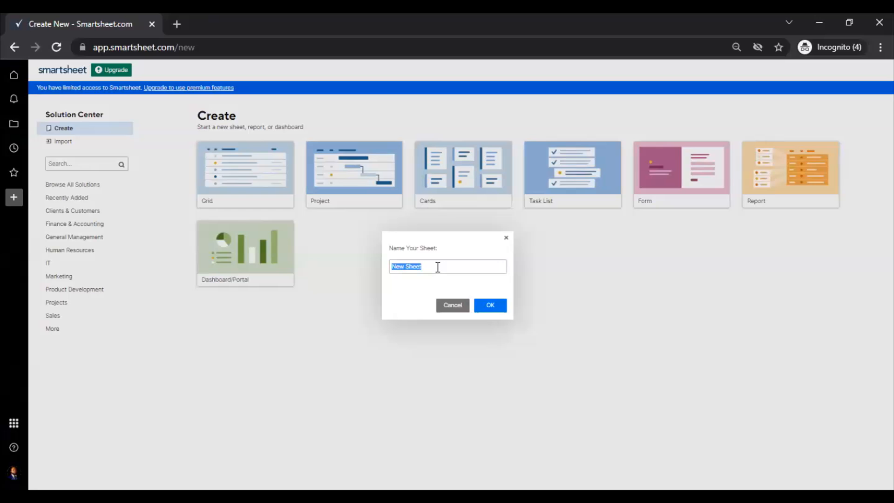
Name the new sheet Task List and create it.
text(cust)
key(BackSpace)
key(BackSpace)
key(BackSpace)
key(BackSpace)
text(Task List)
click(501, 305)
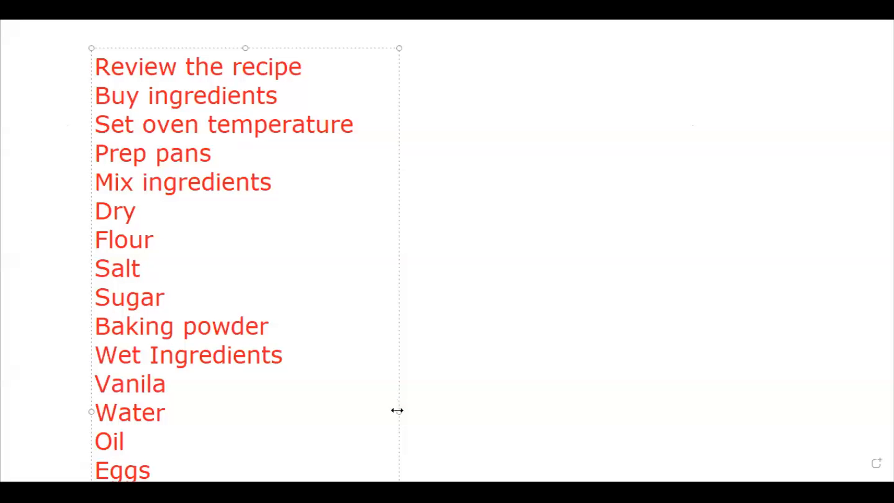
Widen the recipe task text box on the whiteboard and copy all of its text.
drag(397, 410, 713, 407)
click(305, 277)
key(ctrl+a)
key(ctrl+c)
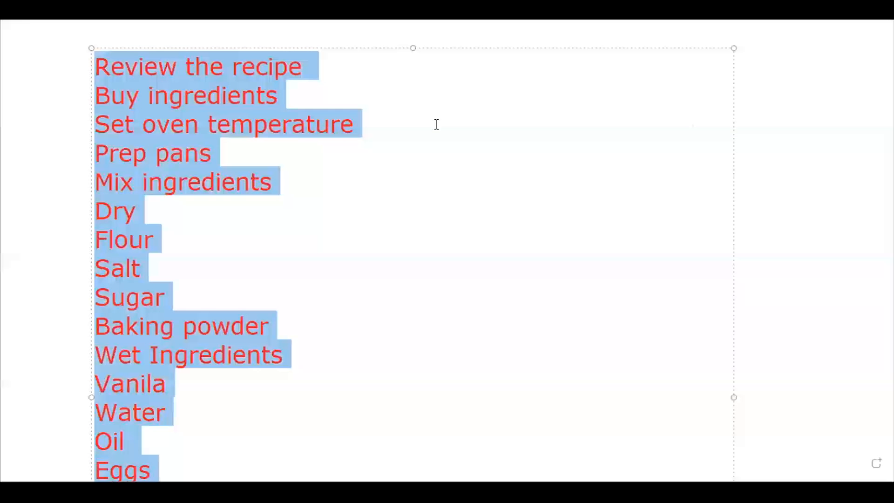
Shrink the recipe list's text until every task fits on the whiteboard, and move the text box slightly down and left.
click(549, 318)
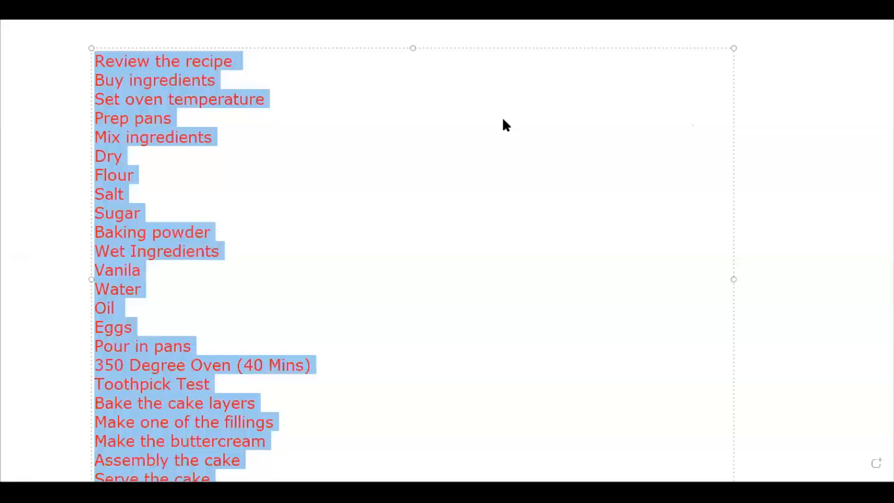
key(ctrl+shift+comma)
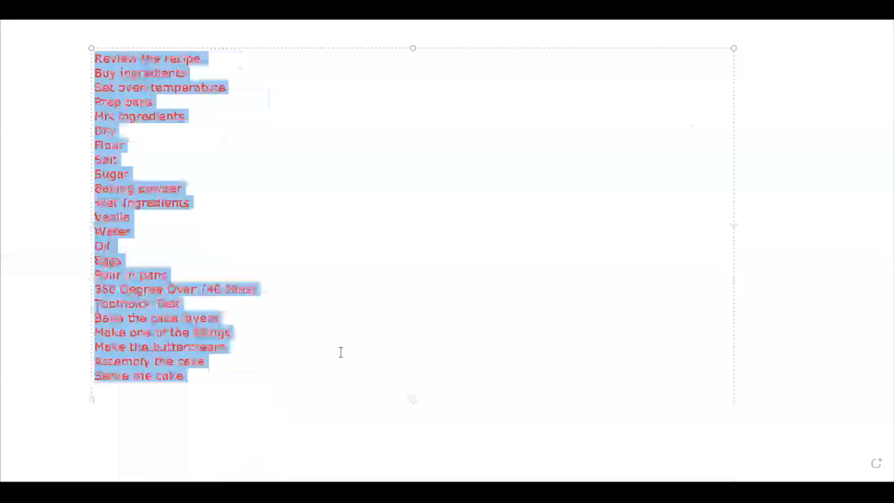
drag(294, 401, 274, 427)
click(237, 292)
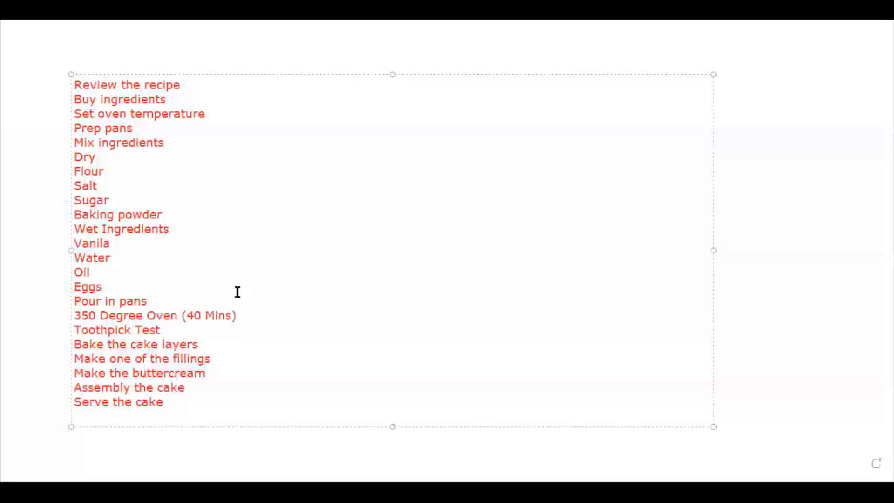
click(113, 57)
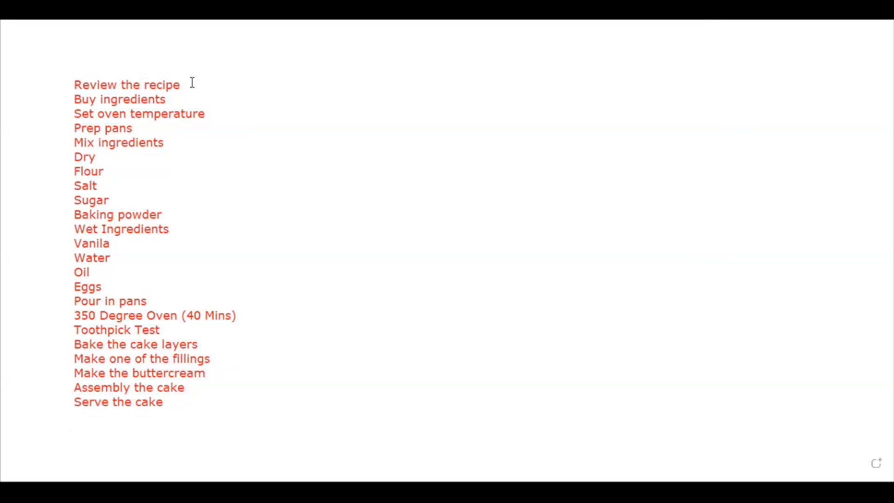
Mark Dry and Wet Ingredients with green check marks and draw red arrows pointing at Mix ingredients, Dry, Wet Ingredients and Pour in pans.
click(69, 159)
click(64, 229)
mouse_move(21, 138)
mouse_down()
mouse_move(74, 138)
mouse_move(61, 154)
mouse_up()
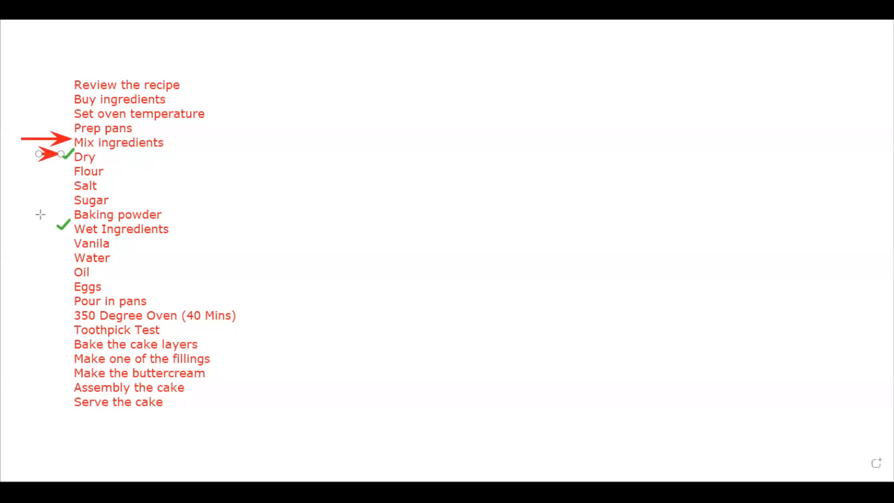
drag(39, 226, 63, 227)
drag(29, 303, 71, 304)
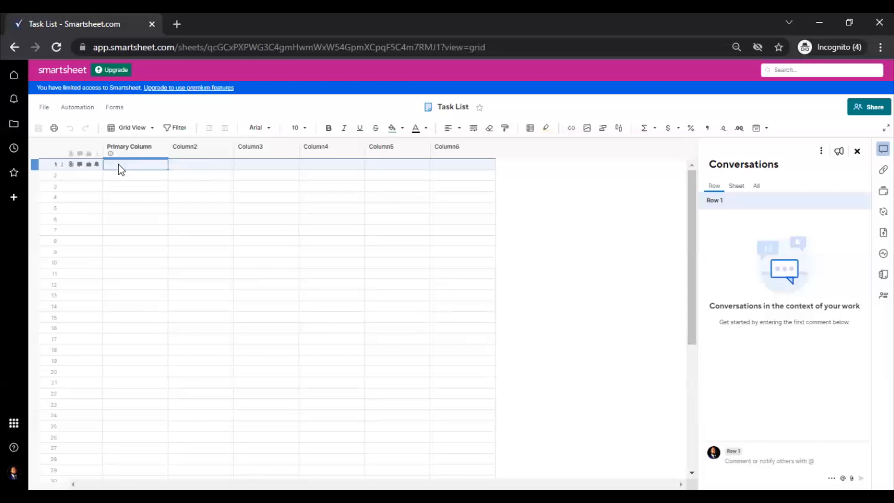
Paste the copied recipe tasks into the primary column of the Task List sheet, starting at row 1.
key(ctrl+v)
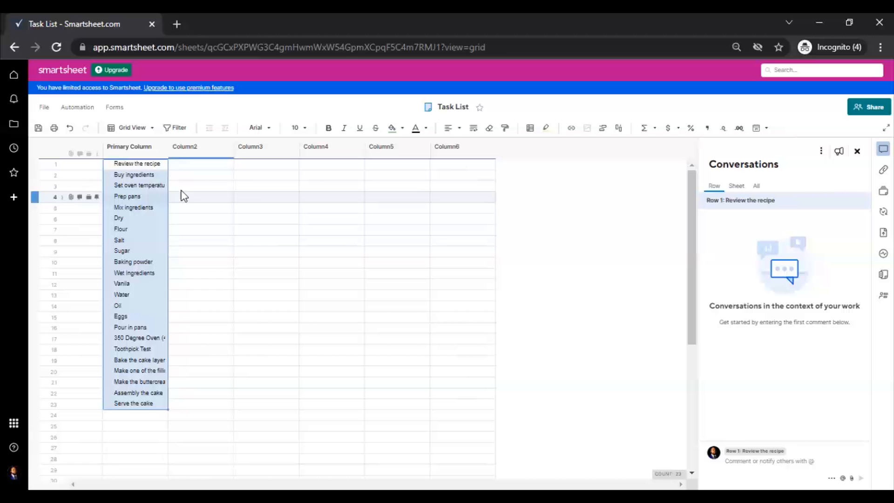
Rename the primary column Task List and widen it to fit the longest task name.
double_click(135, 146)
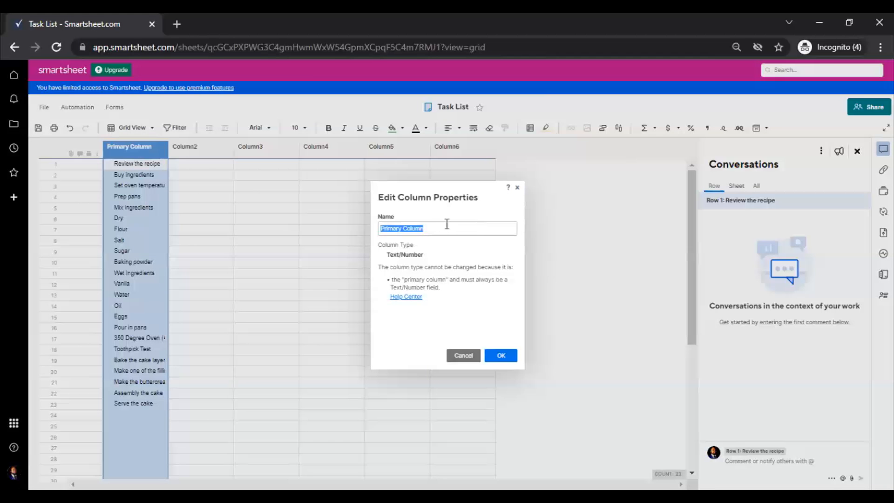
click(429, 229)
drag(429, 228, 334, 216)
text(Task List)
click(501, 356)
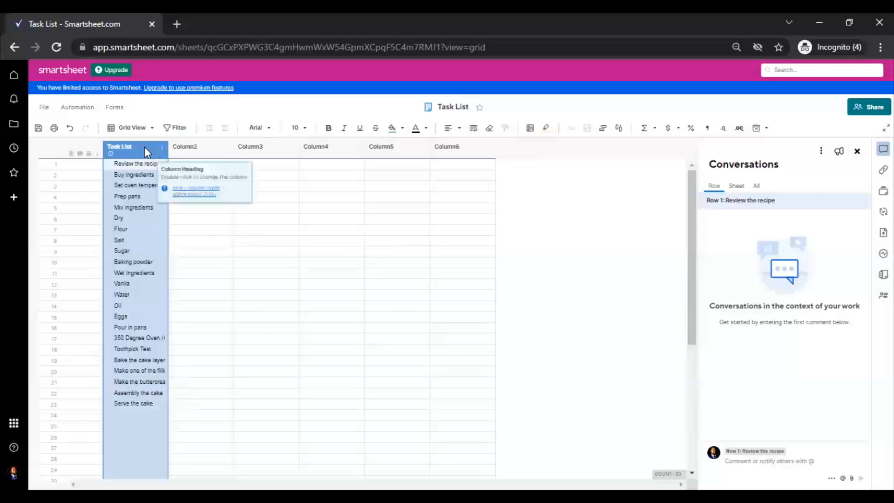
drag(166, 145, 193, 148)
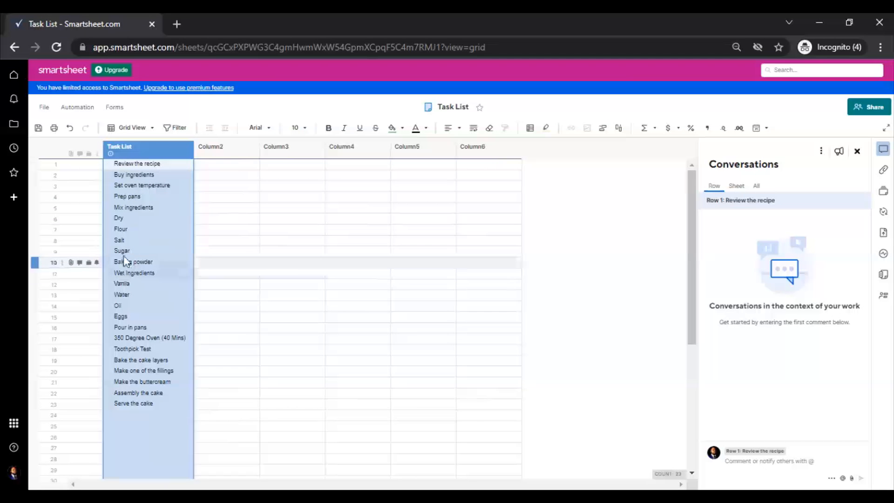
Indent the rows from Dry through Eggs as sub-items of Mix ingredients, then collapse and re-expand that group.
click(131, 209)
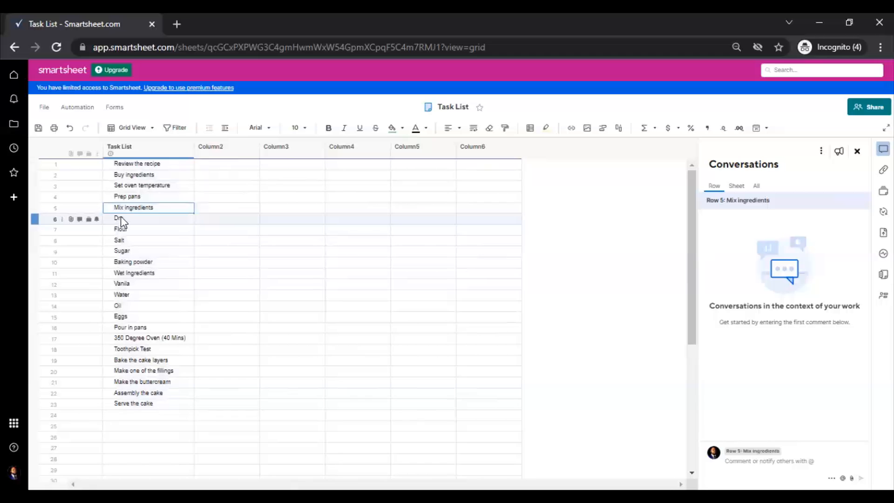
drag(121, 220, 126, 321)
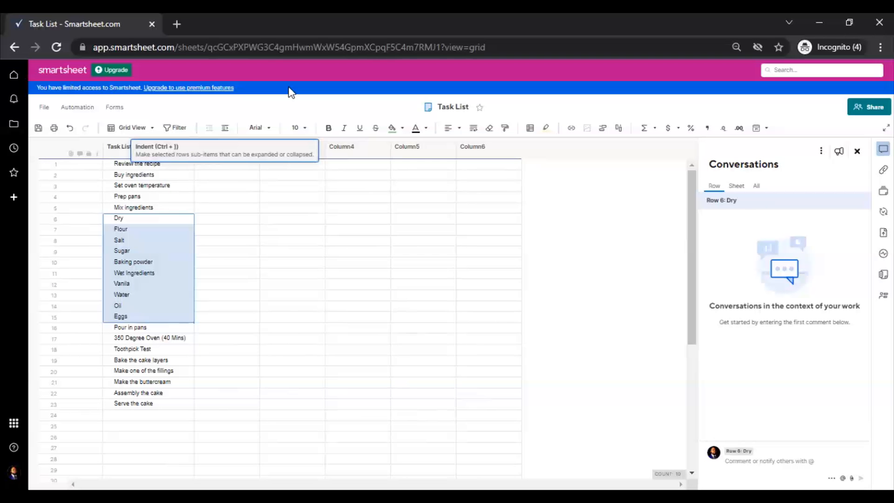
drag(225, 128, 255, 152)
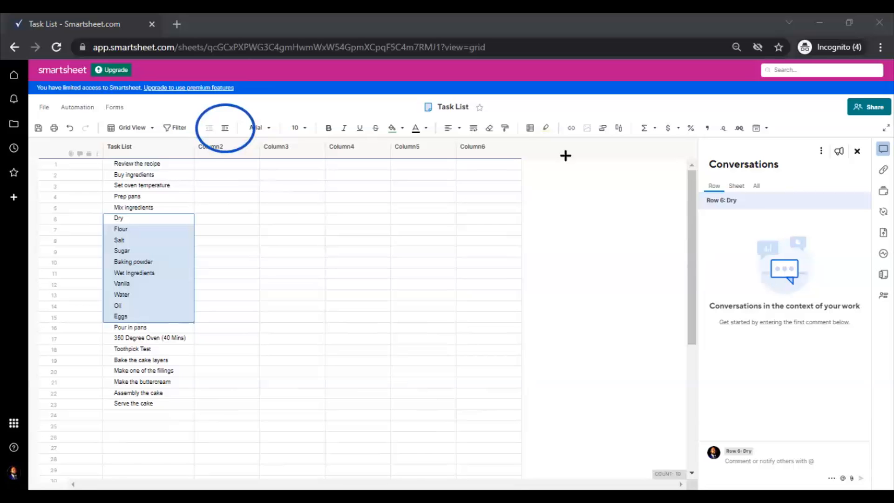
click(225, 130)
click(110, 207)
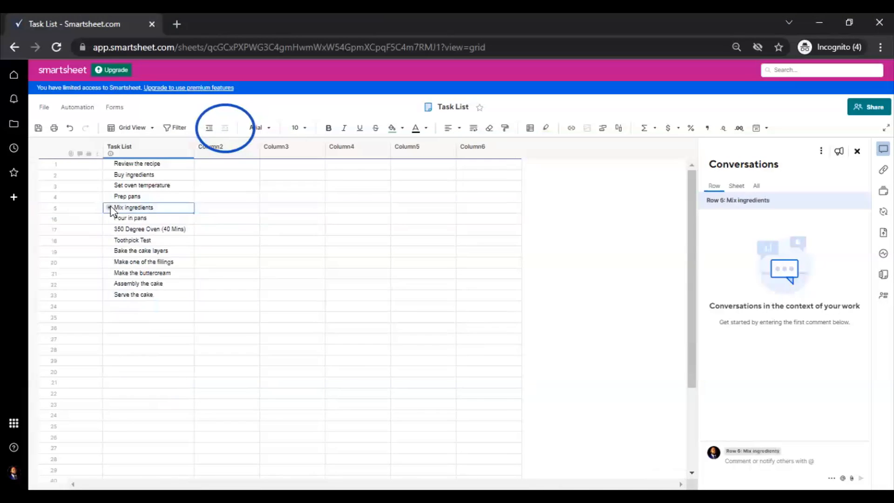
click(110, 208)
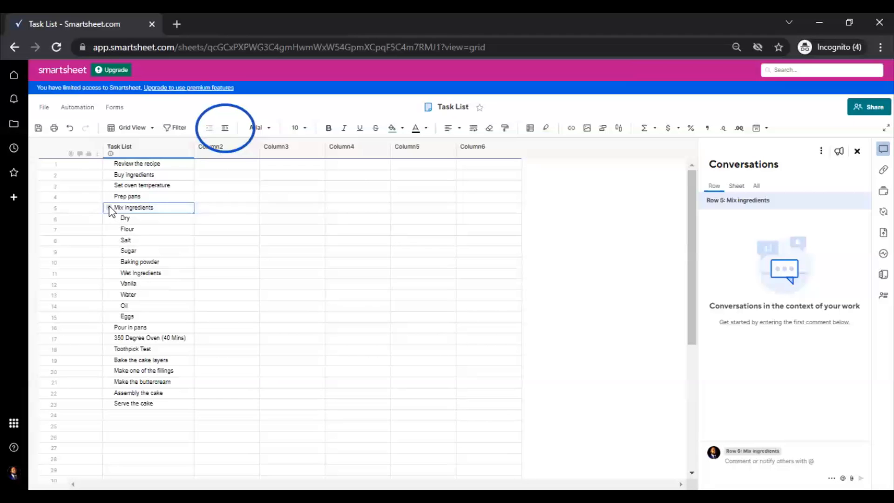
Change the Dry task in row 6 to read Dry Ingredients.
click(133, 218)
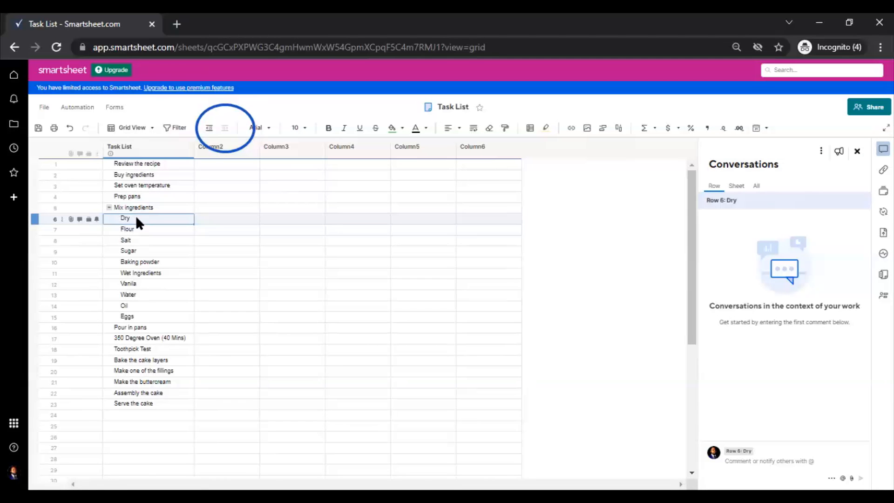
double_click(136, 218)
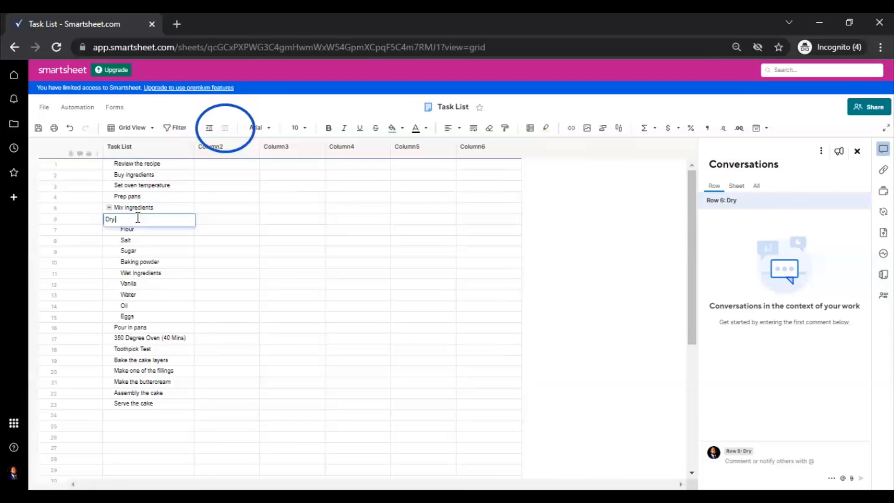
text(Ingredients)
key(Return)
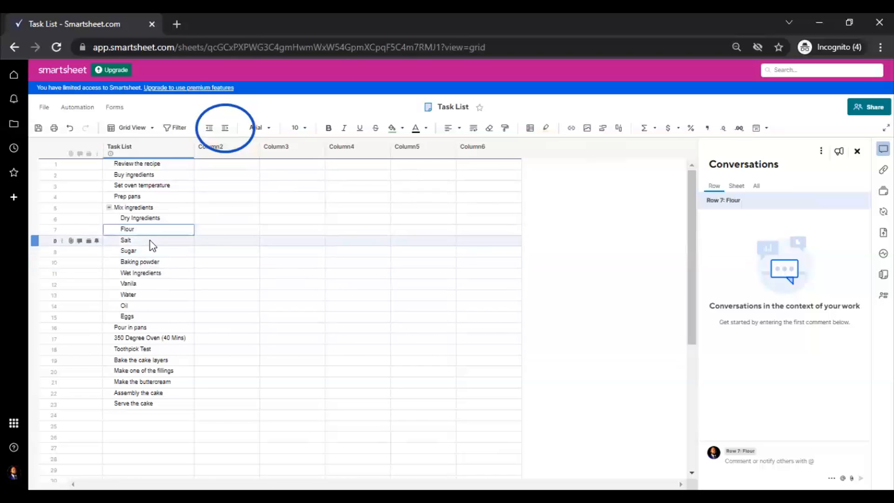
Indent the rows from Flour through Baking powder under Dry Ingredients, and collapse and re-expand that group.
drag(158, 235, 157, 261)
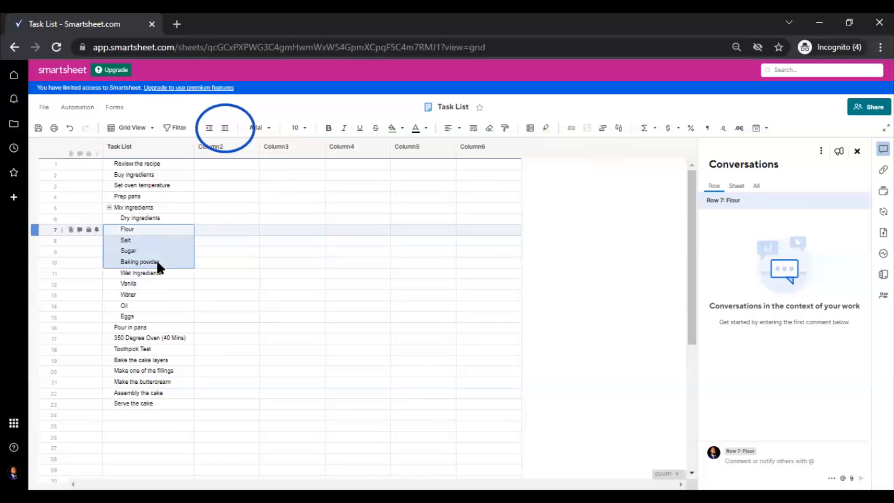
click(225, 130)
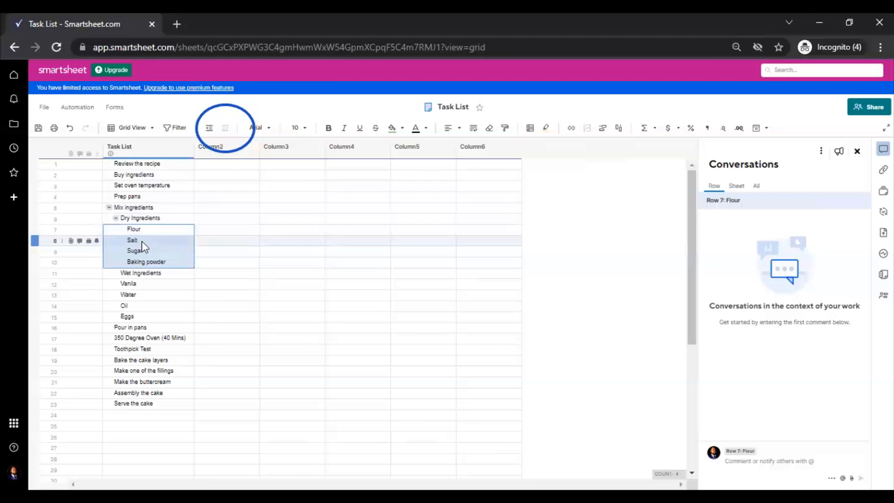
click(116, 218)
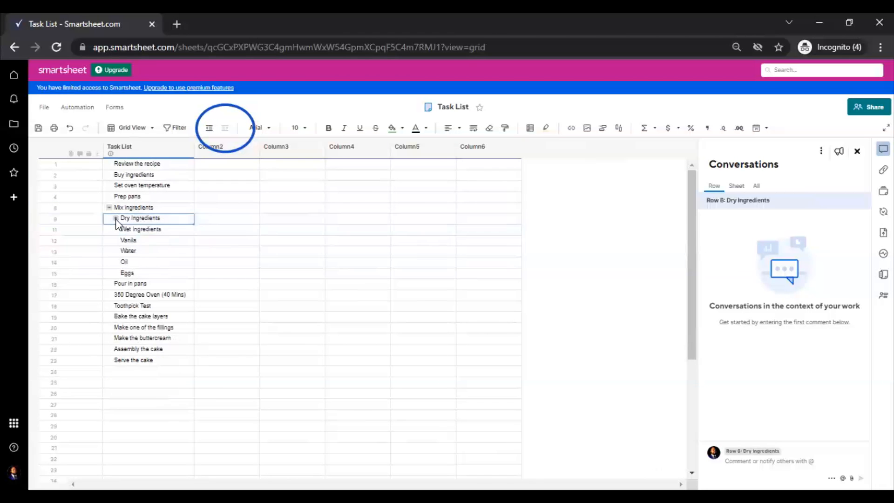
click(115, 218)
Indent the rows from Vanila through Eggs under Wet Ingredients, and collapse and re-expand both ingredient groups.
drag(130, 284, 134, 321)
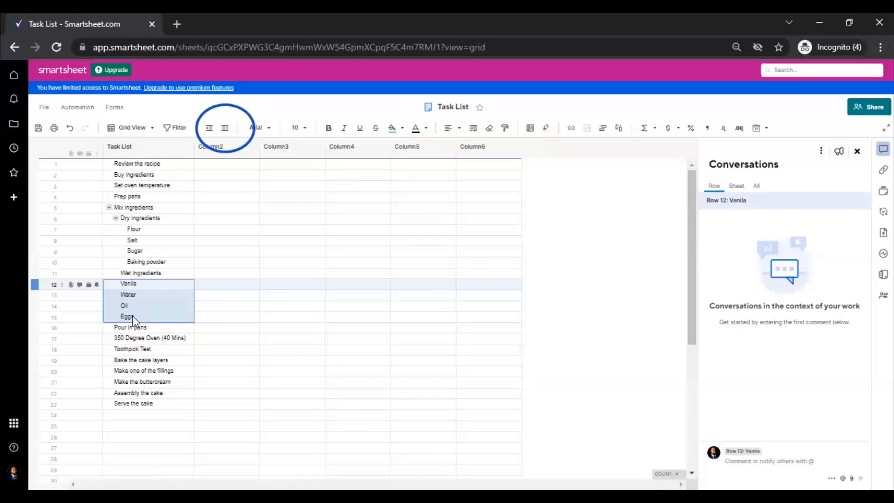
click(225, 129)
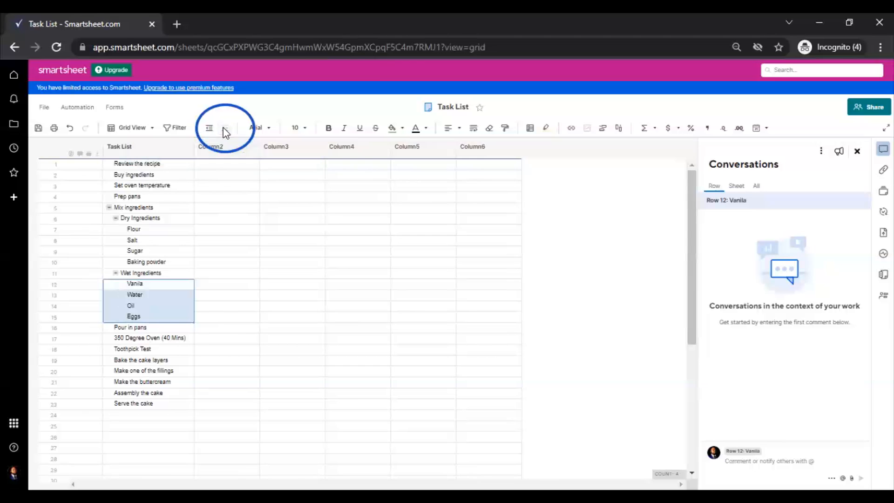
click(116, 219)
click(116, 228)
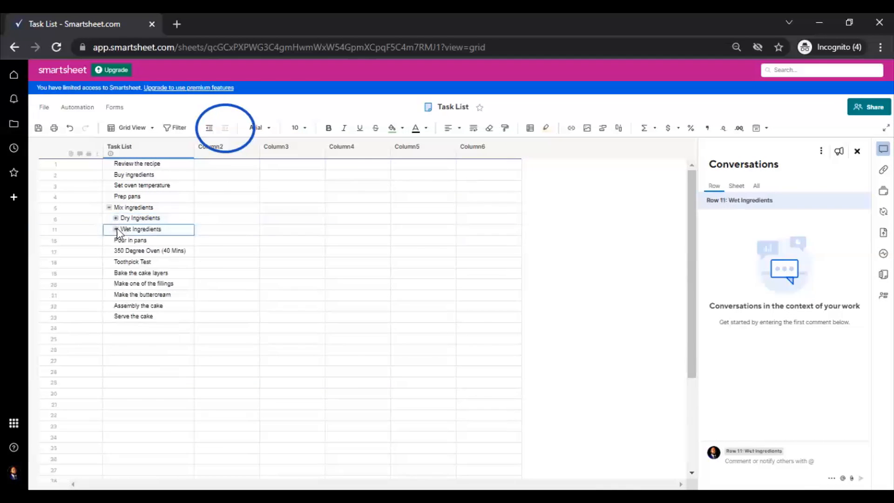
click(115, 229)
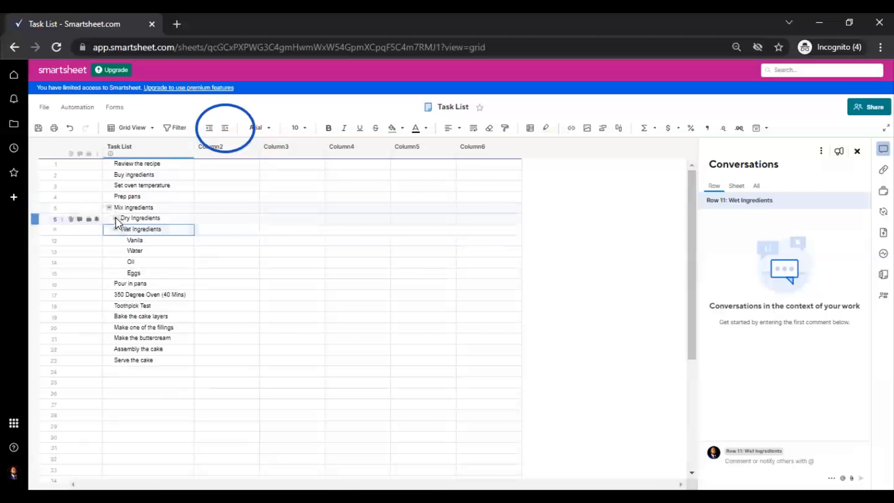
click(115, 218)
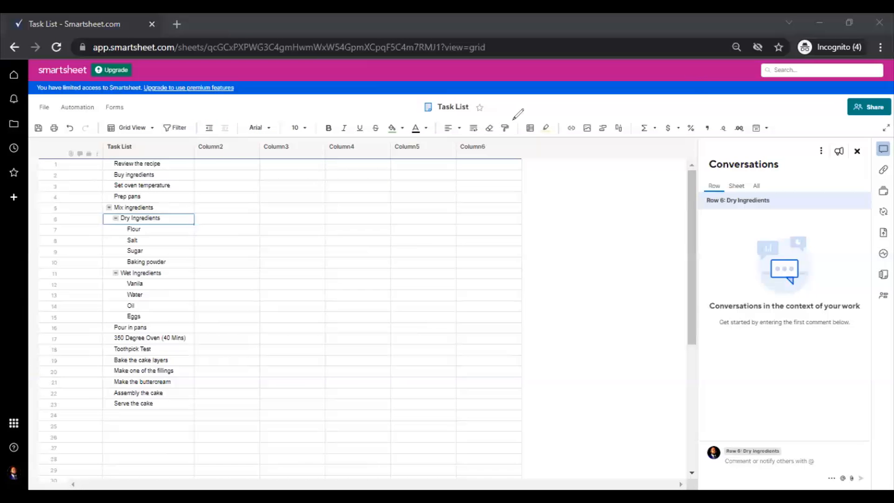
Change Column2 to the Contact List type and rename it Assign To.
double_click(219, 148)
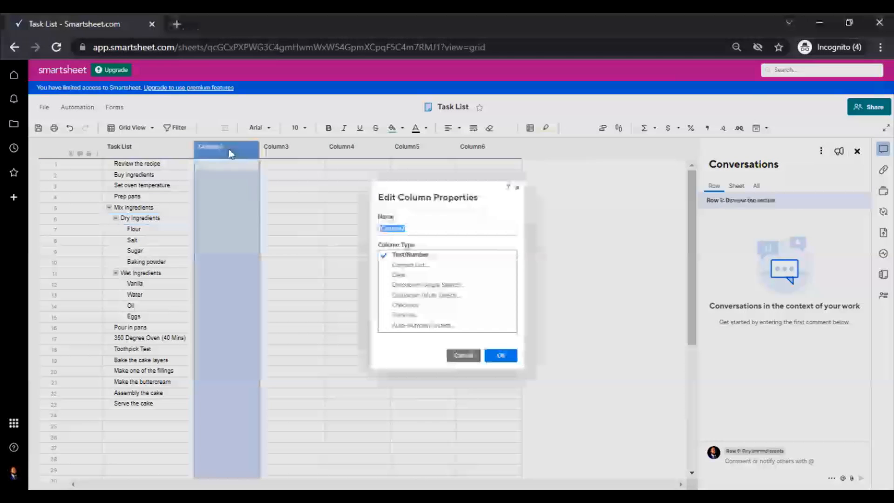
click(426, 264)
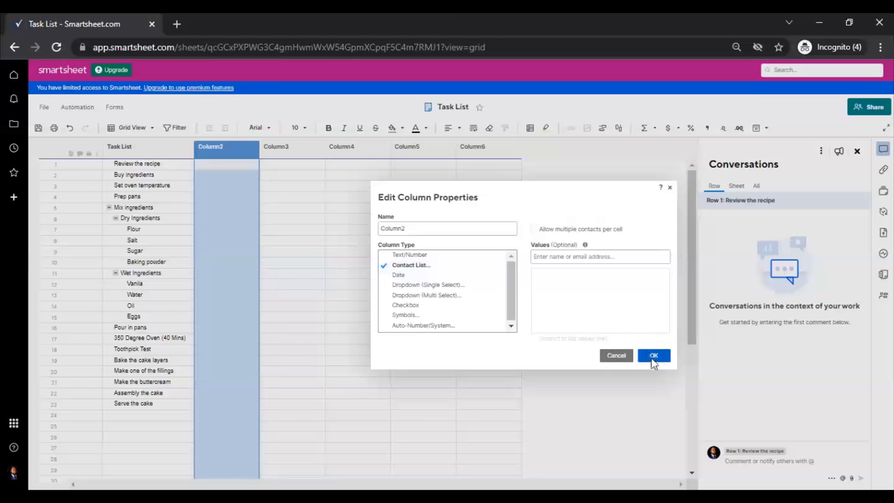
drag(459, 229, 385, 222)
text(Assign To)
click(654, 355)
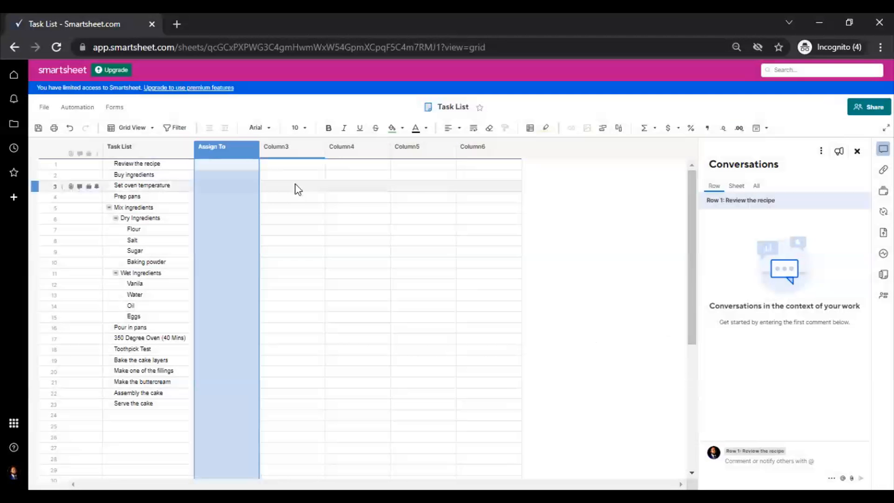
Assign the Review the recipe task to the listed contact and enable notifications to team members when rows are assigned.
click(225, 167)
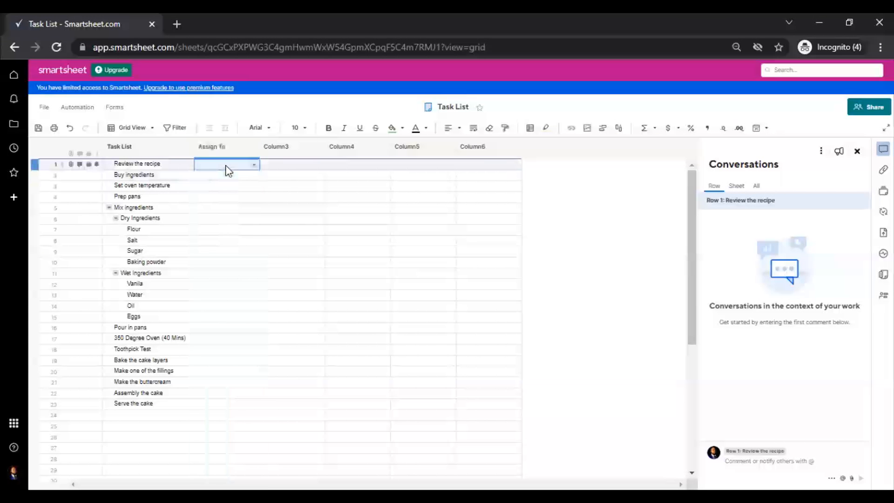
click(254, 165)
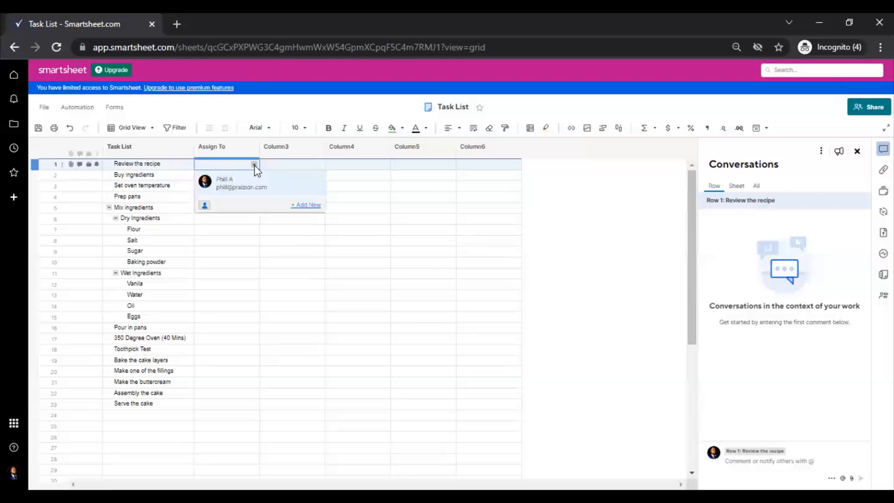
click(276, 184)
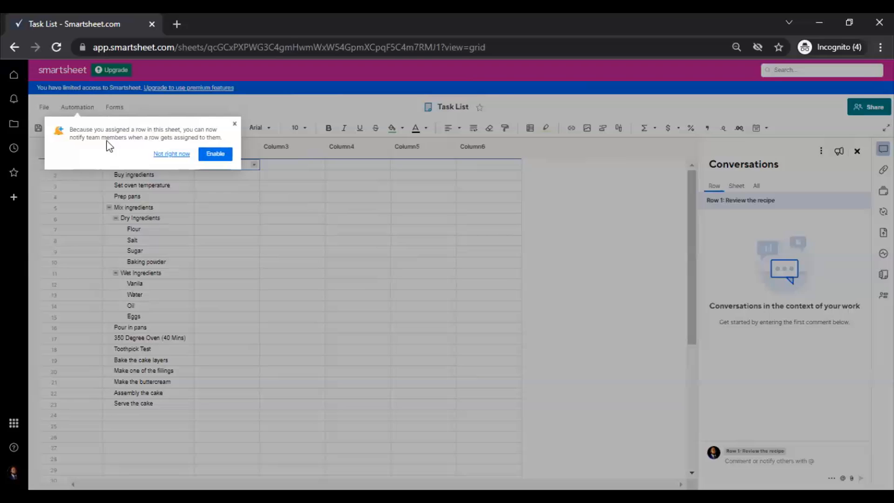
click(220, 159)
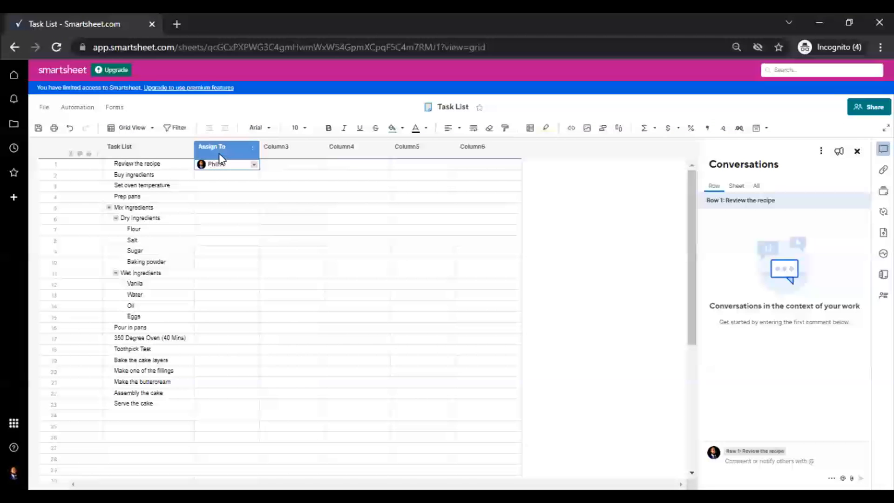
Add a new contact with name and e-mail from the suggestions, and assign it to the Buy ingredients task.
click(228, 177)
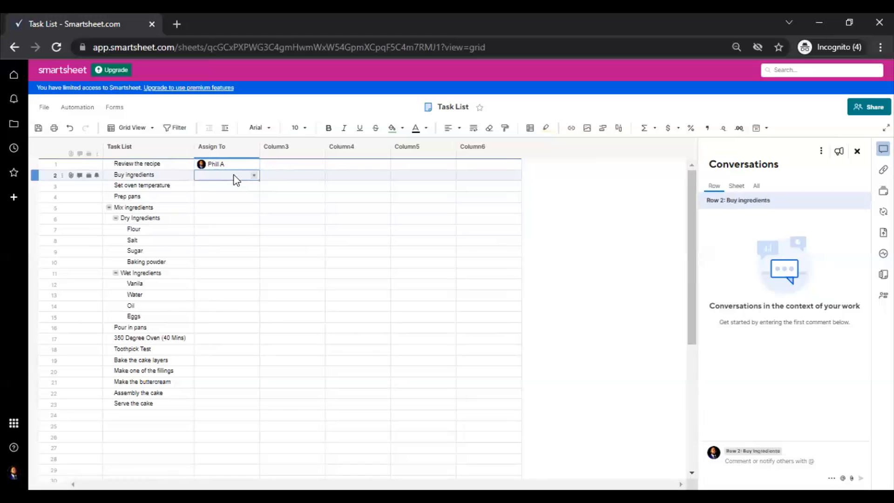
click(254, 175)
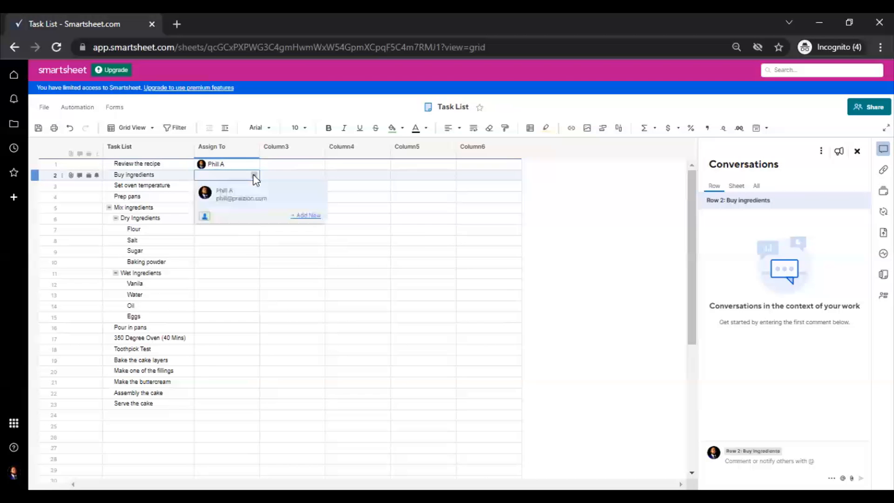
click(309, 216)
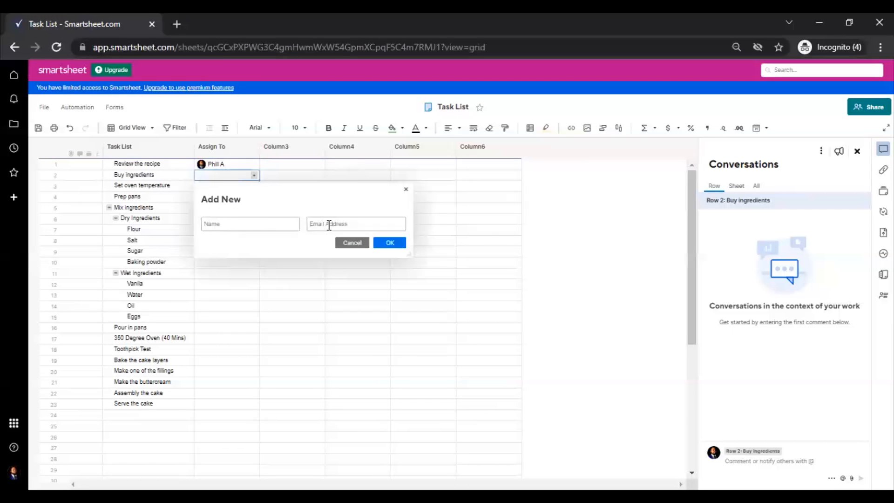
click(266, 222)
text(Mar)
click(247, 245)
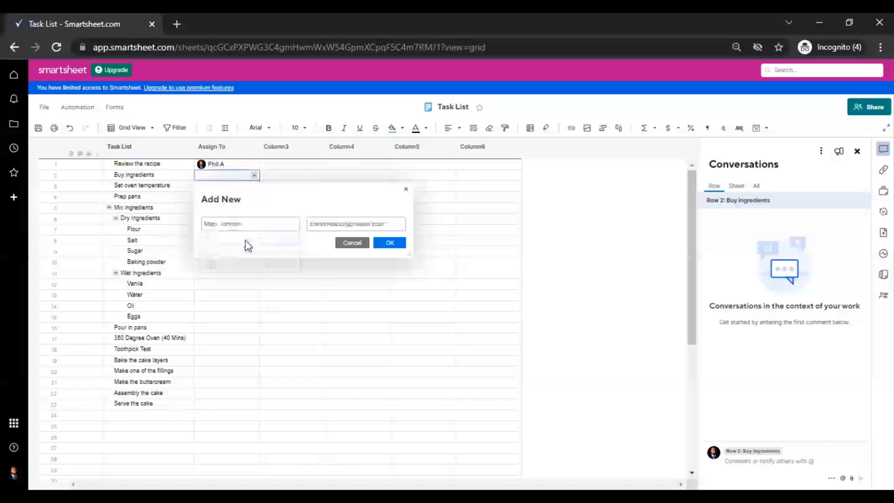
click(389, 243)
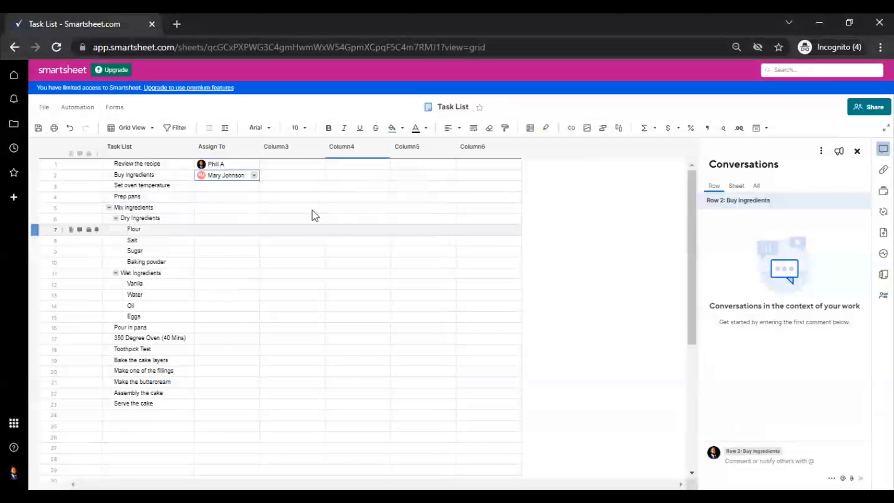
Assign the Set oven temperature task to the same contact as Buy ingredients.
click(223, 186)
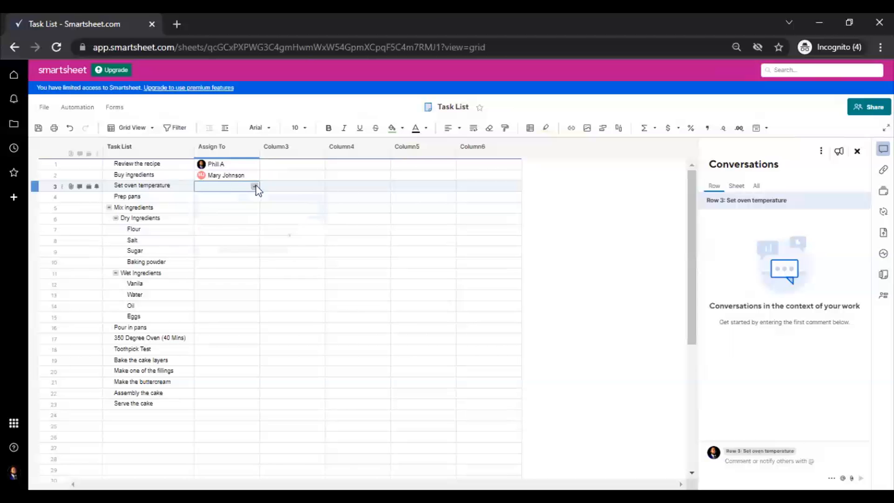
click(256, 186)
click(234, 229)
Add another contact from the name suggestions and assign it to the Prep pans task.
click(240, 195)
click(253, 197)
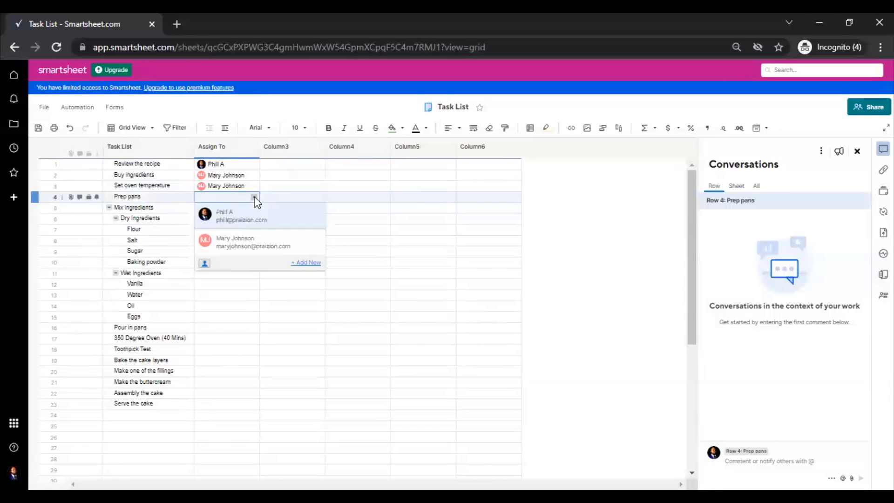
click(295, 264)
click(250, 245)
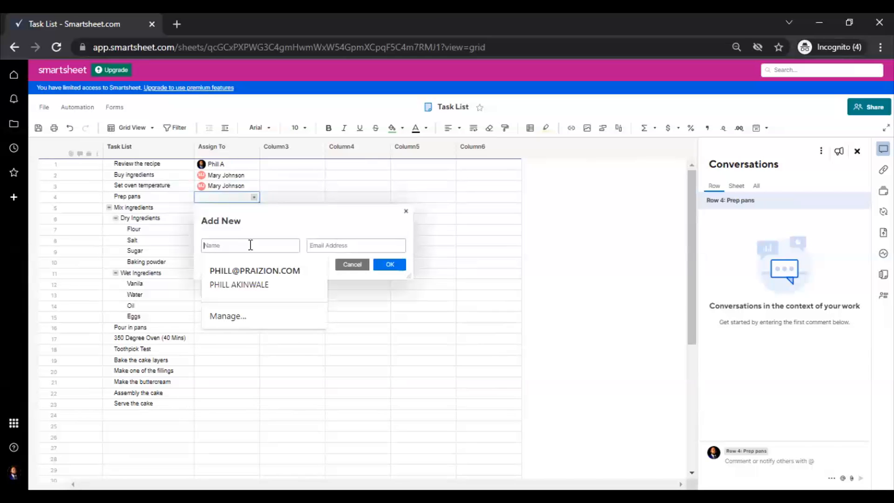
text(phi)
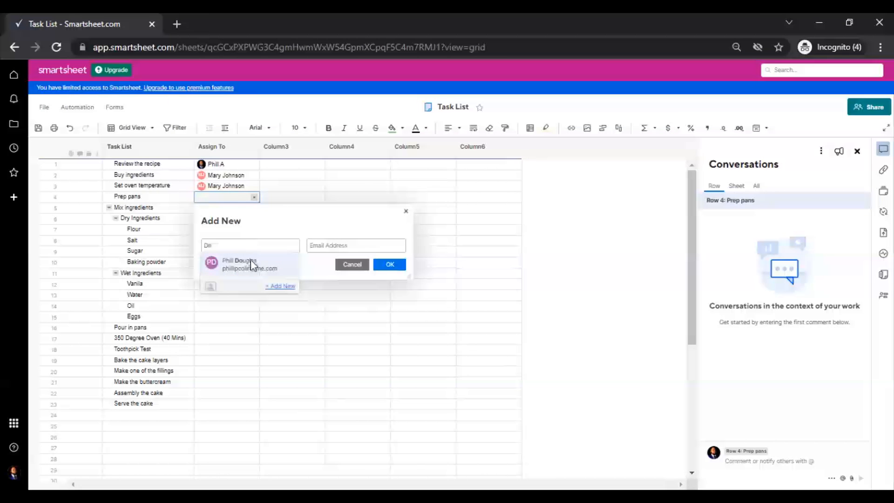
click(249, 262)
click(390, 264)
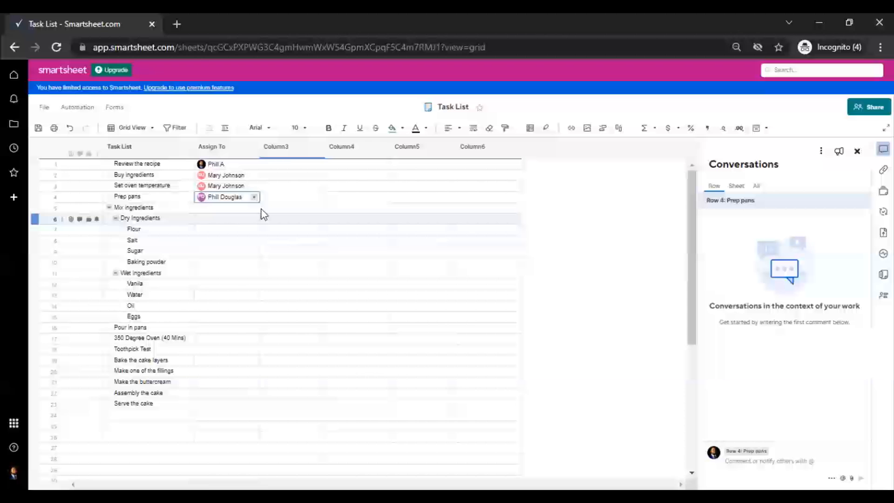
Assign the Mix ingredients parent row to the fourth suggested contact and undo that assignment.
click(241, 207)
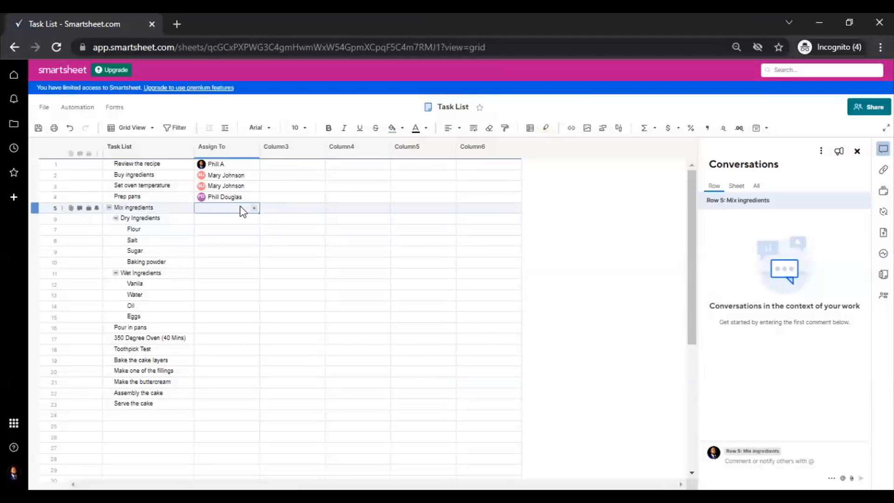
text(p)
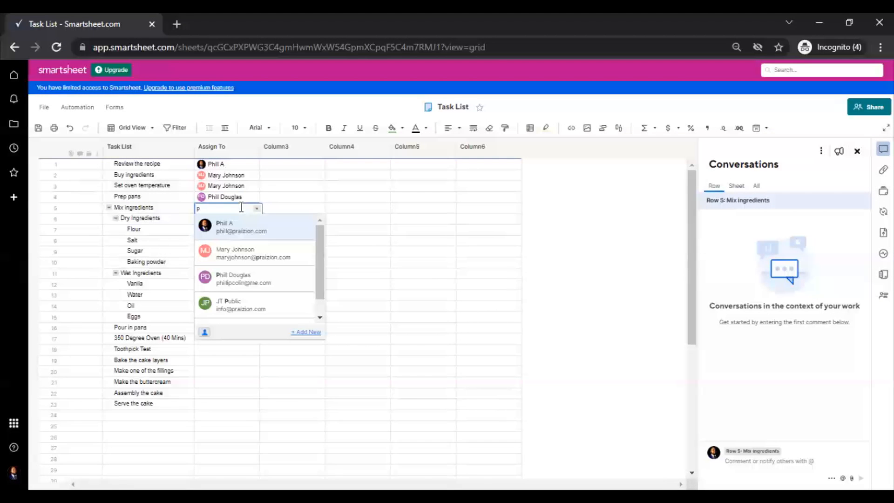
click(233, 306)
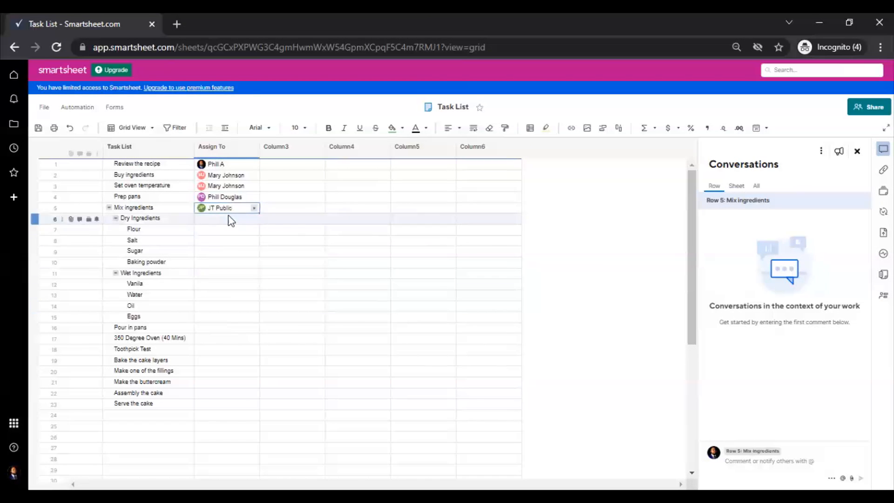
click(227, 220)
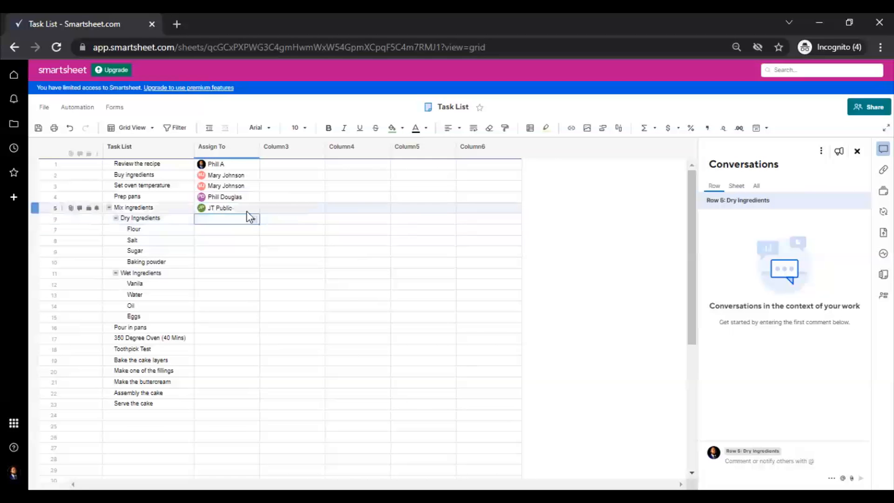
key(ctrl+z)
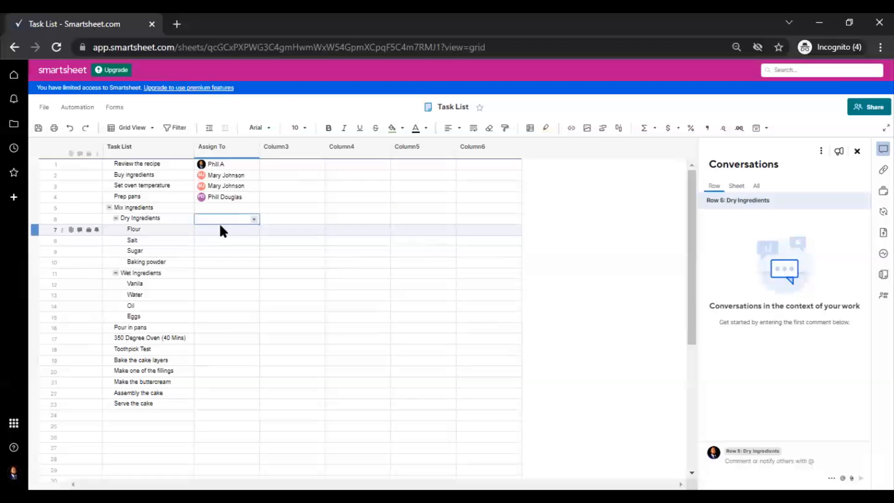
Assign Dry Ingredients to the Review the recipe contact, Flour to the fourth suggested contact, and Salt to the Buy ingredients contact.
click(220, 224)
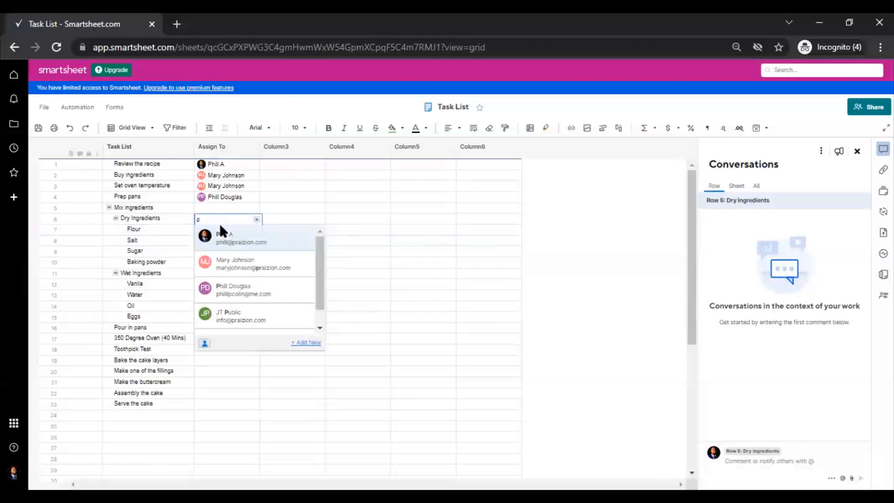
click(220, 229)
click(215, 230)
text(p)
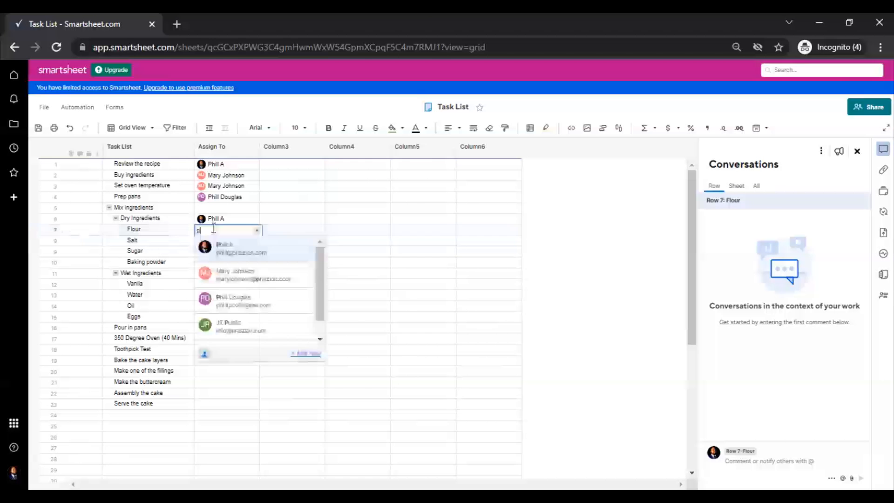
click(228, 327)
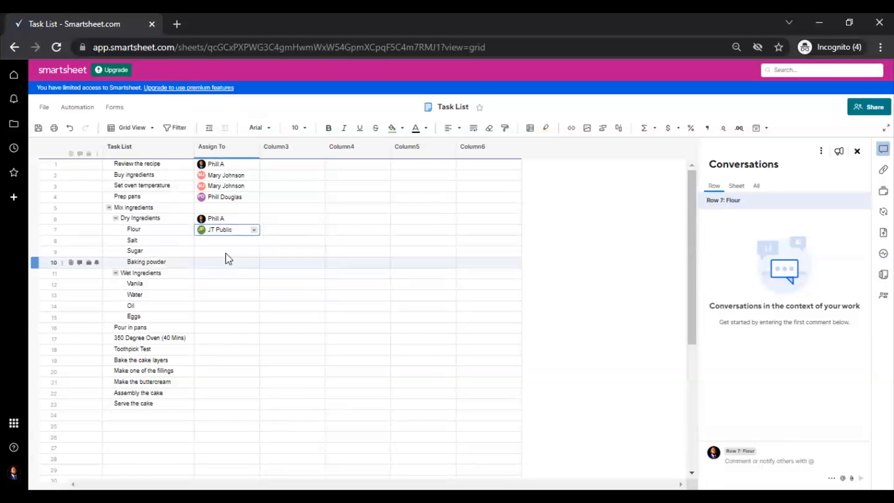
click(233, 241)
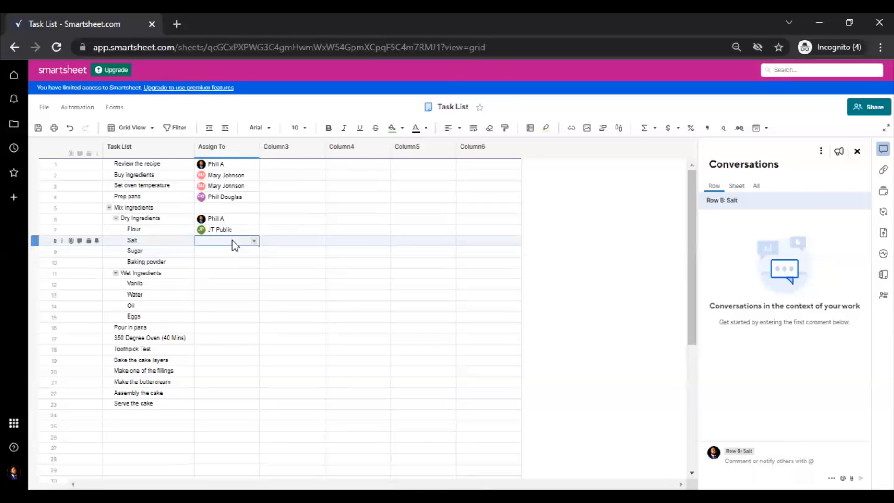
text(m)
click(246, 261)
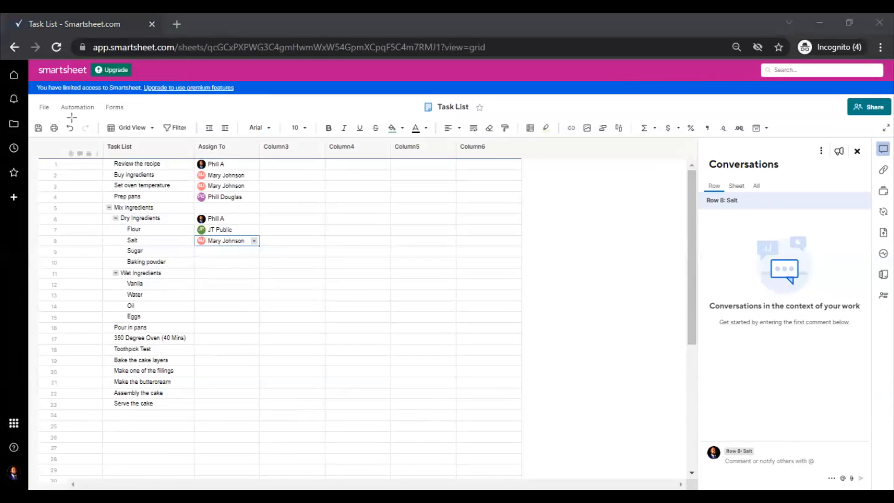
mouse_move(51, 115)
mouse_down()
mouse_move(107, 153)
mouse_move(86, 149)
mouse_up()
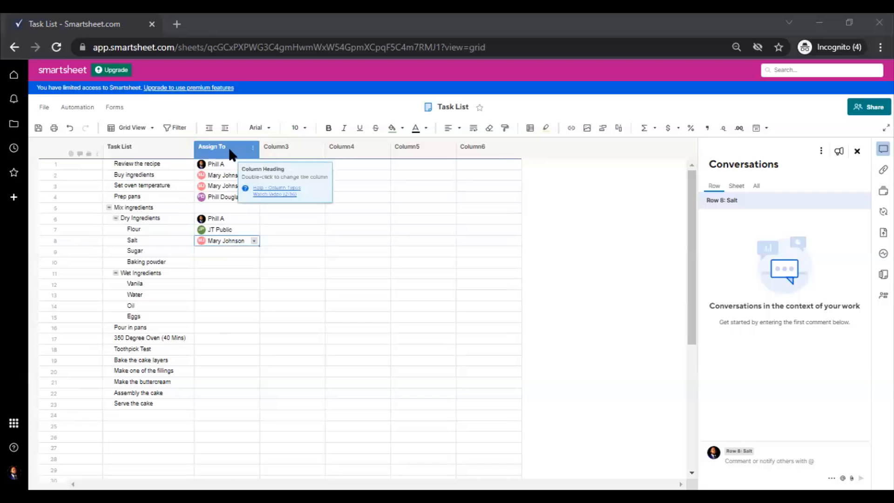
click(152, 127)
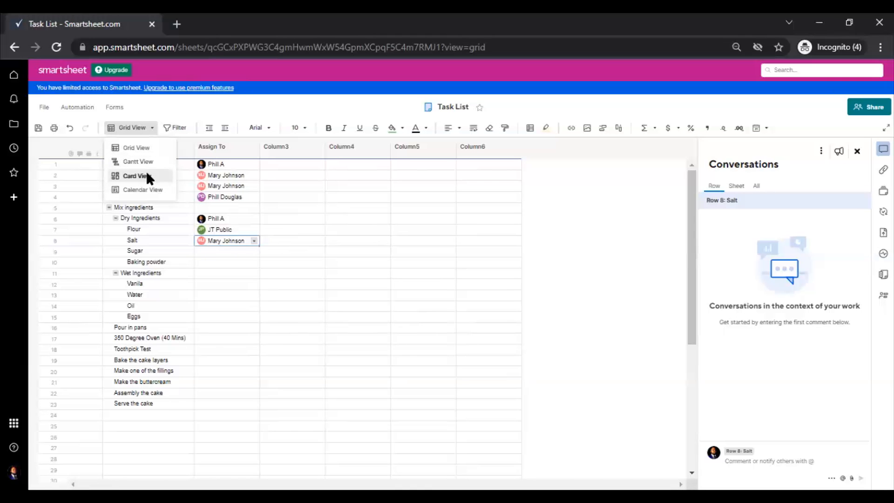
click(226, 349)
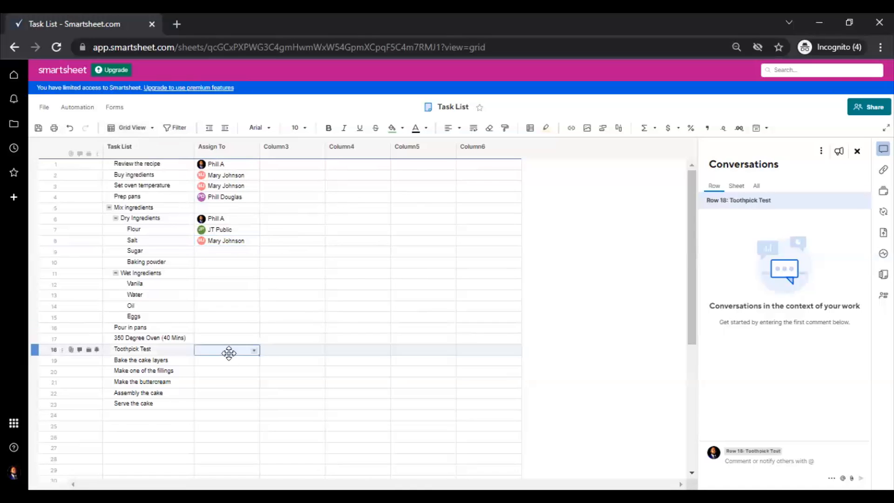
click(301, 152)
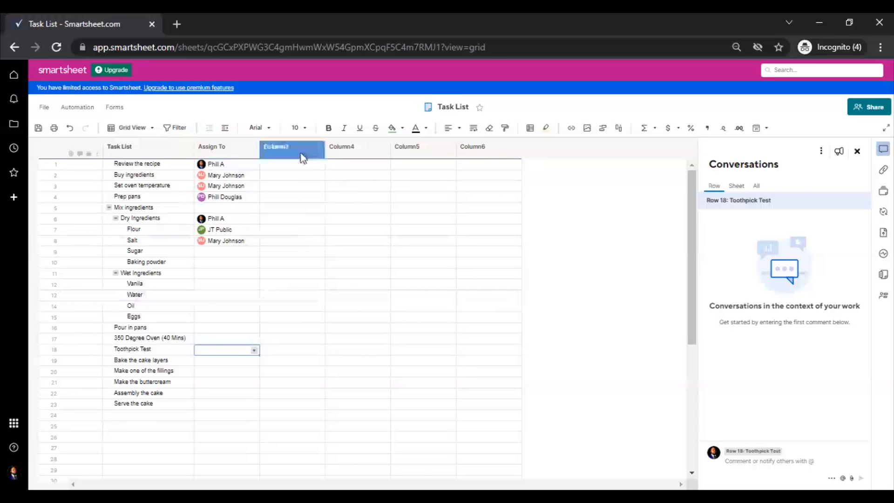
Try to switch the sheet to Gantt View.
click(131, 127)
click(131, 161)
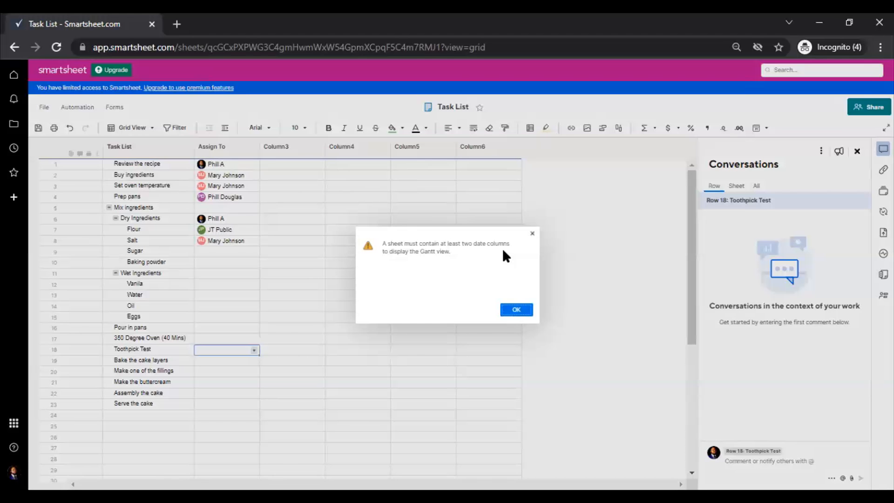
click(515, 310)
Change the column type of Column3 and Column4 to Date.
click(279, 148)
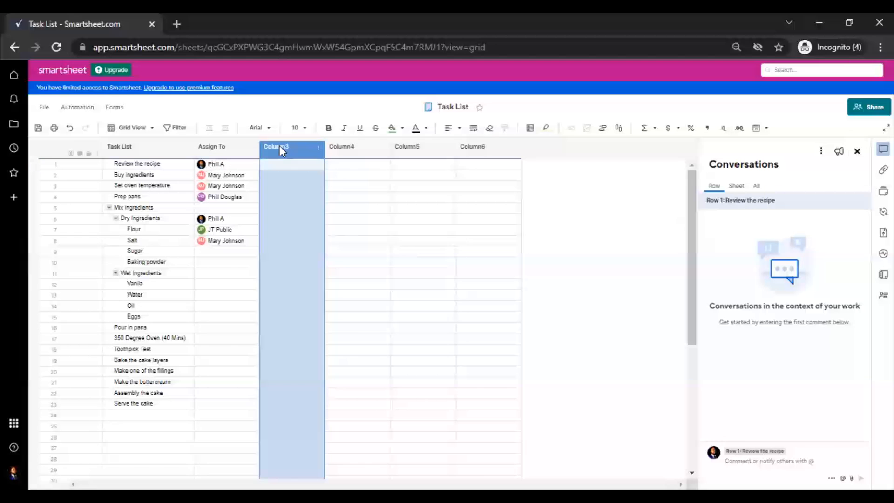
double_click(280, 145)
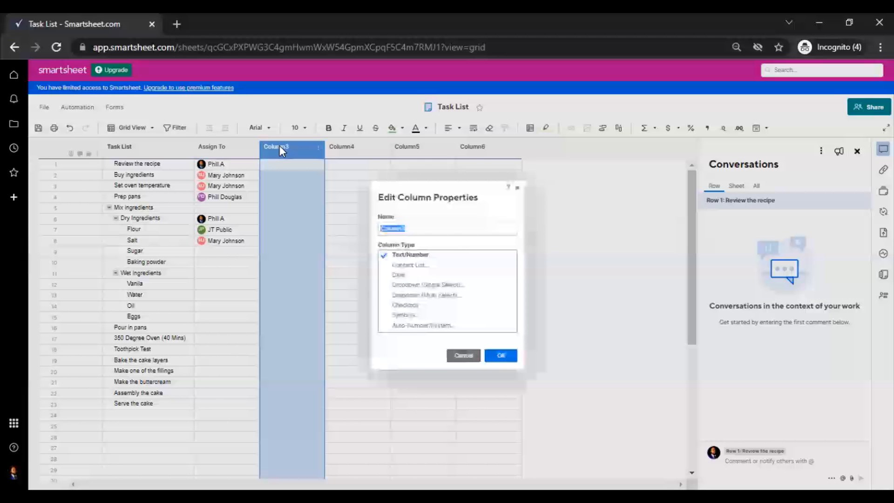
click(399, 275)
click(499, 355)
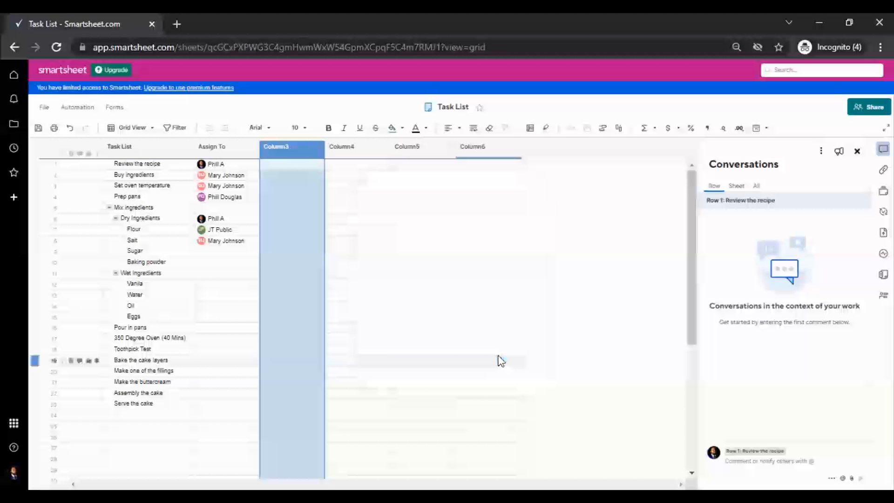
double_click(331, 147)
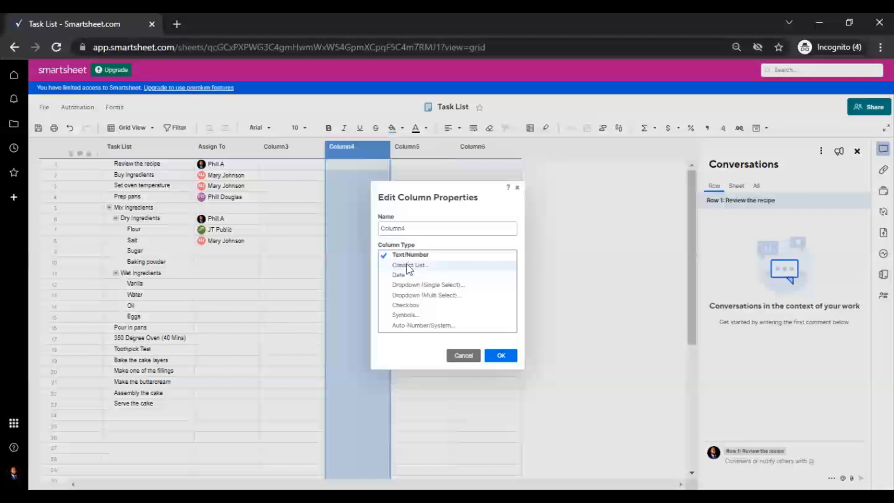
click(399, 274)
click(497, 357)
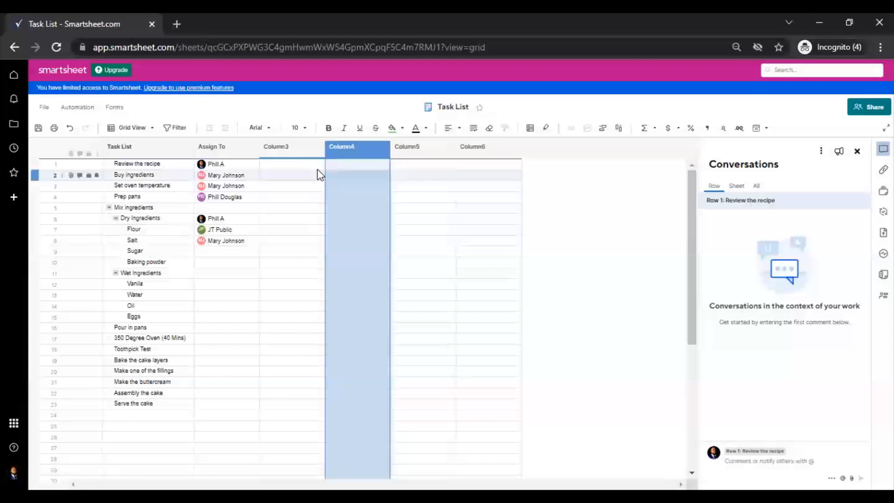
Rename the Column3 date column as Start.
double_click(280, 145)
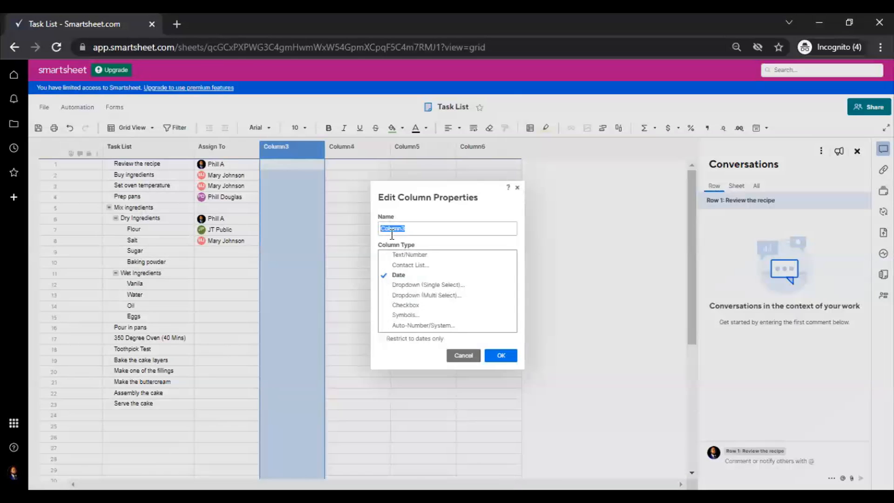
text(Start)
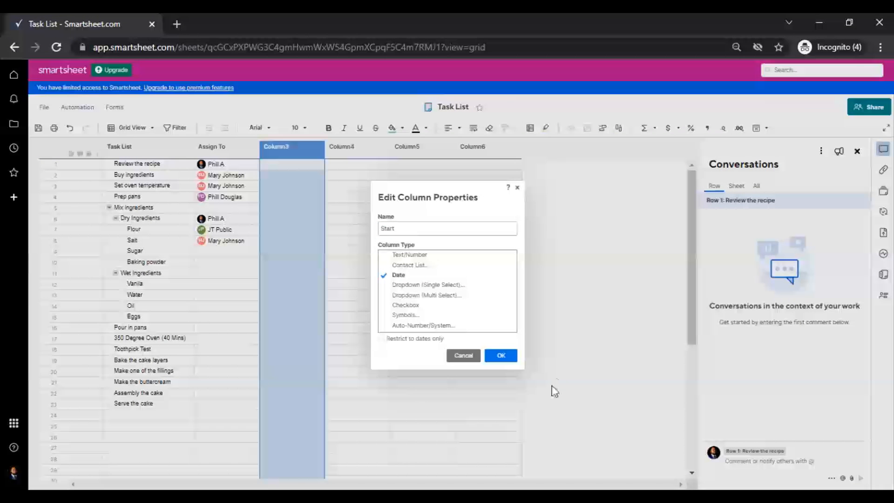
click(508, 357)
Rename the Column4 date column as Finish.
double_click(354, 146)
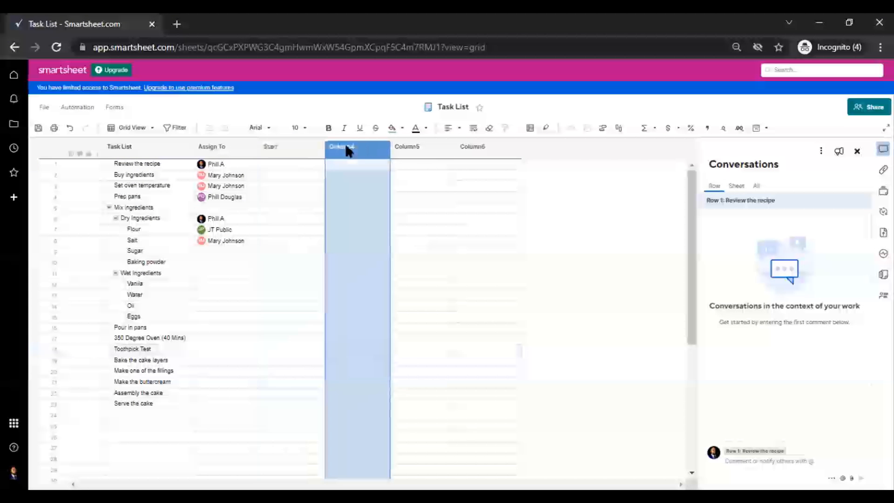
text(F)
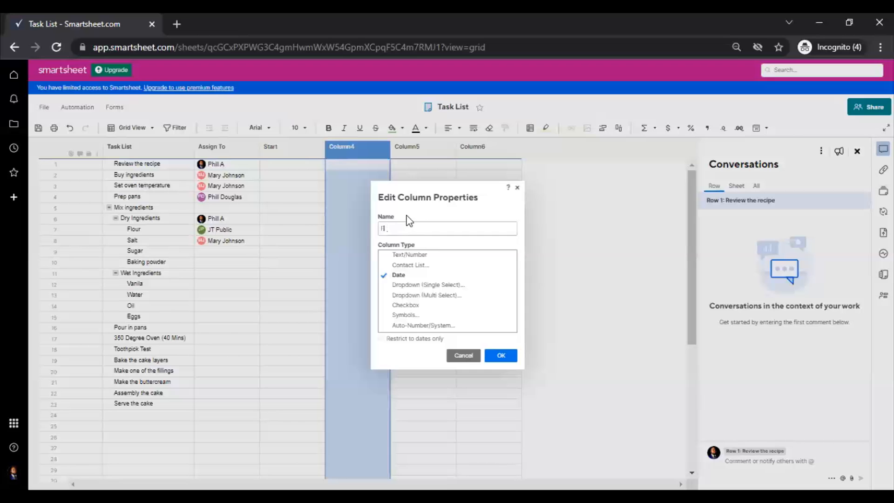
text(inish)
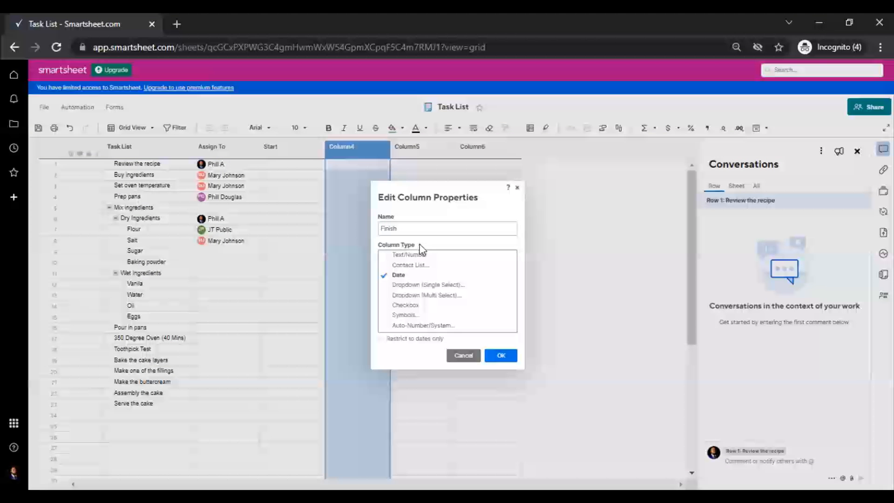
click(501, 356)
Set the Start date of the Review the recipe task to 10/04/21.
click(296, 177)
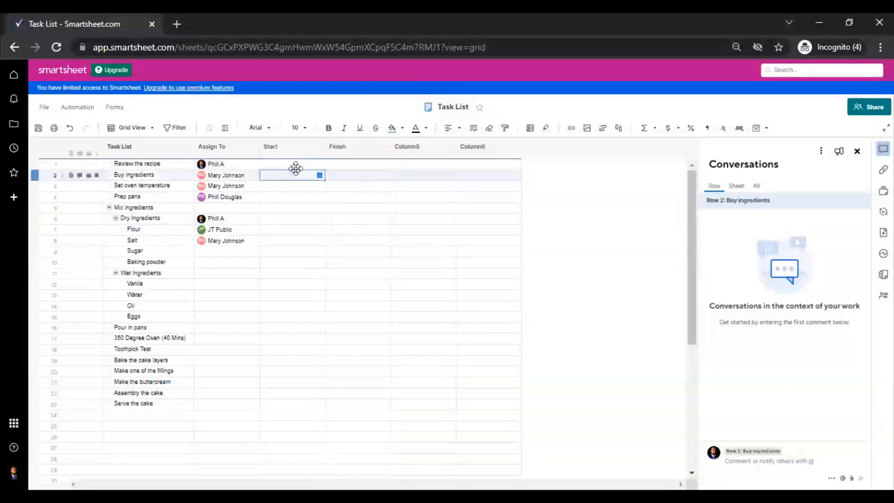
click(307, 166)
click(342, 166)
click(313, 165)
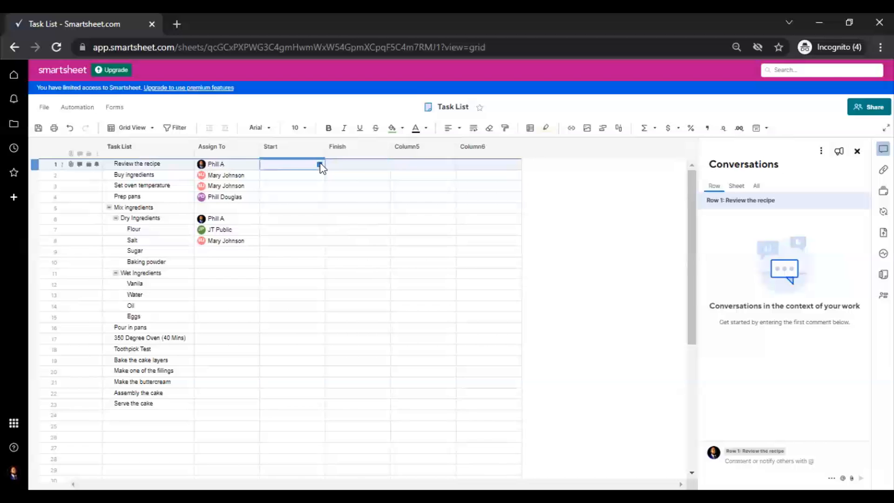
click(319, 164)
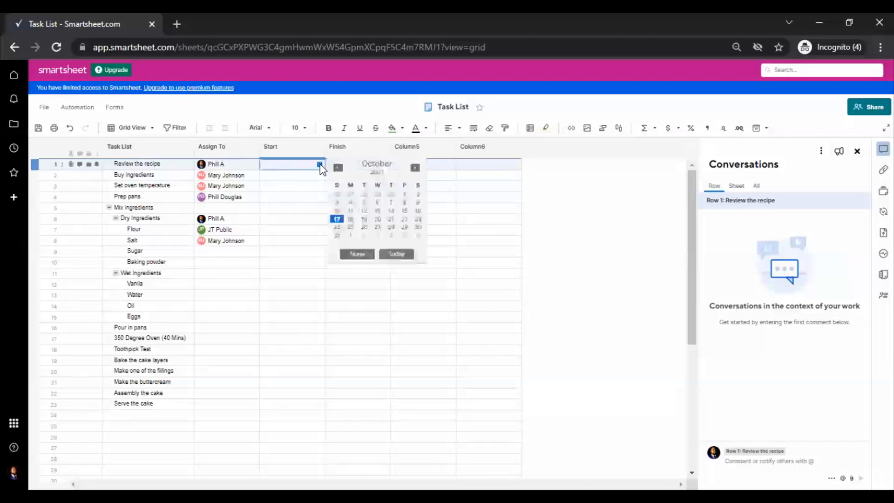
click(350, 202)
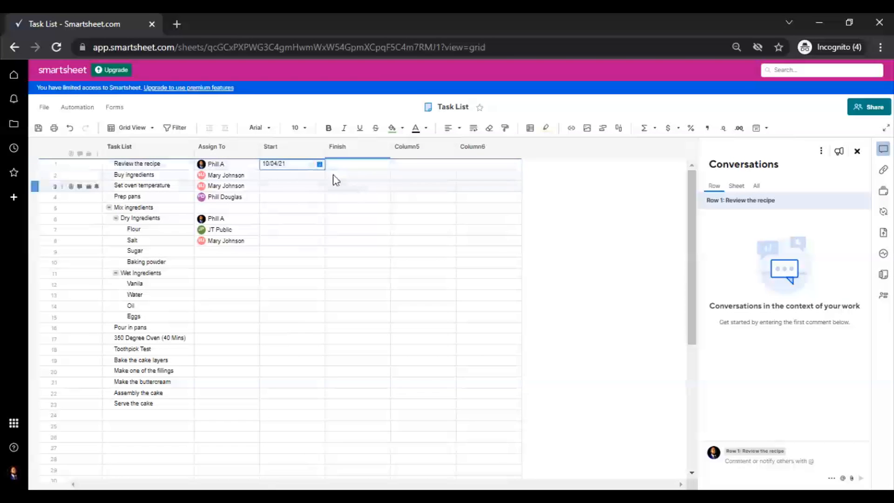
View the tasks in Gantt View with a widened chart area and return to Grid View.
click(366, 166)
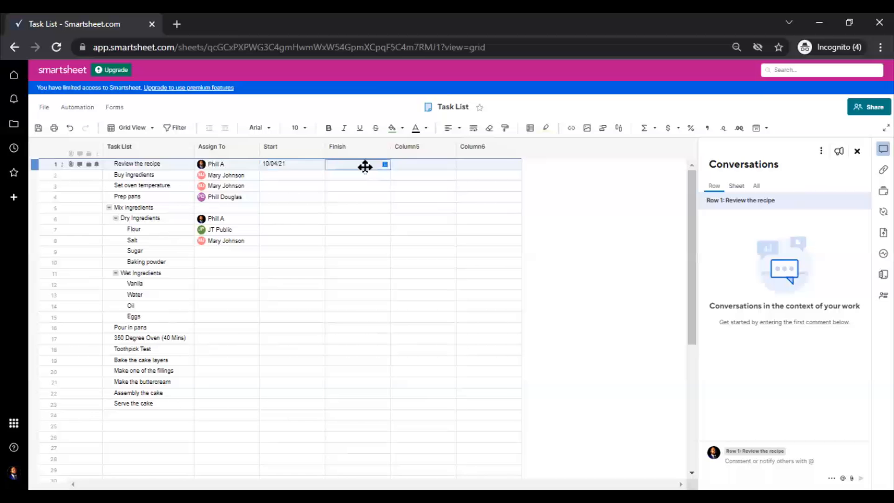
click(132, 128)
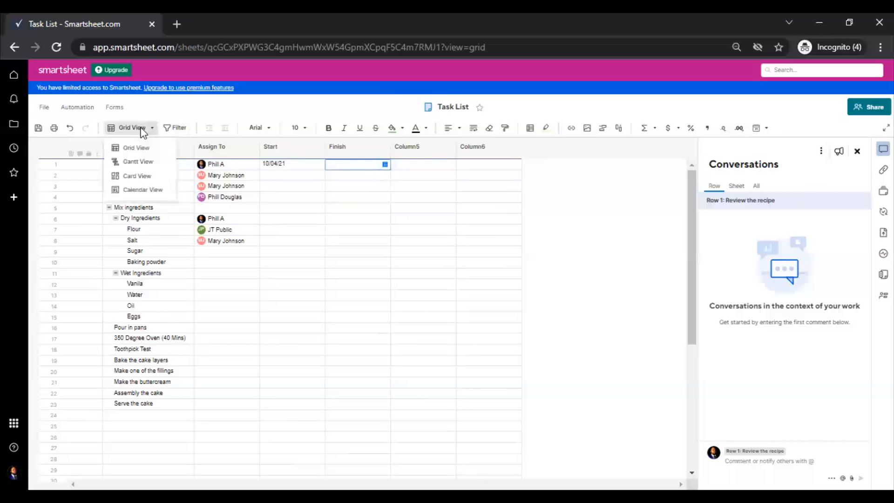
click(143, 160)
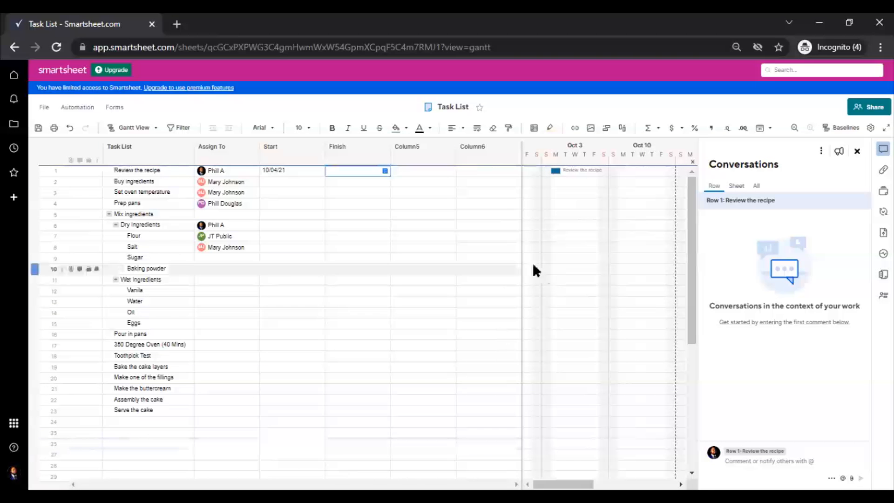
drag(519, 254, 460, 243)
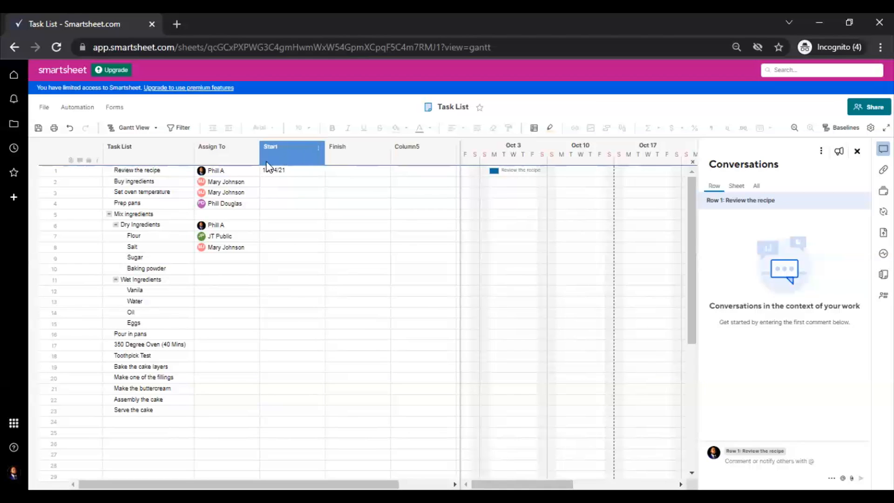
click(136, 127)
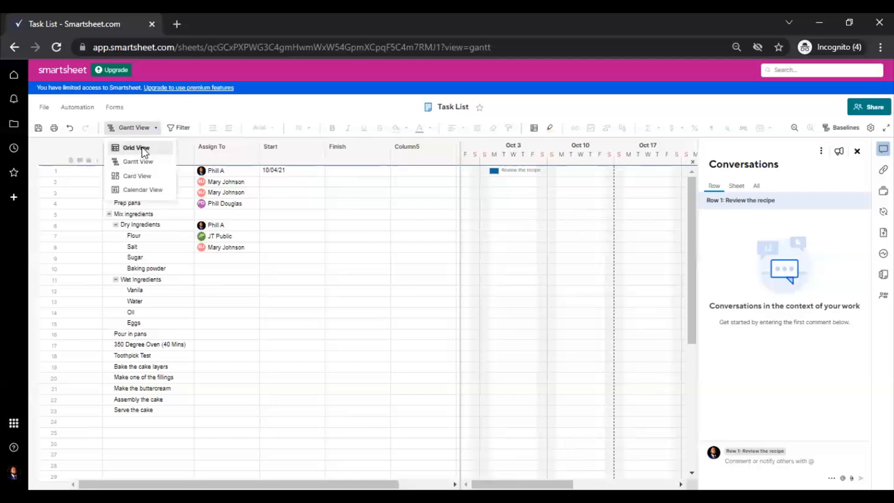
click(141, 148)
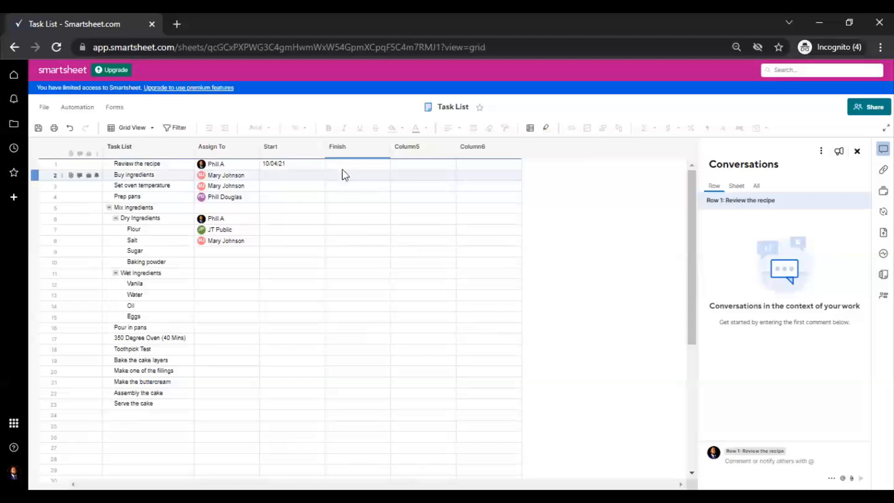
Rename Column5 as Cost of Items, keeping the Text/Number column type.
click(413, 152)
double_click(416, 155)
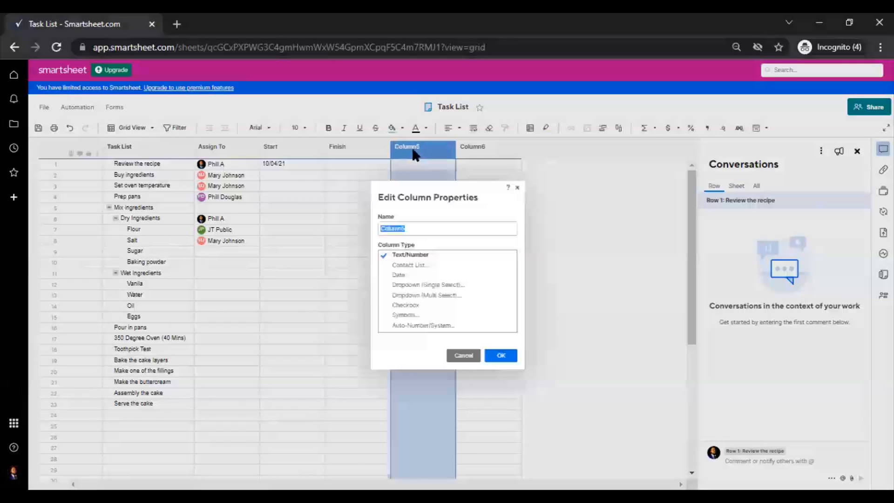
text(COast)
key(BackSpace)
key(BackSpace)
key(BackSpace)
key(BackSpace)
text(o)
text(st of Ingr)
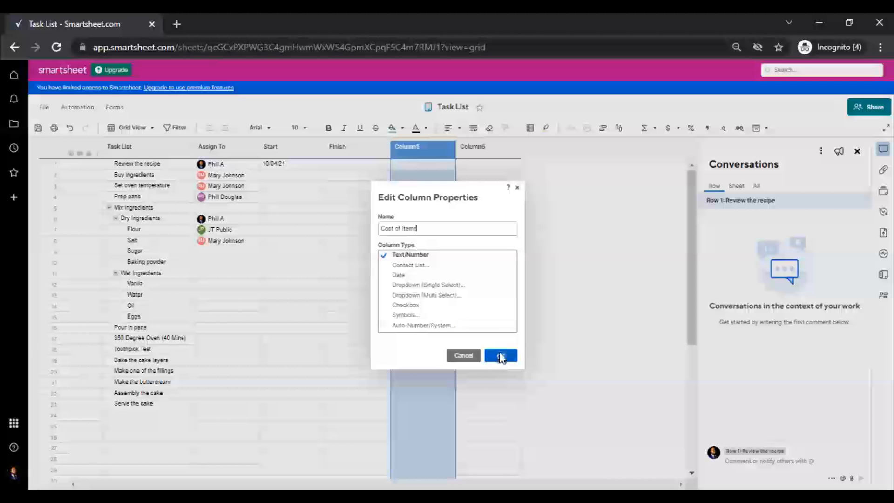
click(497, 359)
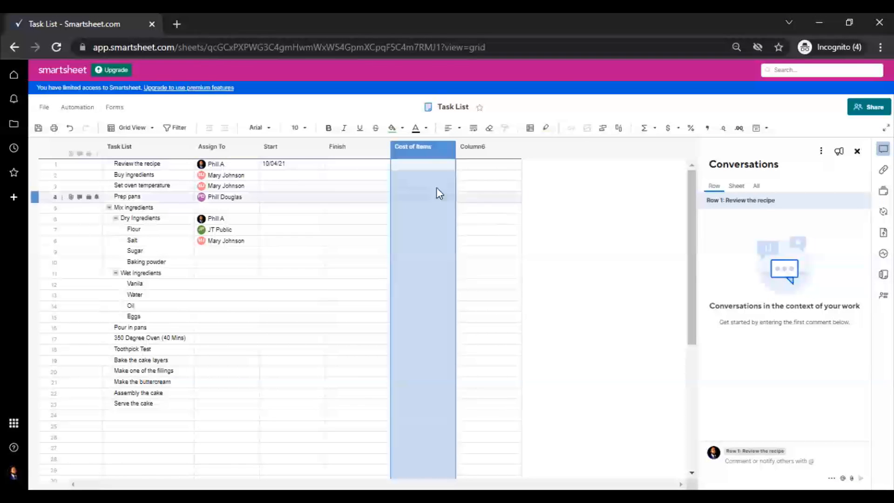
Review the available column types in the properties of the Cost of Items column.
click(424, 167)
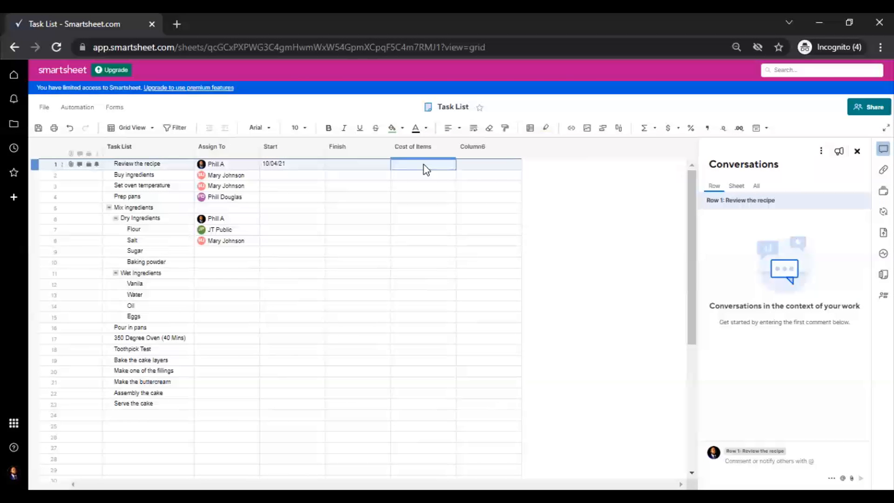
double_click(418, 147)
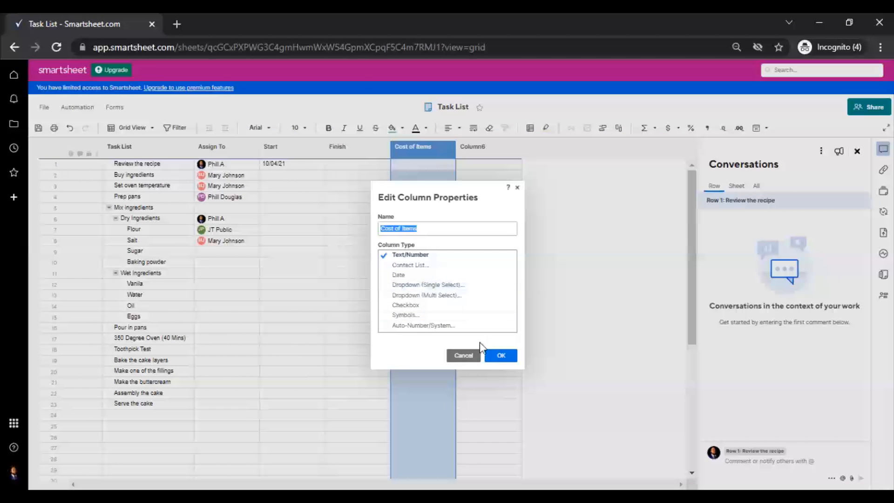
click(501, 357)
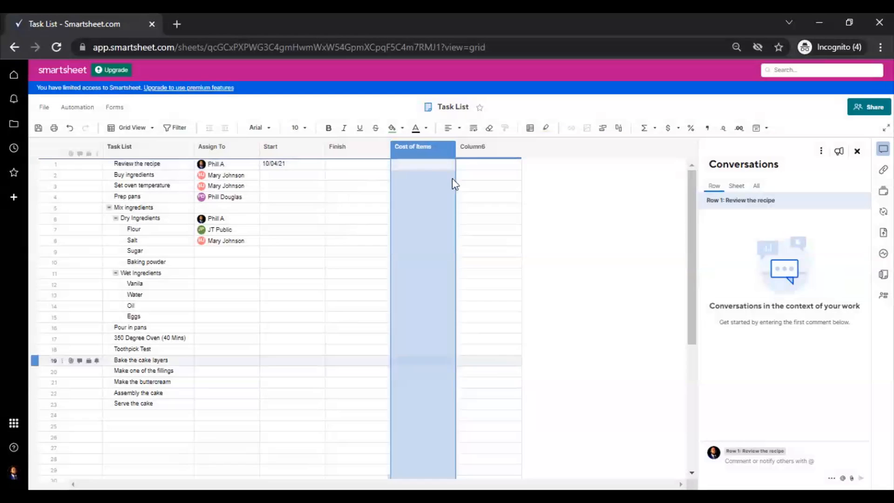
click(408, 165)
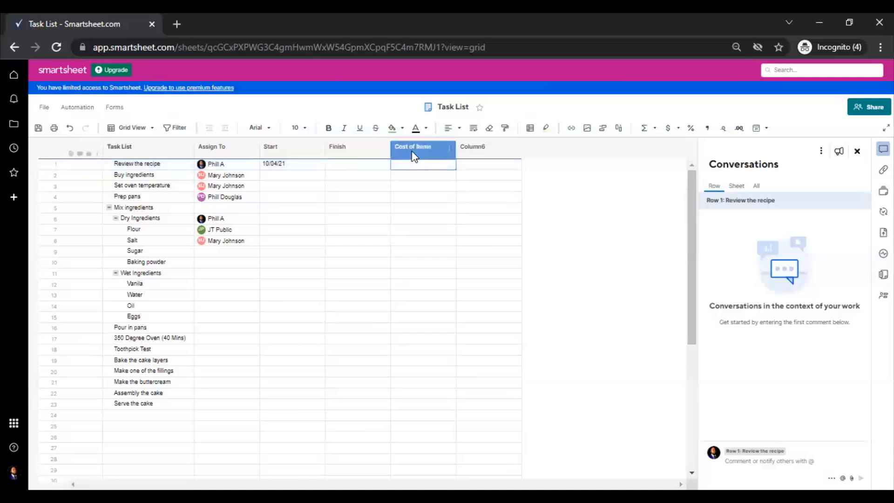
Format the whole Cost of Items column as United States Dollar (USD) currency.
click(414, 156)
click(677, 129)
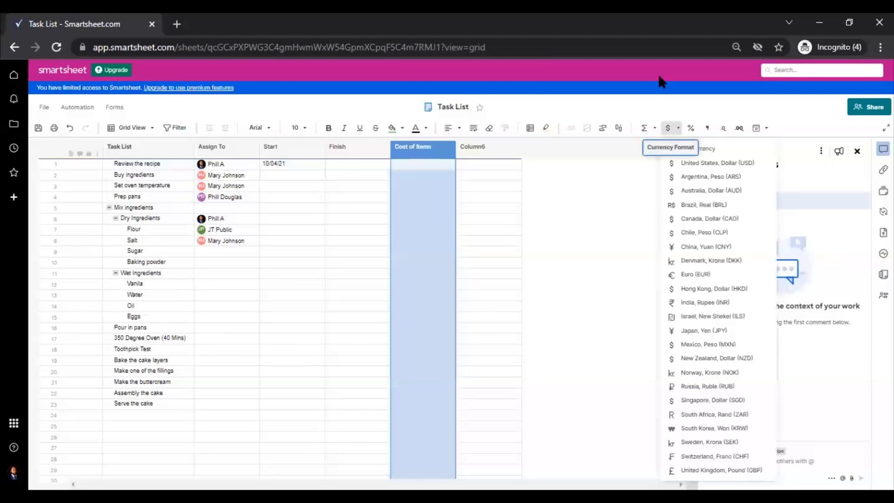
key(ctrl+2)
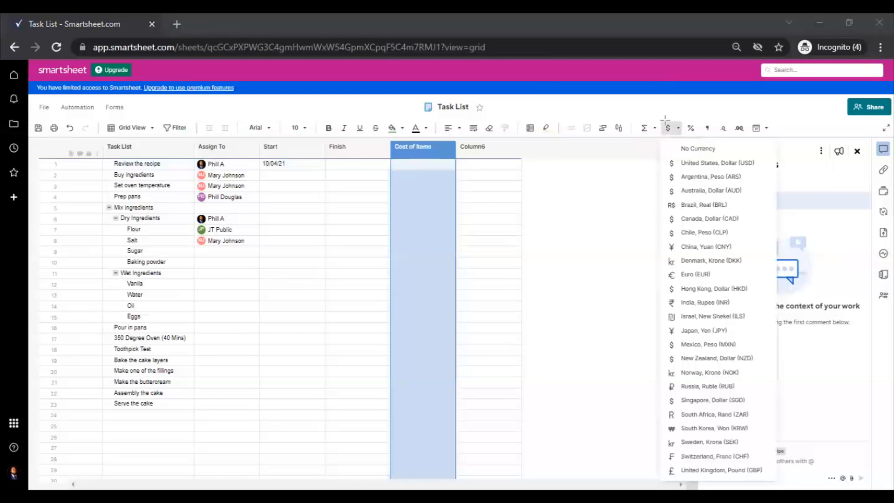
drag(651, 115, 695, 151)
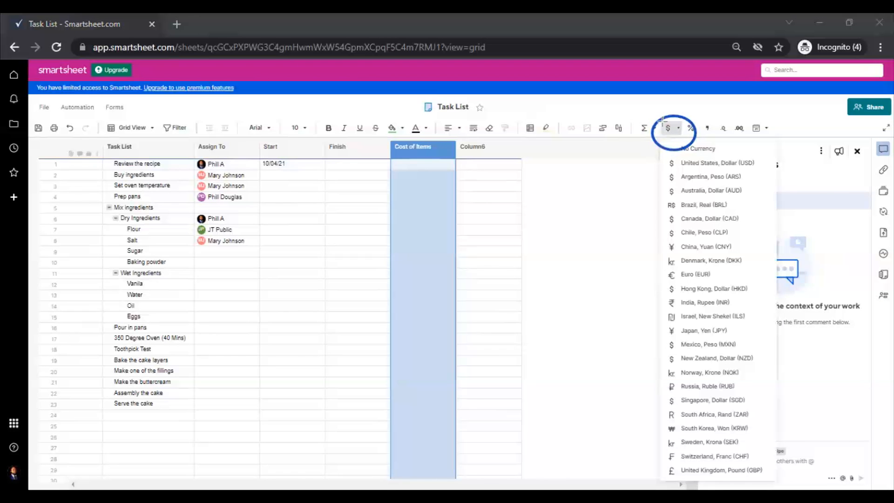
key(e)
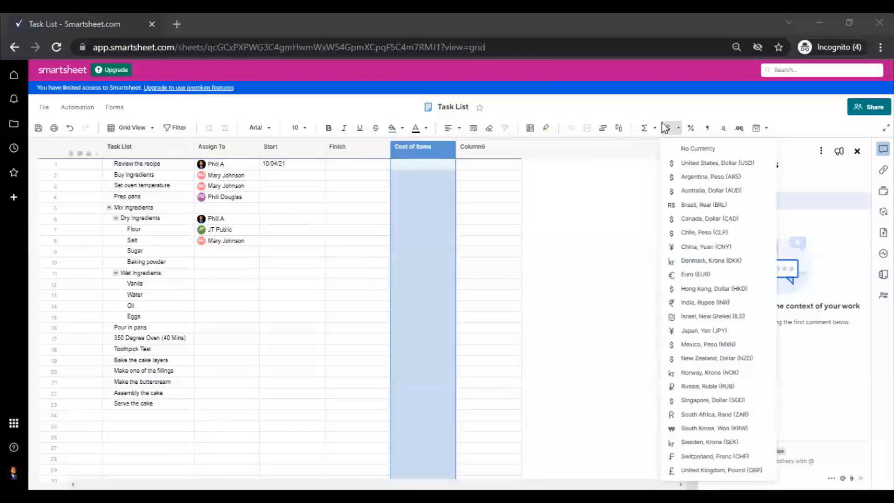
click(700, 166)
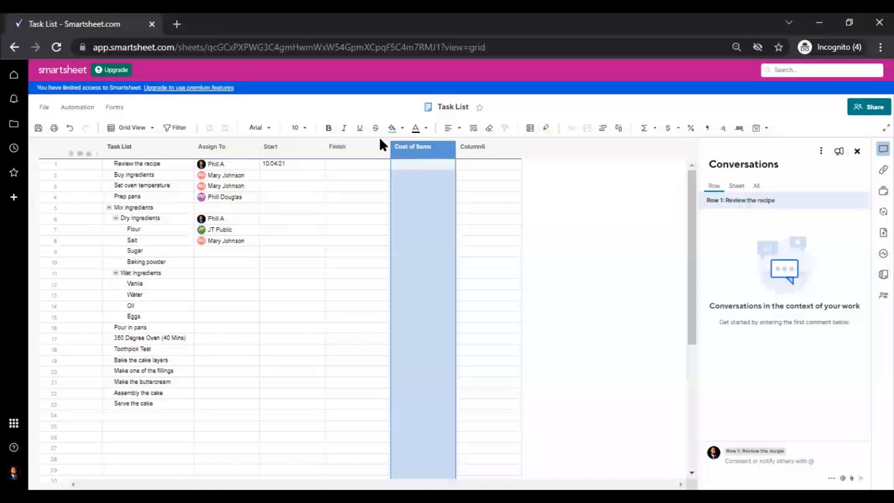
Enter item costs of 3, 4, 5 and 6 for the first four tasks, Review the recipe through Prep pans.
click(424, 166)
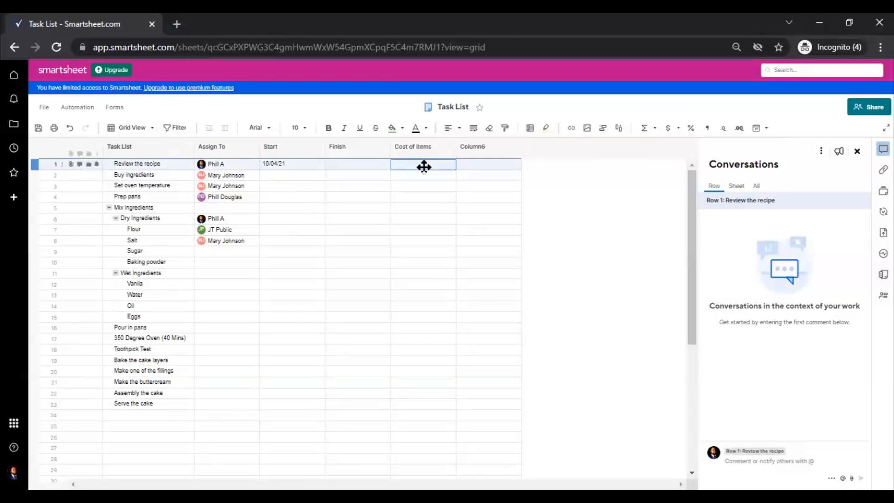
text(3)
key(Return)
text(4)
key(Return)
text(5)
key(Return)
text(6)
key(Return)
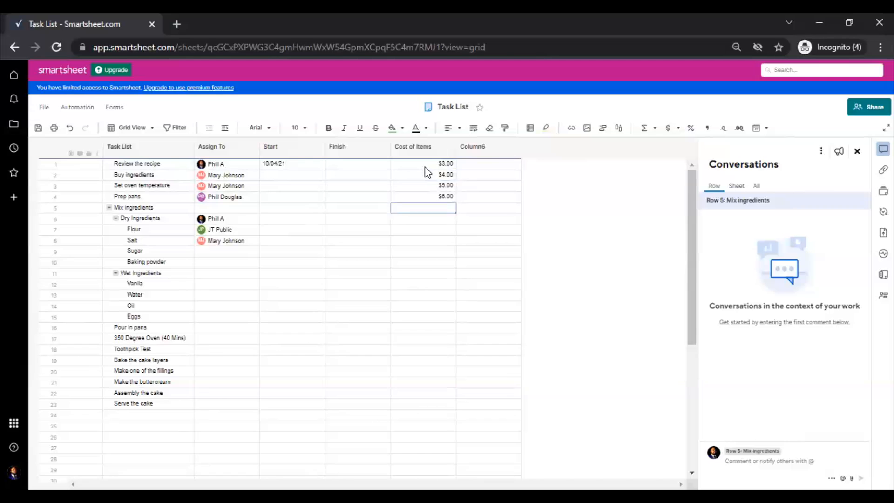
Enter item costs of 5 for Flour, 11 for Salt, 2 for Sugar and 3 for Baking powder.
key(Down)
key(Down)
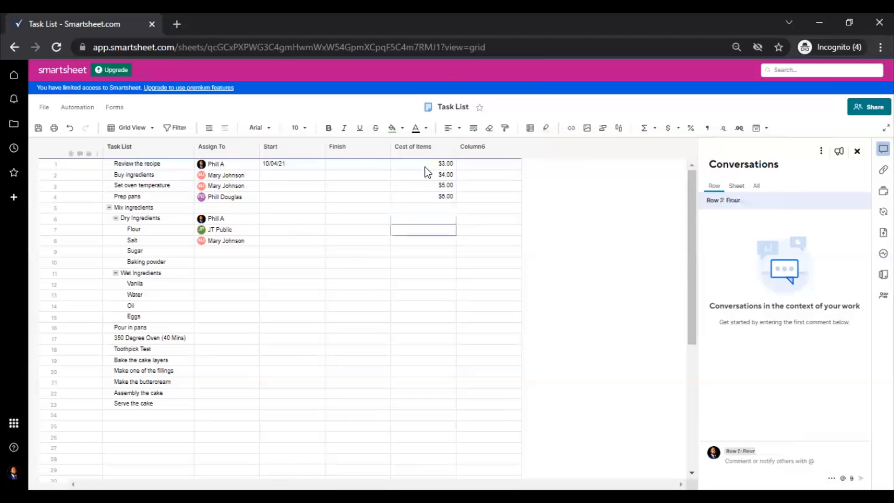
text(5)
key(Return)
text(11)
key(Return)
text(2)
key(Return)
text(3)
key(Return)
text(45)
key(Return)
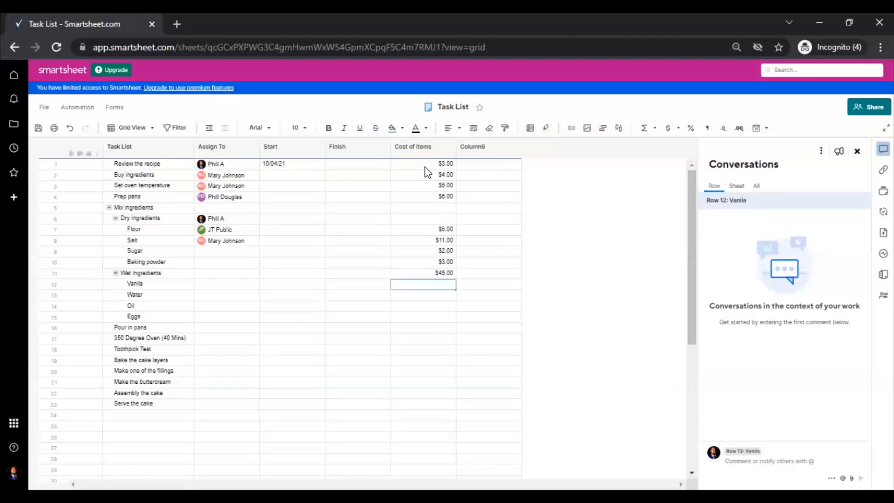
key(Up)
key(Down)
Enter item costs of 6 for Vanila, 7 for Water, 8 for Oil and 9 for Eggs.
text(6)
key(Return)
text(7)
key(Return)
text(8)
key(Return)
text(9)
key(Return)
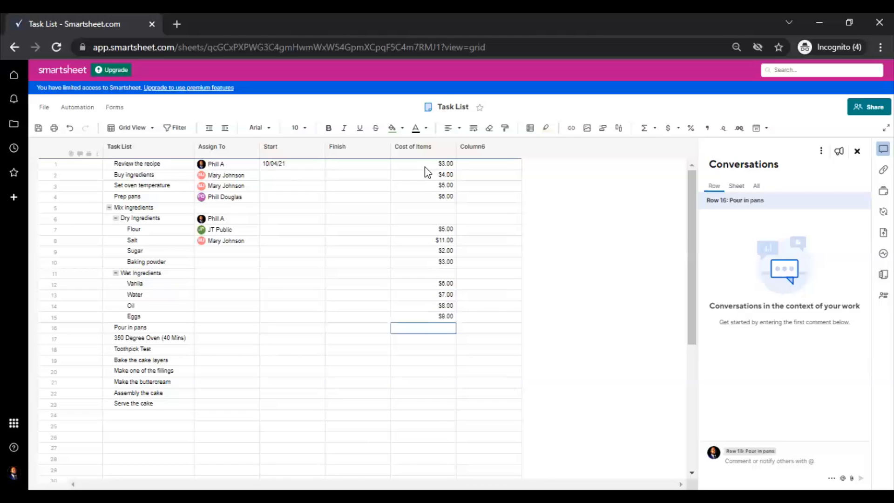
Enter item costs of 0, 9, 7, 6, 4, 3, 5 and 6 for the tasks Pour in pans through Serve the cake.
text(0)
key(Return)
text(9)
key(Return)
text(7)
key(Return)
text(6)
key(Return)
text(4)
key(Return)
text(3)
key(Return)
text(5)
key(Return)
text(6)
key(Return)
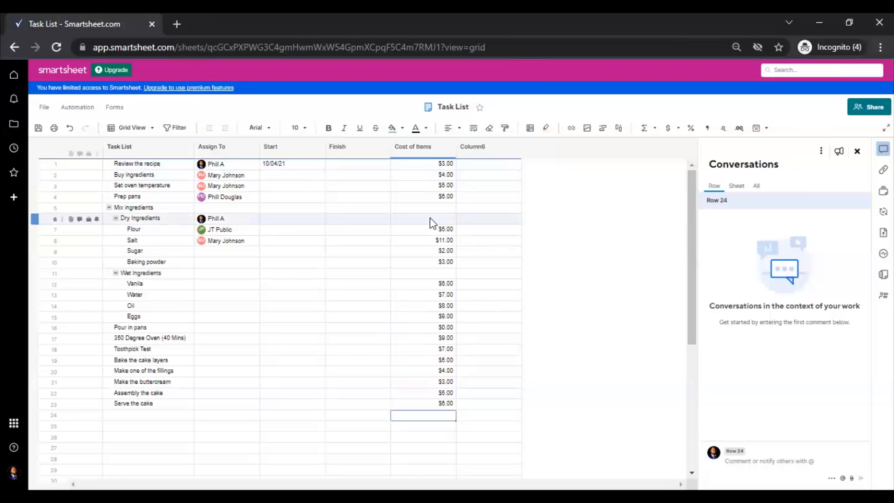
Add a SUM formula in the Dry Ingredients row's Cost of Items cell covering rows 7 to 10, Flour through Baking powder.
drag(429, 228, 433, 263)
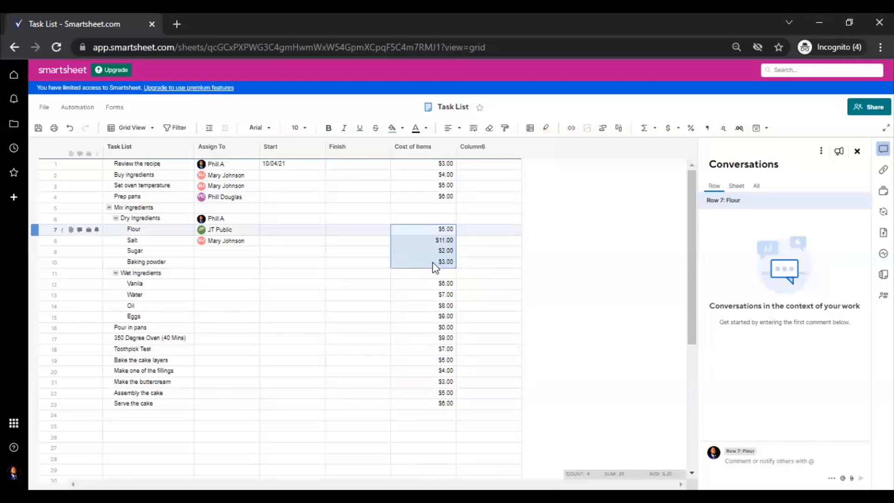
drag(433, 284, 433, 306)
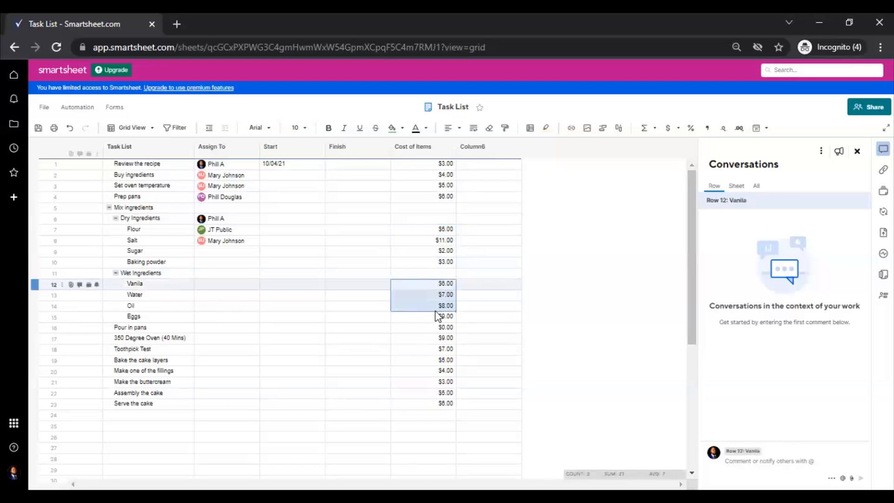
click(429, 219)
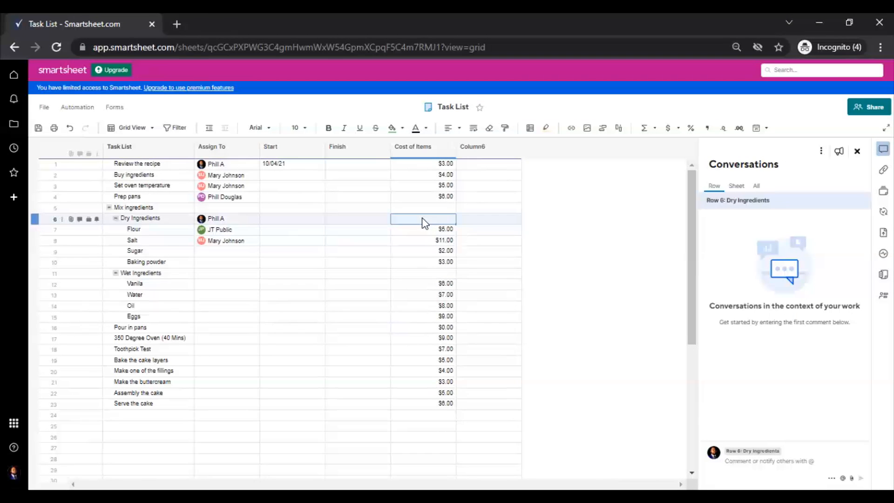
text(=)
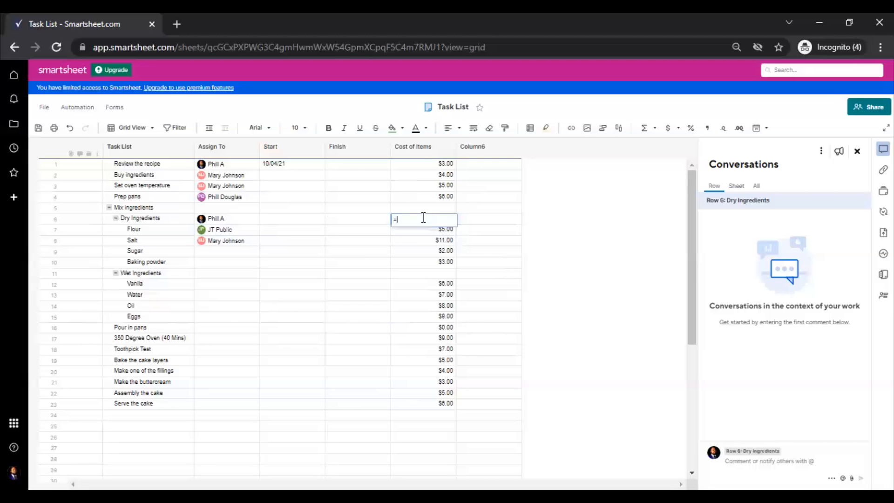
text(sum()
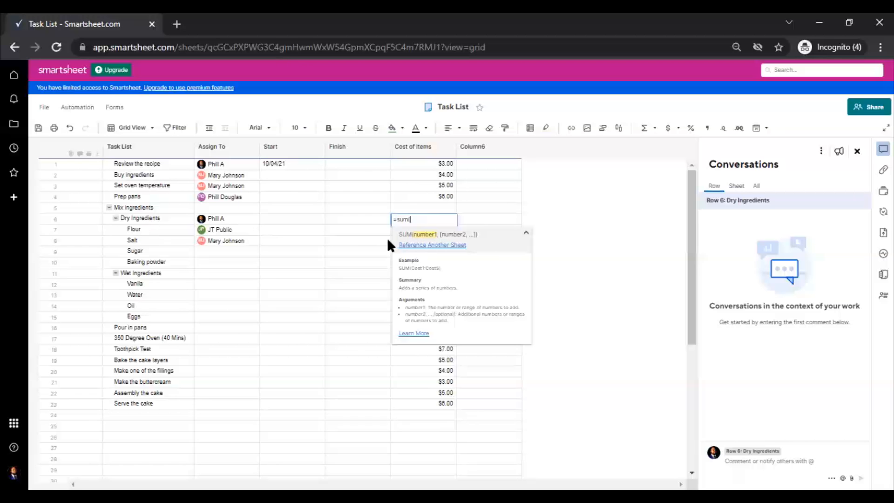
drag(390, 232, 439, 254)
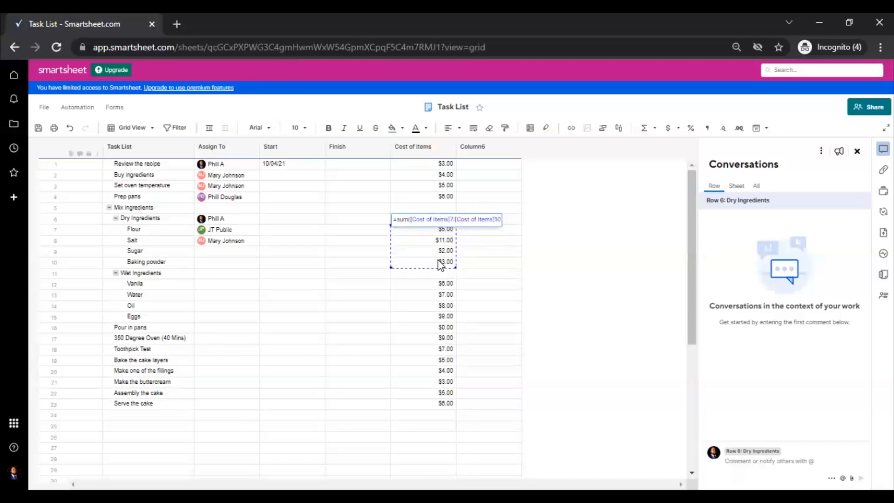
key(Return)
Bold the Dry Ingredients cost and fill the whole Dry Ingredients row, through Column6, with orange.
click(444, 219)
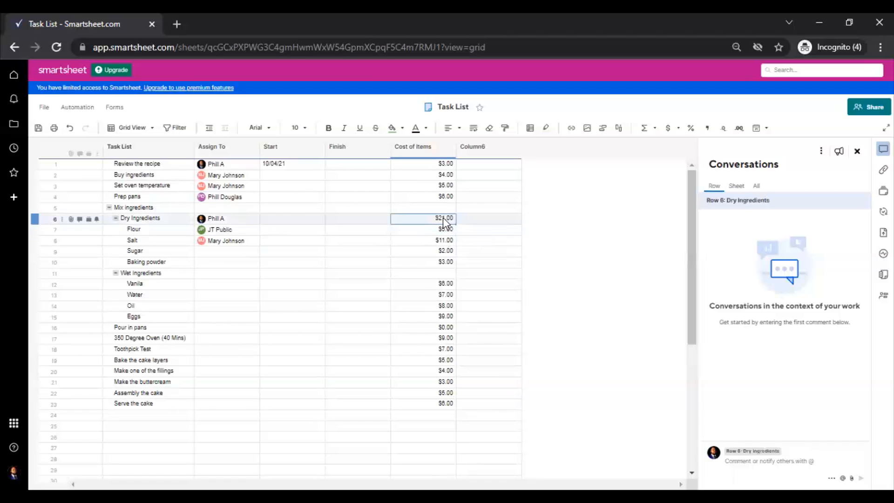
key(ctrl+b)
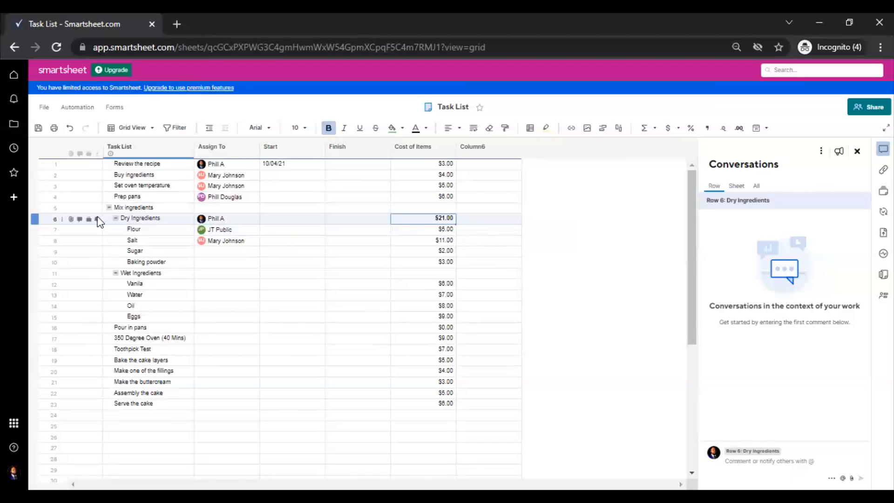
drag(128, 218, 467, 224)
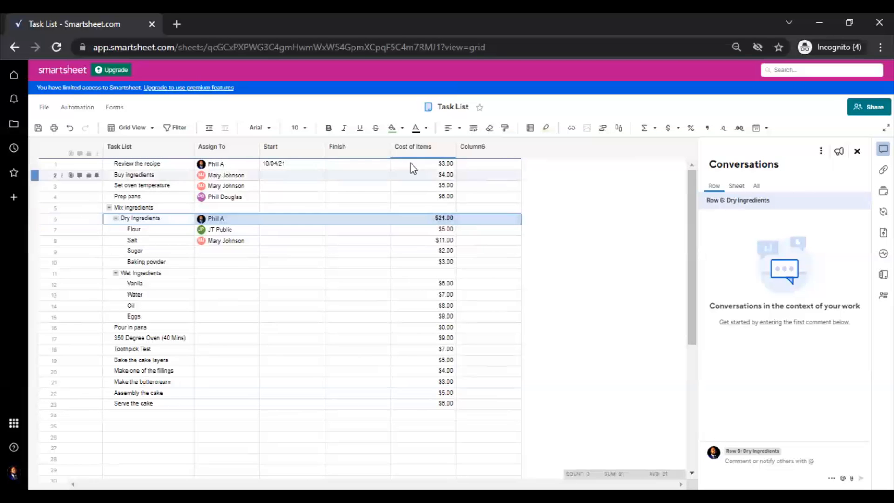
click(399, 129)
click(400, 168)
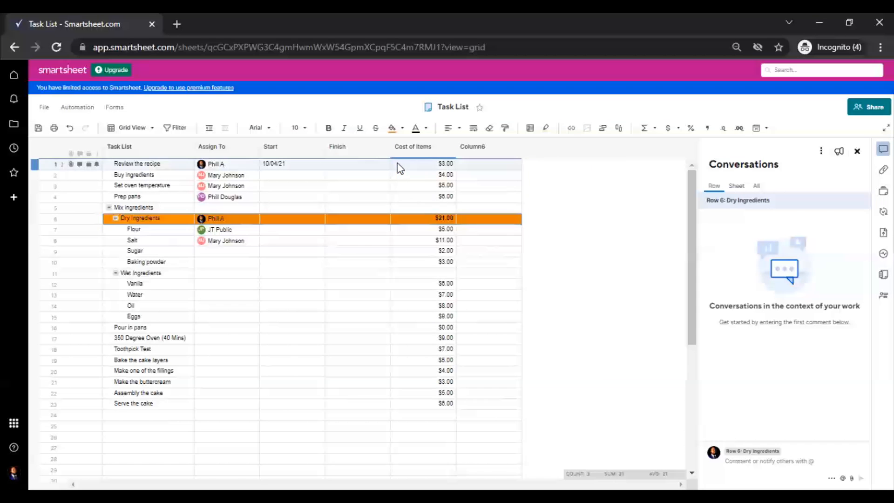
click(345, 251)
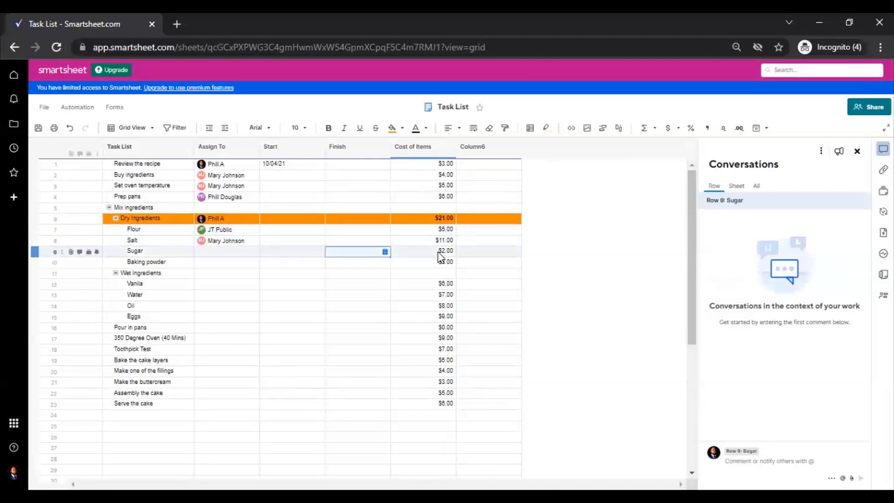
Fill the Wet Ingredients row with the same orange background from Task List through Column6.
drag(164, 273, 228, 274)
shift+click(488, 275)
click(392, 129)
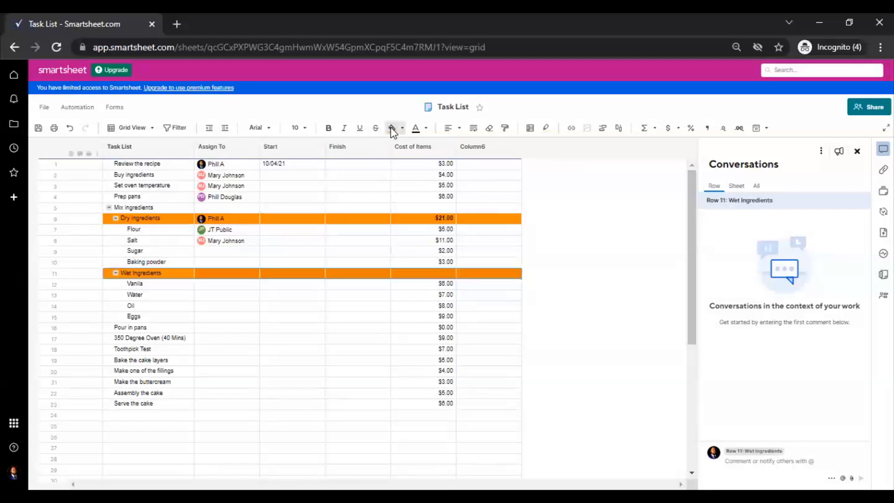
Add a SUM formula in the Wet Ingredients row's Cost of Items cell covering rows 12 to 15, Vanila through Eggs.
click(433, 275)
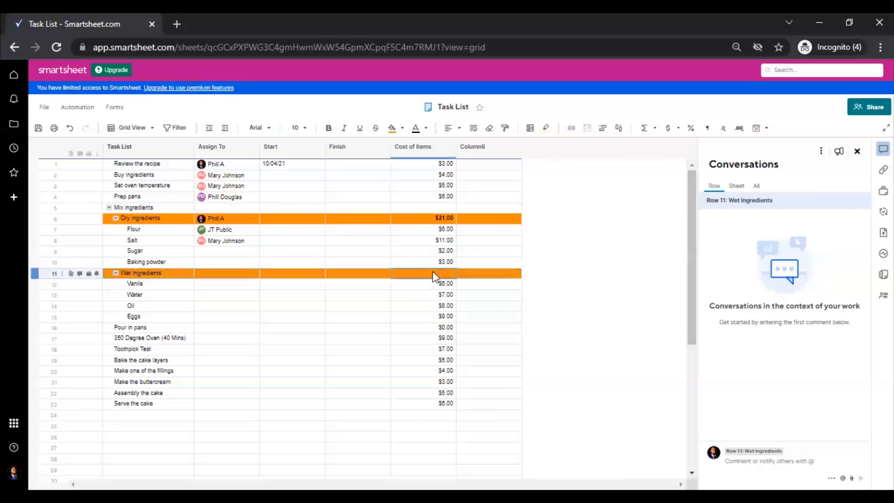
text(=sum()
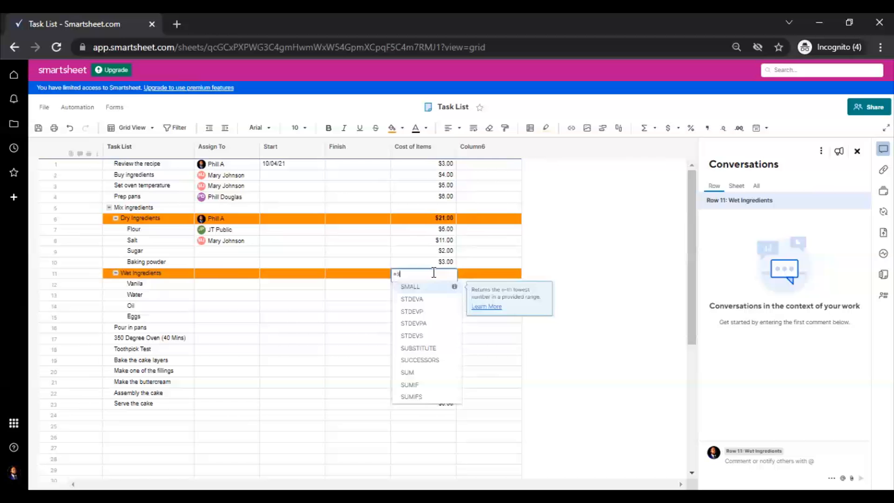
click(369, 298)
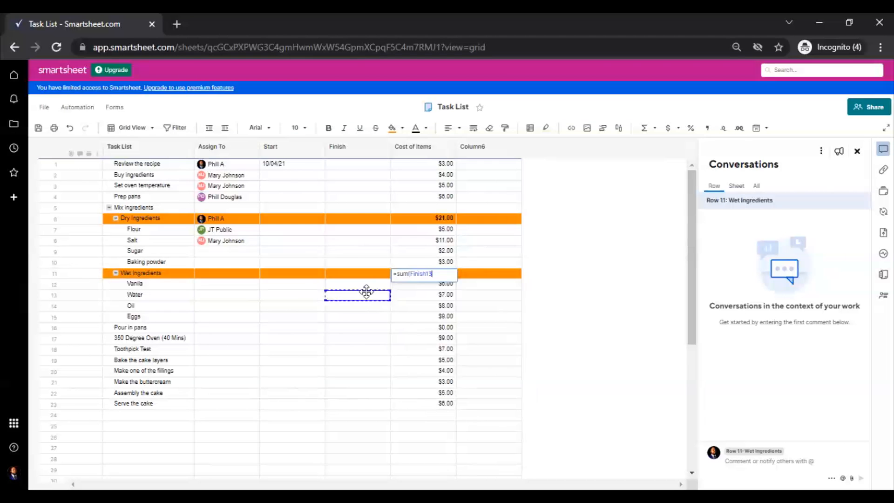
drag(424, 283, 423, 322)
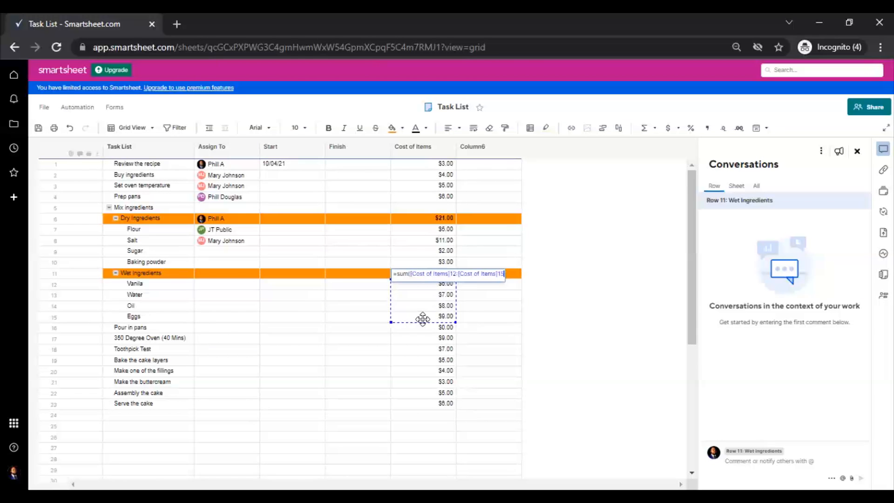
key(Return)
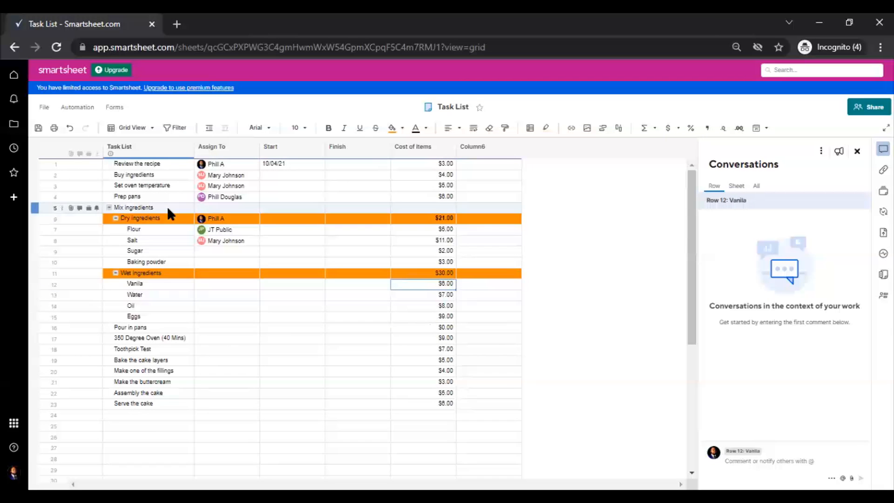
Bold all text in the Dry Ingredients and Wet Ingredients rows.
drag(165, 222, 474, 221)
key(ctrl+b)
click(163, 274)
drag(163, 275, 468, 276)
key(ctrl+b)
Set the font size to 16 for the Wet Ingredients row and 18 for the Dry Ingredients row.
click(307, 131)
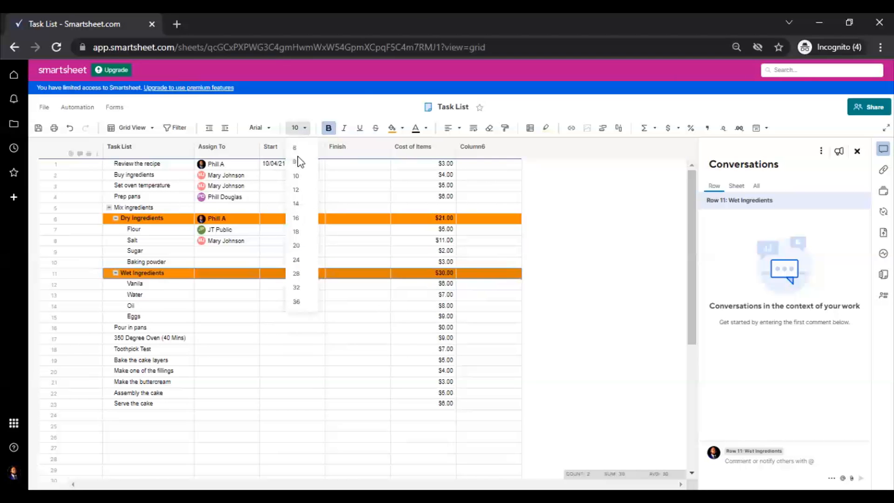
click(295, 218)
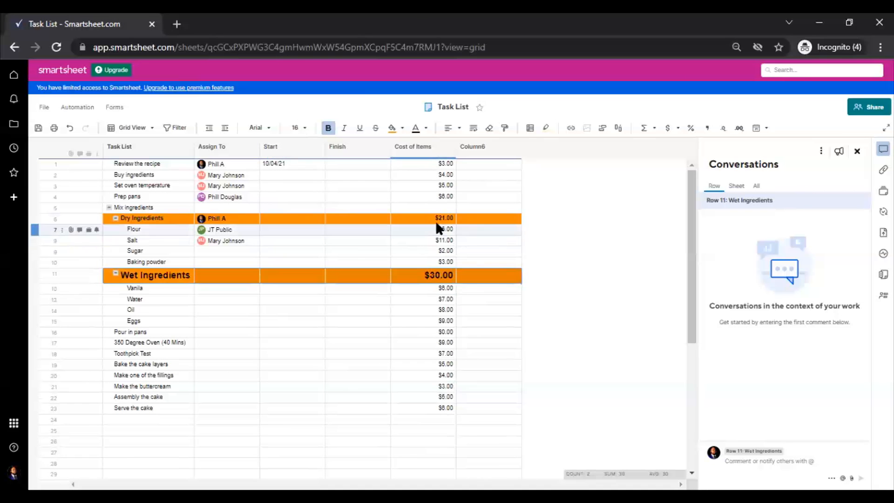
click(474, 219)
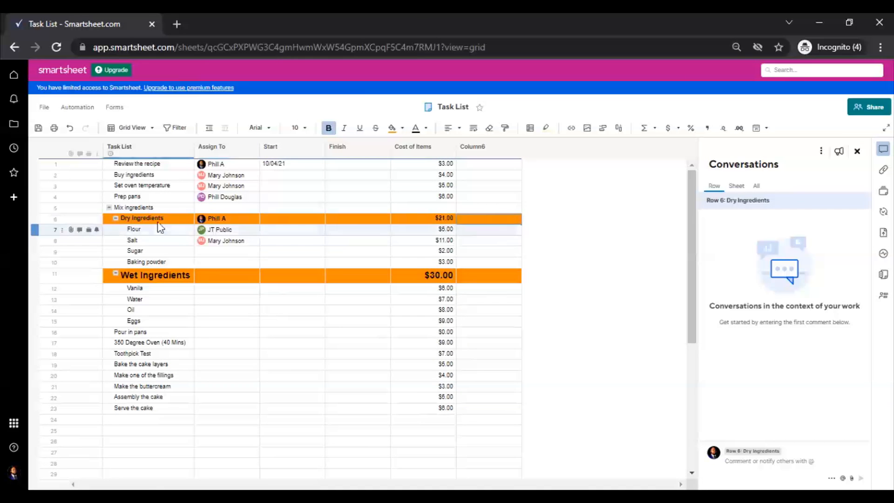
drag(159, 219, 478, 219)
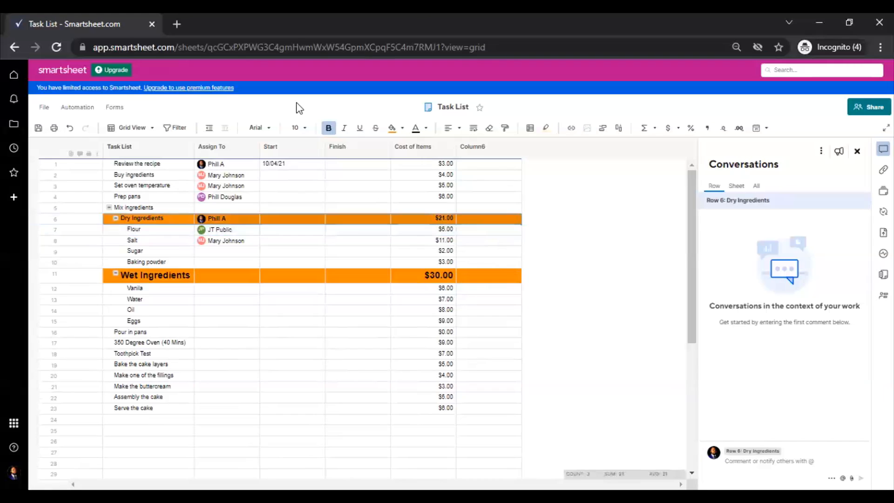
click(298, 128)
click(295, 232)
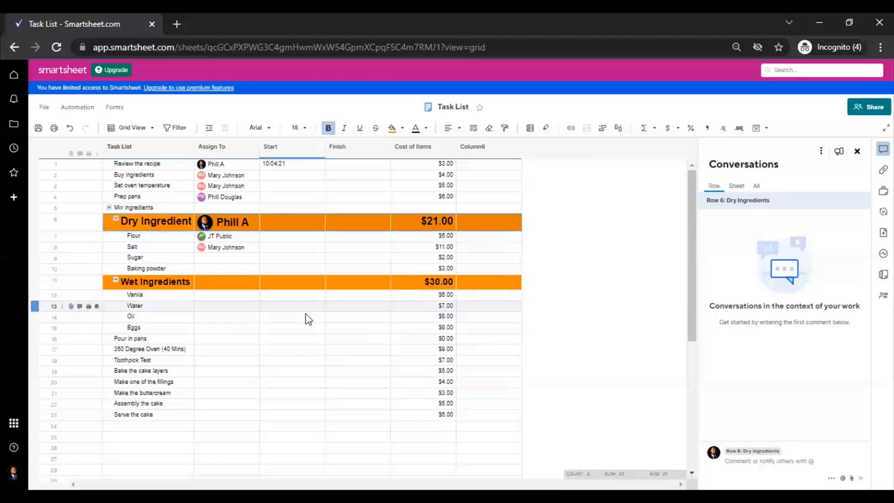
click(267, 335)
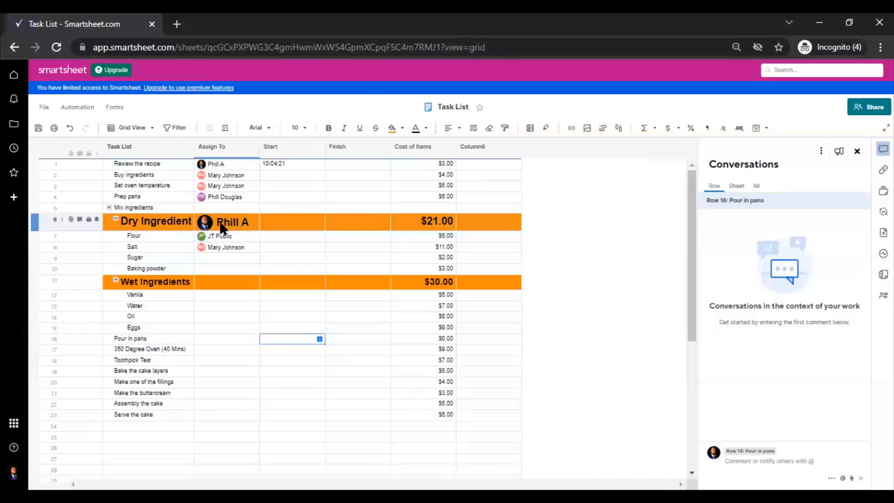
mouse_move(208, 224)
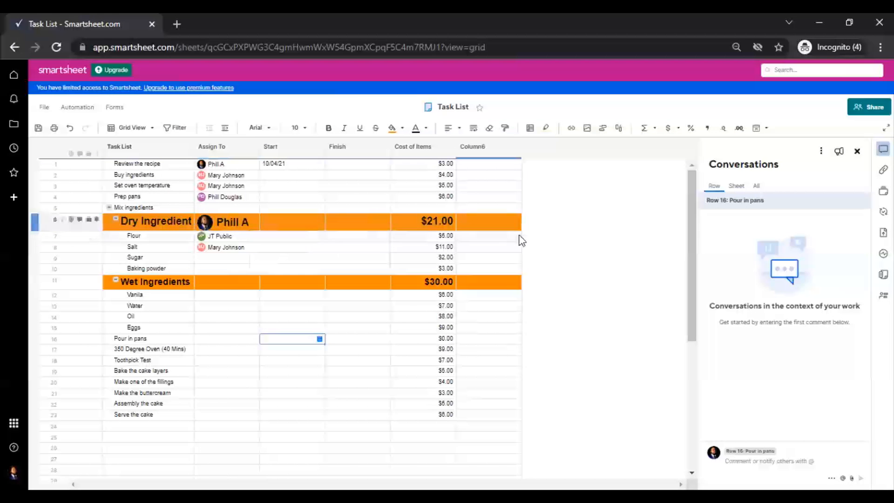
drag(690, 238, 689, 138)
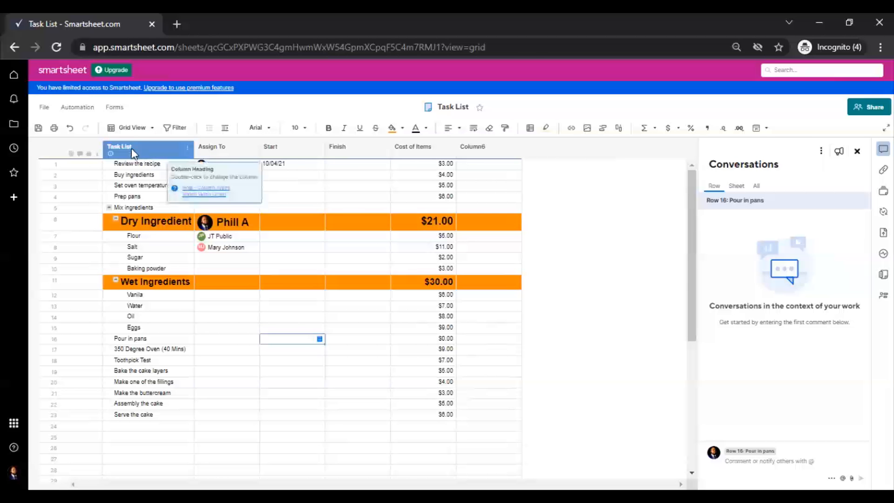
Leave the task list for the home page and create a new Project sheet named Cake Project.
click(14, 75)
click(509, 323)
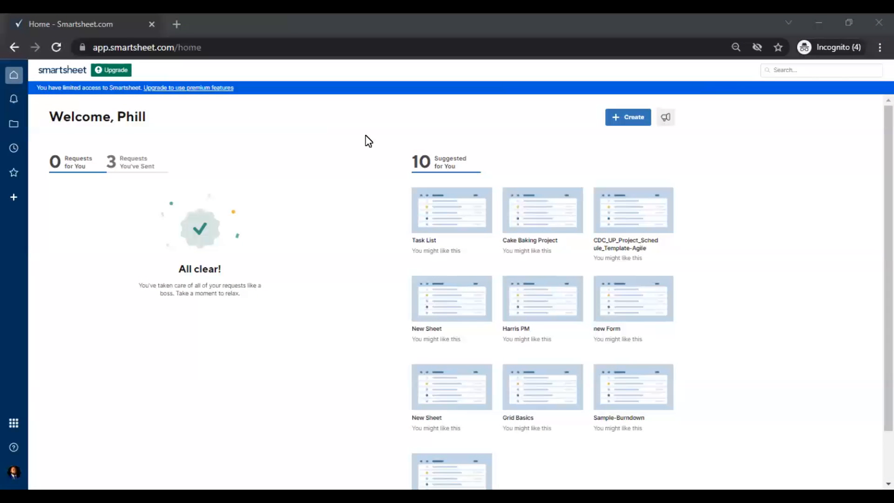
click(623, 124)
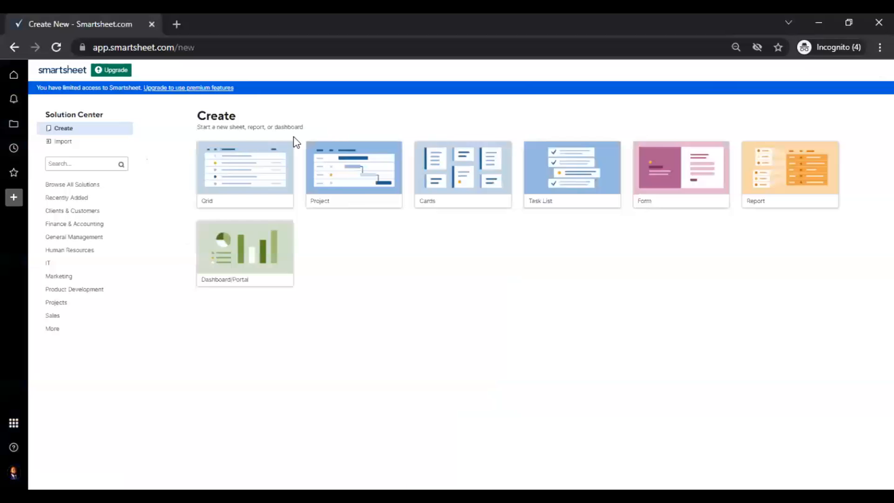
click(355, 182)
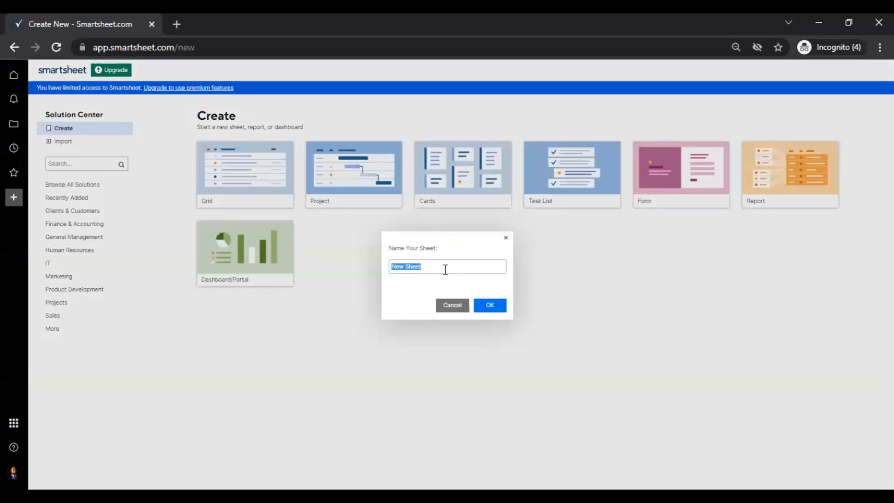
text(Cal)
click(499, 307)
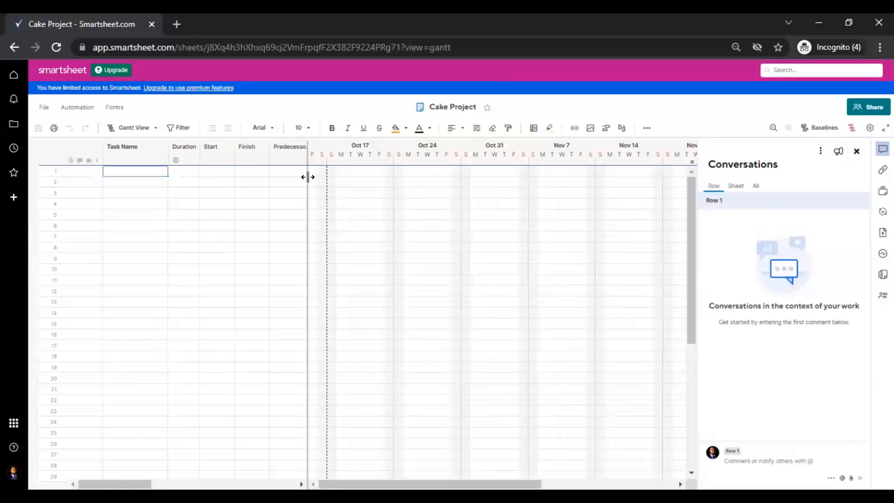
Widen the grid beside the Gantt chart through the Status column and review the columns up to Comments.
drag(307, 177, 470, 184)
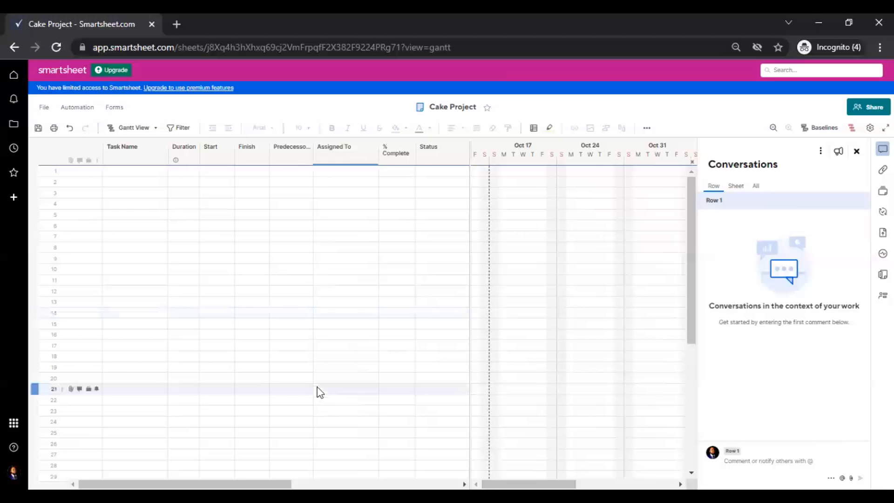
scroll(316, 279, right, 5)
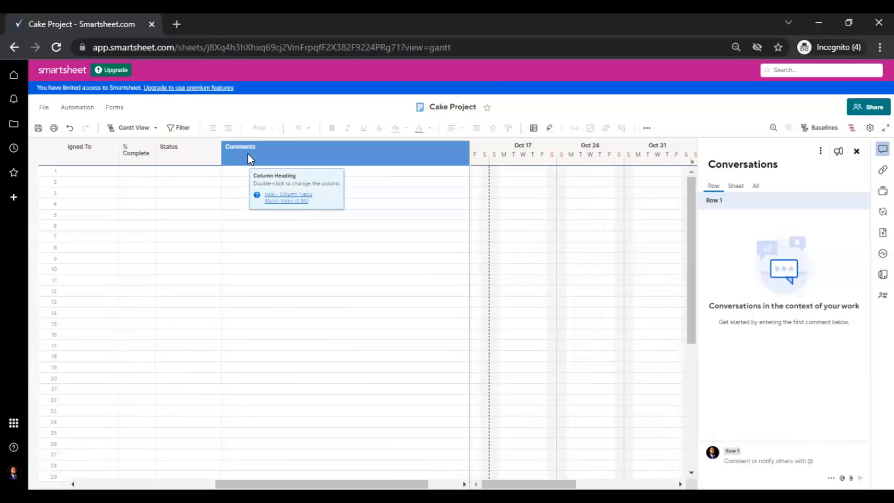
scroll(103, 449, left, 5)
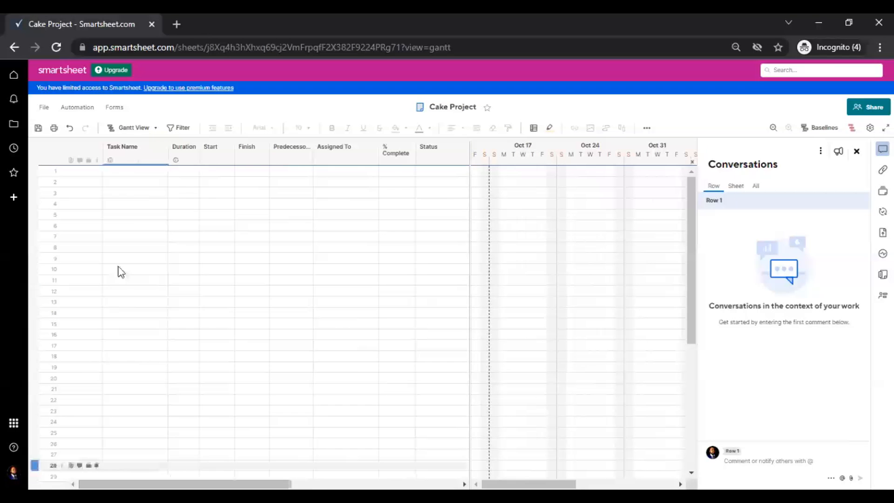
Paste the copied cake tasks, Review the recipe through Serve the cake, into the Task Name column starting at row 1.
click(136, 171)
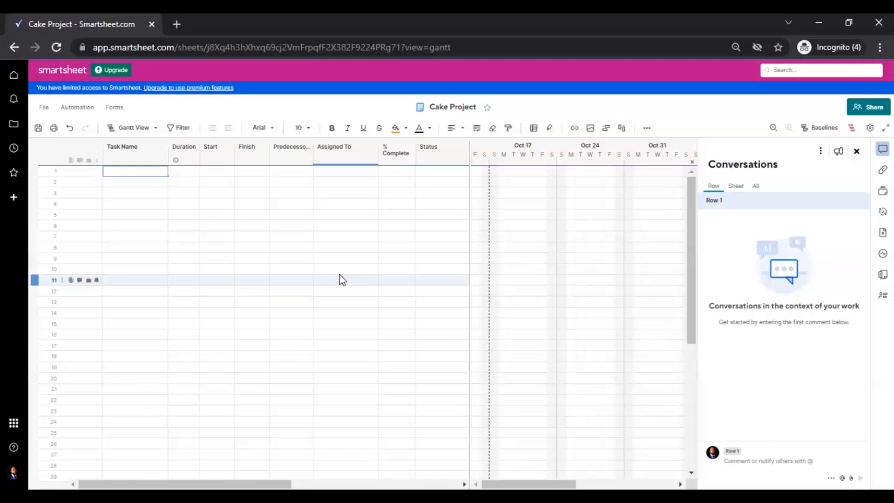
key(ctrl+v)
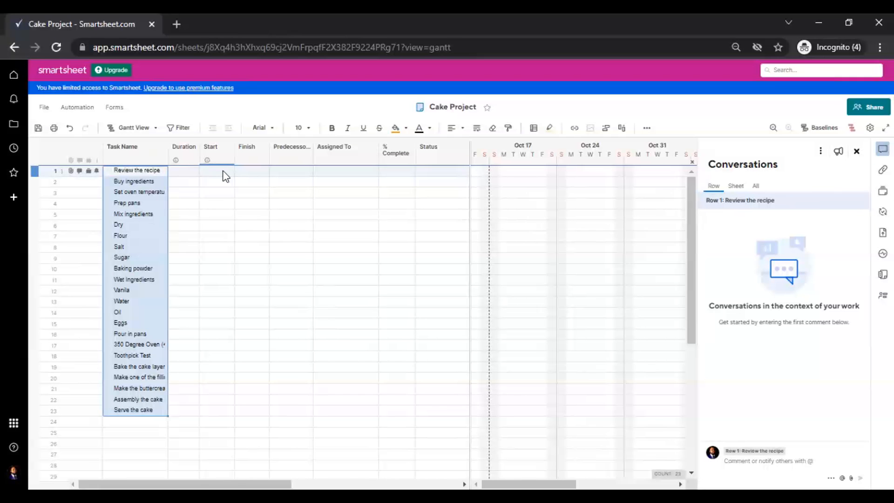
click(151, 152)
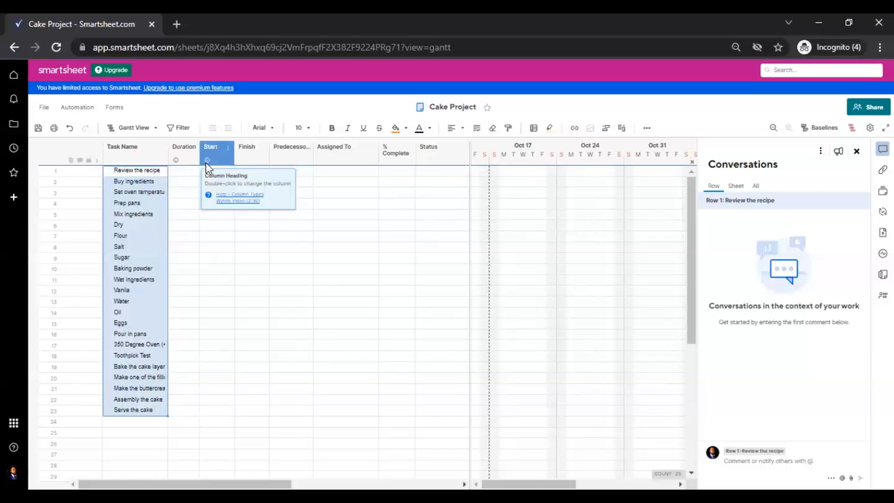
Widen the Duration column and the Task Name column in the Cake Project grid.
mouse_move(207, 165)
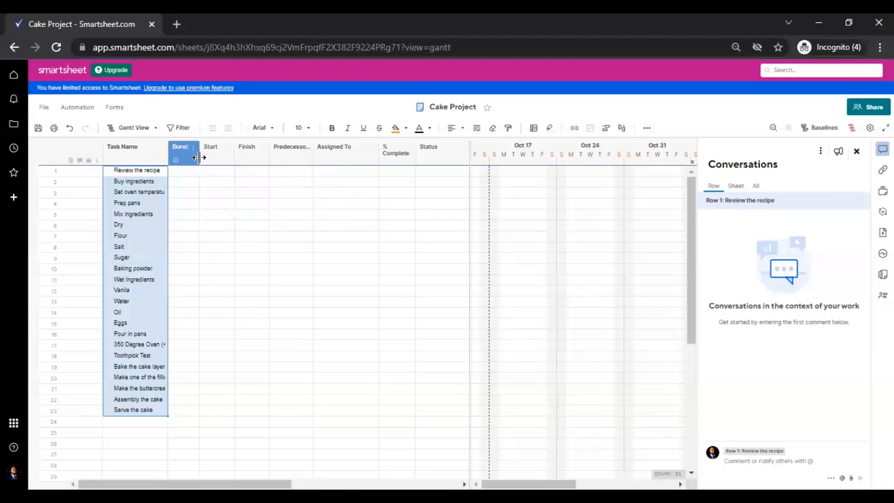
double_click(201, 159)
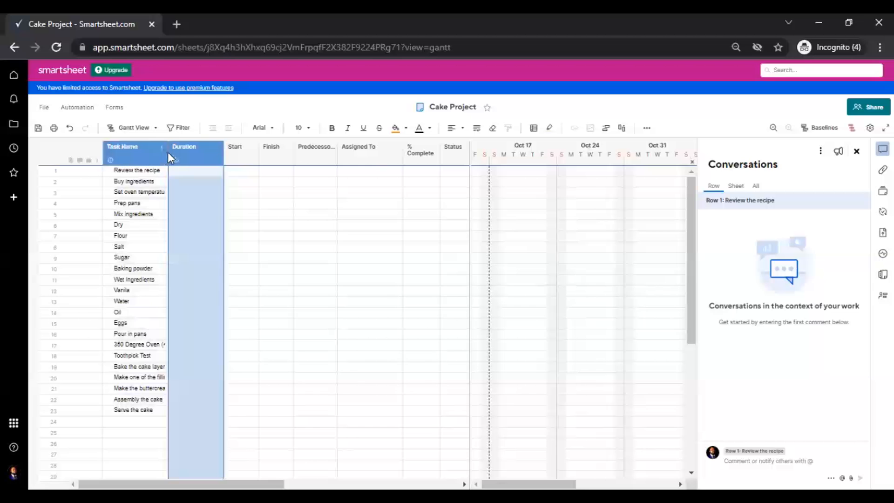
drag(166, 152, 179, 152)
Enter a duration of 1 day for each of rows 1 to 5, Review the recipe through Mix ingredients.
click(222, 171)
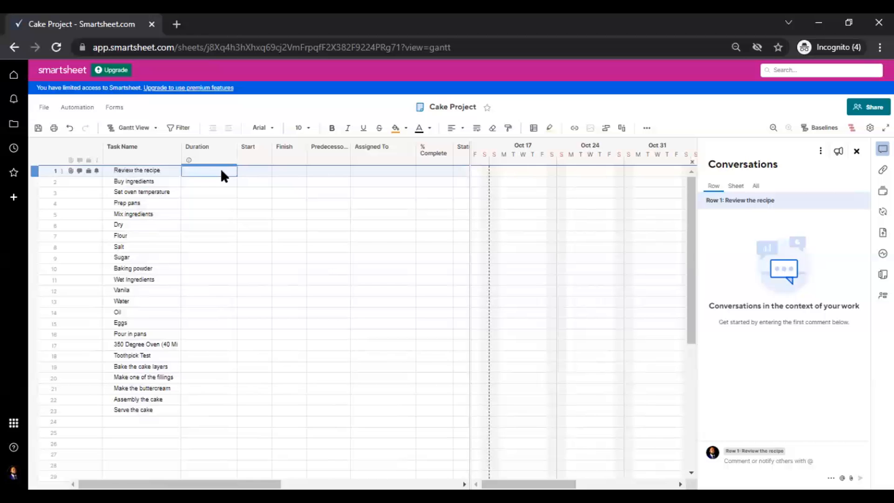
text(1)
key(Return)
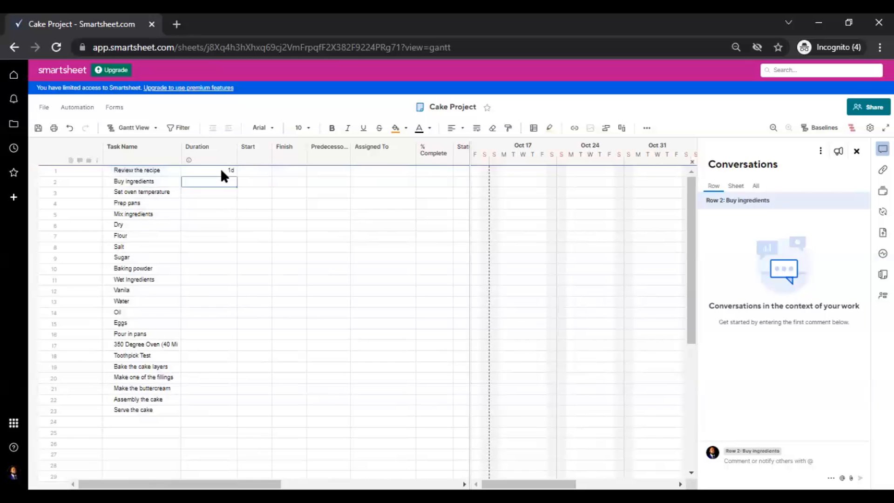
text(1)
key(Return)
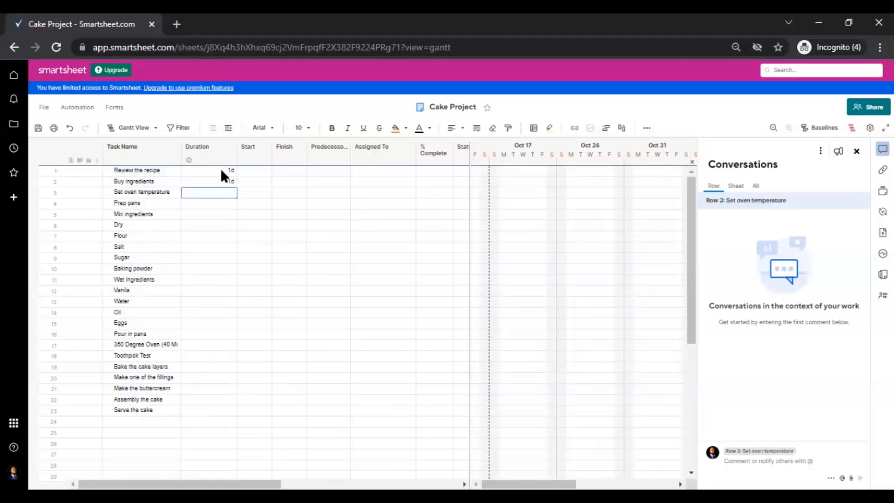
text(1)
key(Return)
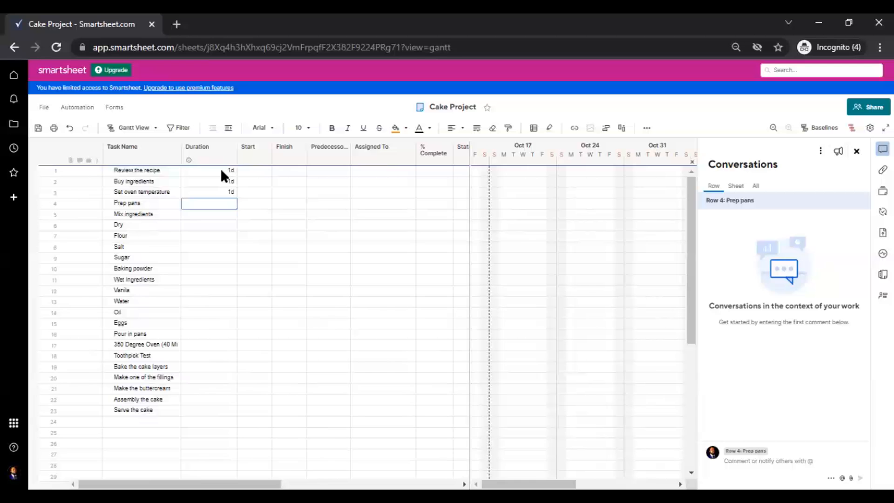
text(1)
key(Return)
text(1)
key(Return)
Skip the Dry row and enter a duration of 1 day for Flour, Salt, Sugar and Baking powder.
key(Down)
text(1)
key(Return)
text(1)
key(Return)
text(1)
key(Return)
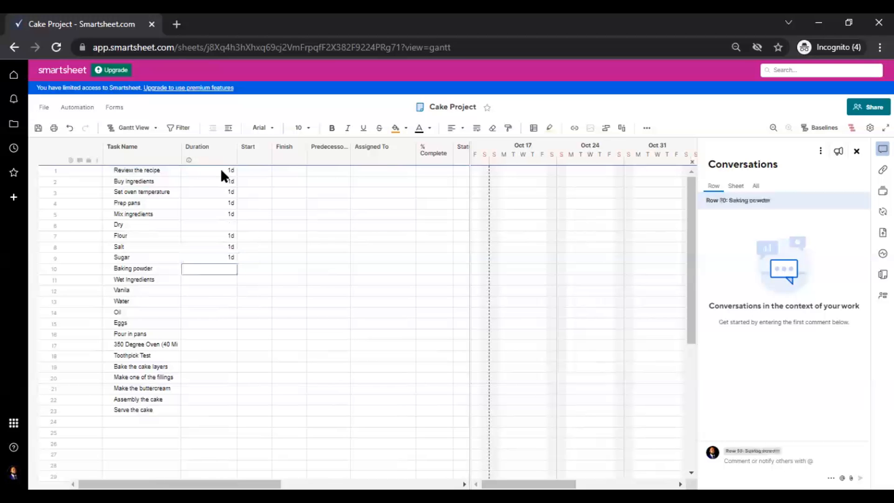
text(1)
key(Return)
key(Down)
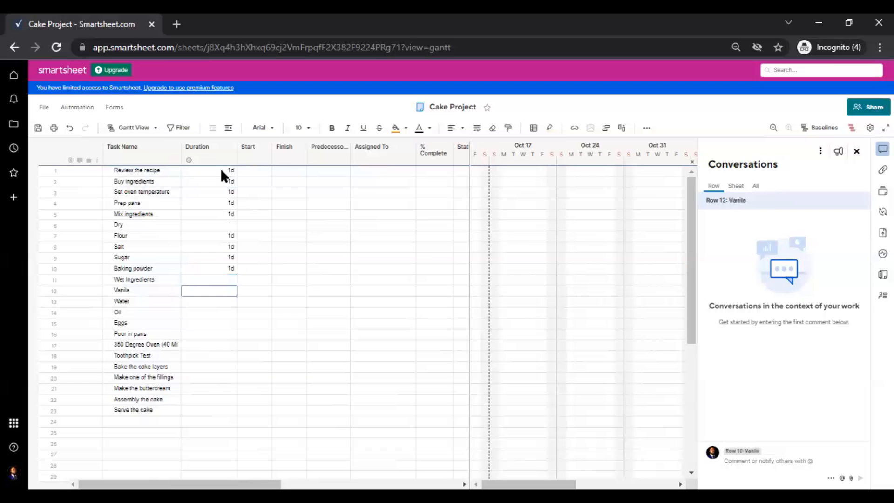
Enter durations of 1 day for Vanila, 2 for Water, and 1 each for Oil, Eggs and Pour in pans.
text(1)
key(Return)
text(2)
key(Return)
text(1)
key(Return)
text(1)
key(Return)
text(1)
key(Return)
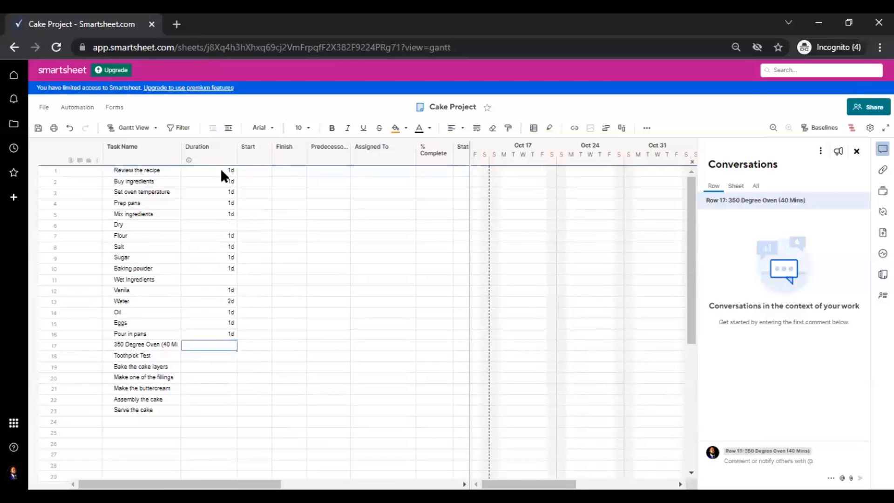
Enter durations of 1, 2, 1, 2, 1, 3 and 1 days for rows 17 to 23, 350 Degree Oven through Serve the cake.
text(1)
key(Return)
text(2)
key(Return)
text(1)
key(Return)
text(2)
key(Return)
text(1)
key(Return)
text(3d)
key(Return)
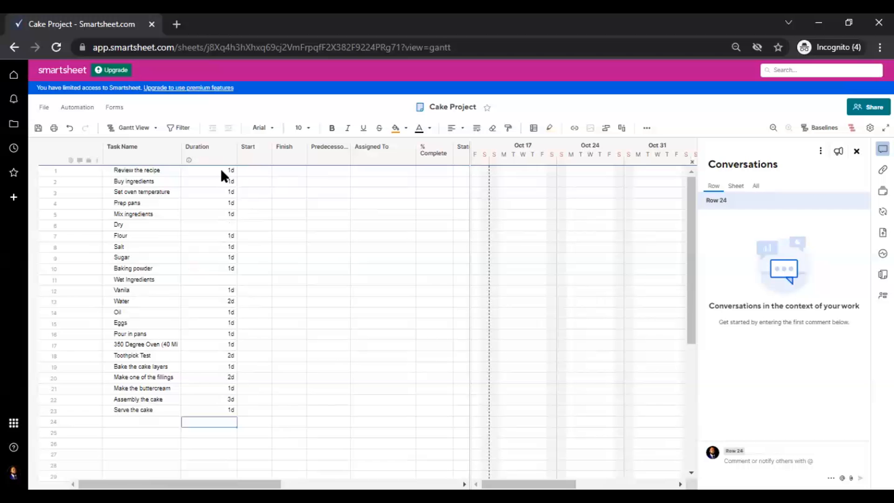
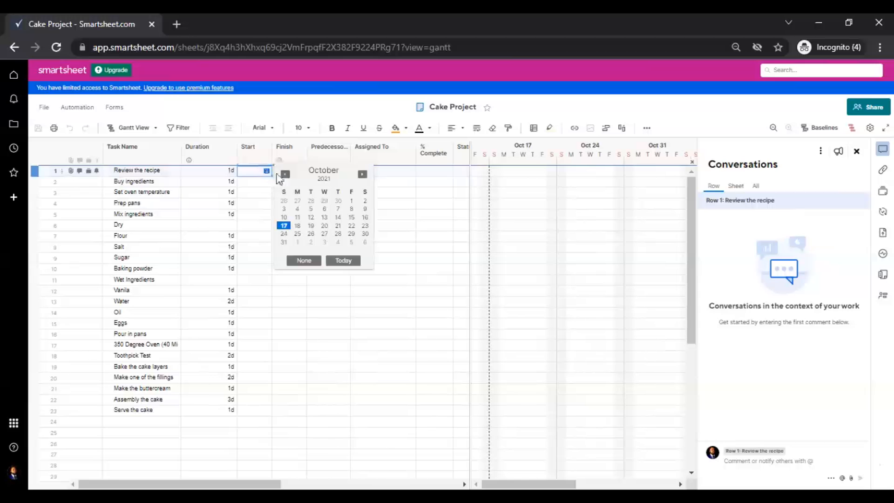
Set the start date of Review the recipe to 10/18/21.
click(298, 226)
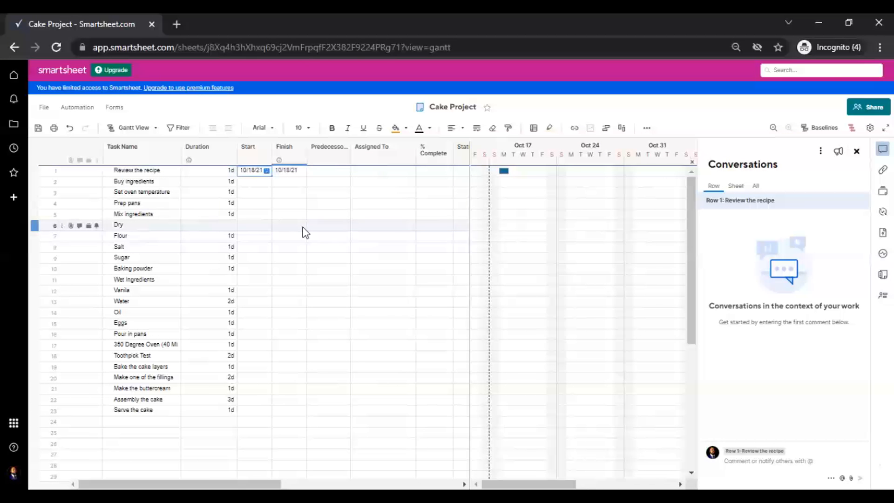
click(214, 169)
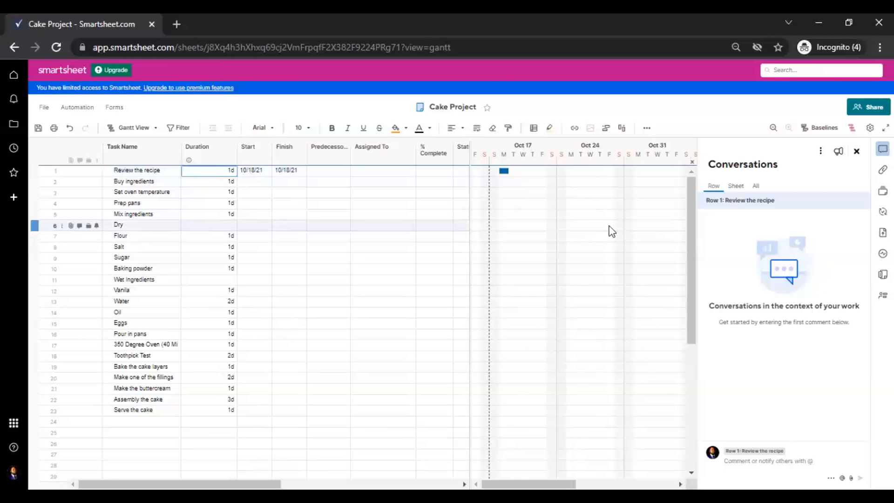
drag(517, 139, 513, 128)
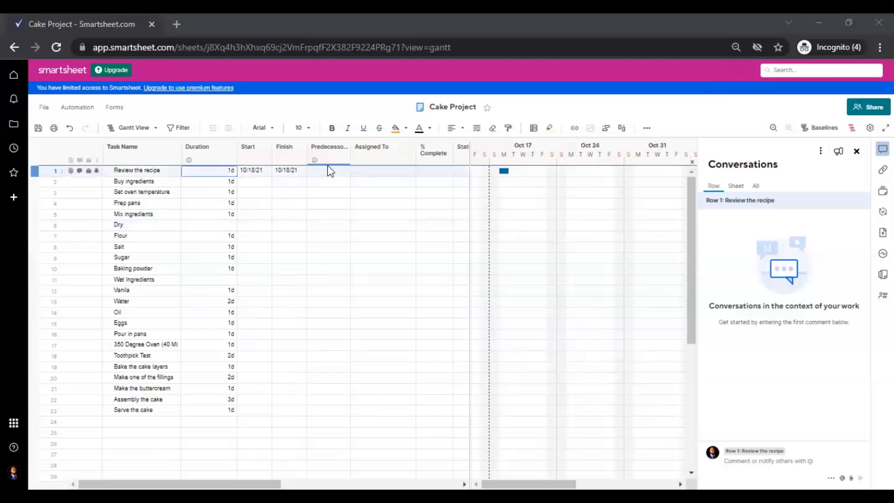
Enter predecessors 1, 2, 3 and 4 for Buy ingredients, Set oven temperature, Prep pans and Mix ingredients.
click(323, 182)
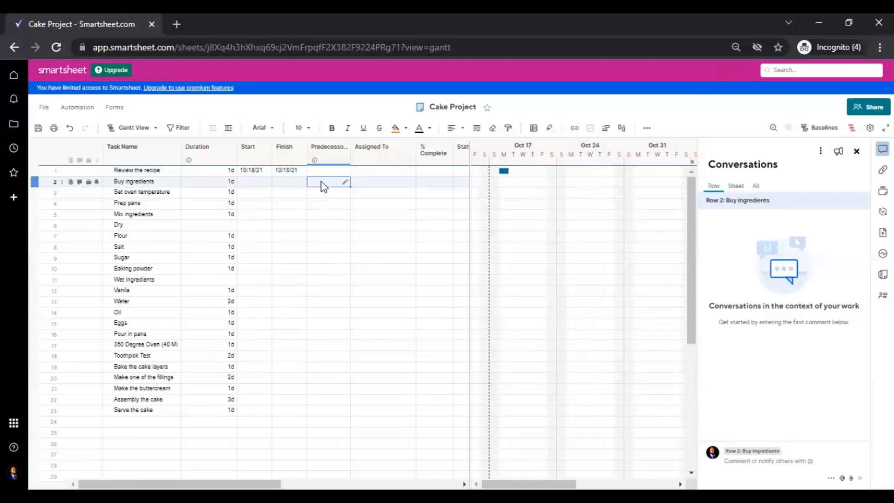
text(1)
key(Return)
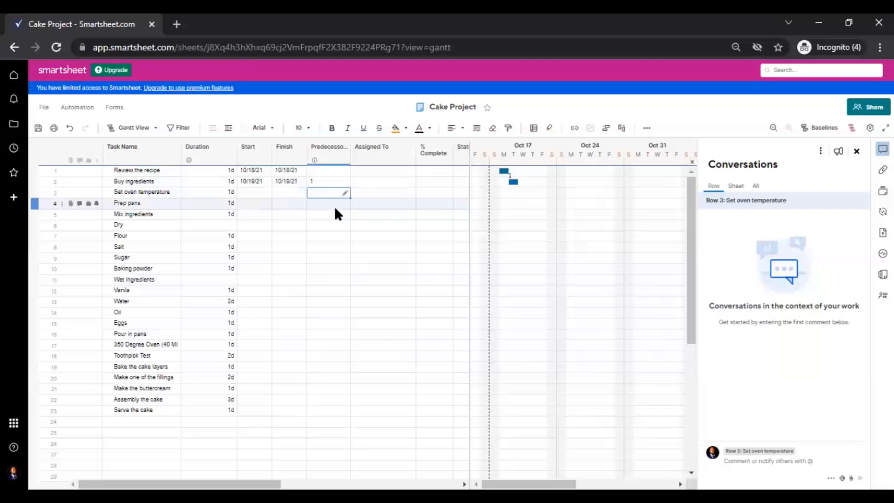
text(2)
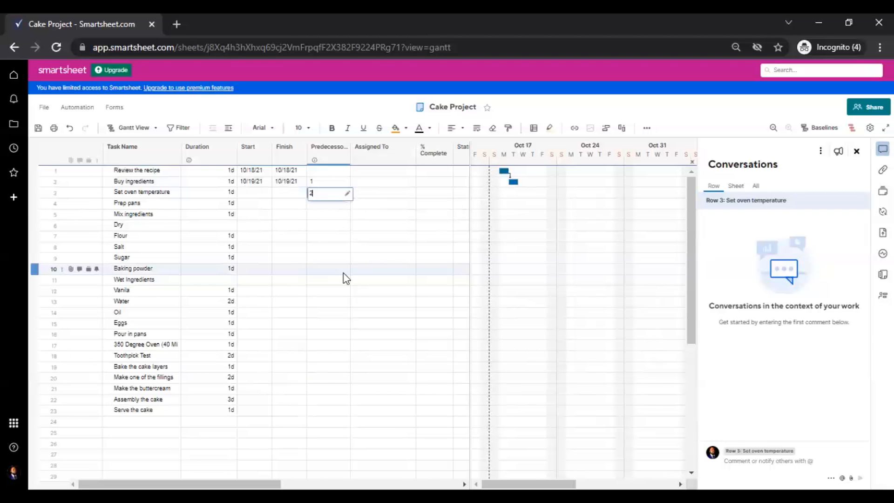
key(Return)
text(3)
key(Return)
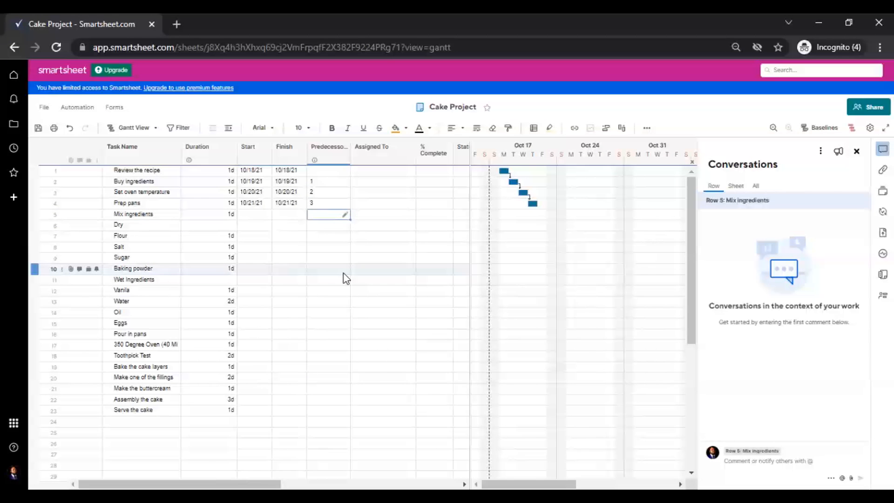
text(4)
key(Return)
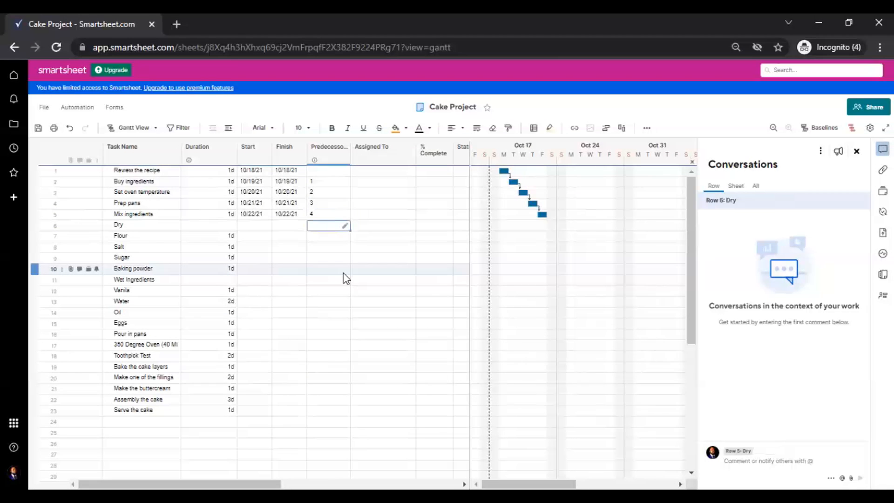
Enter predecessors 5 for Dry and 6 for Flour, and start-to-start predecessors 7SS for Salt and 8SS for Sugar.
text(5)
key(Return)
text(6)
key(Return)
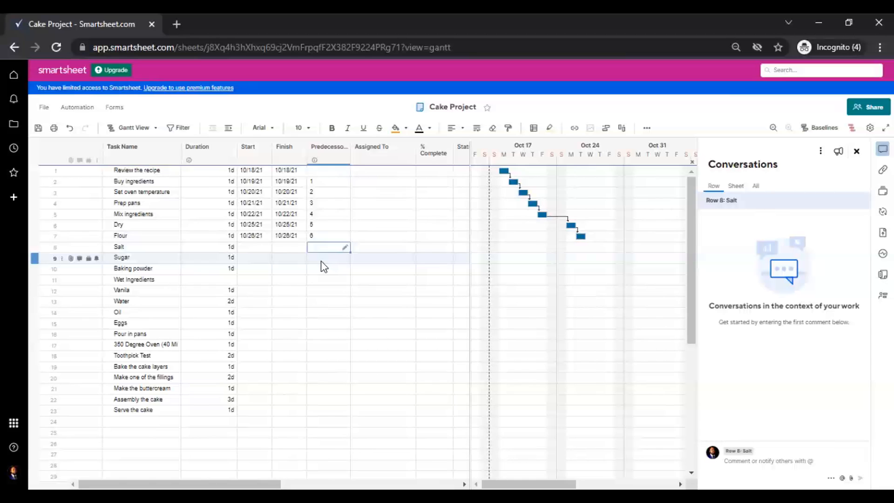
text(7ss)
click(322, 260)
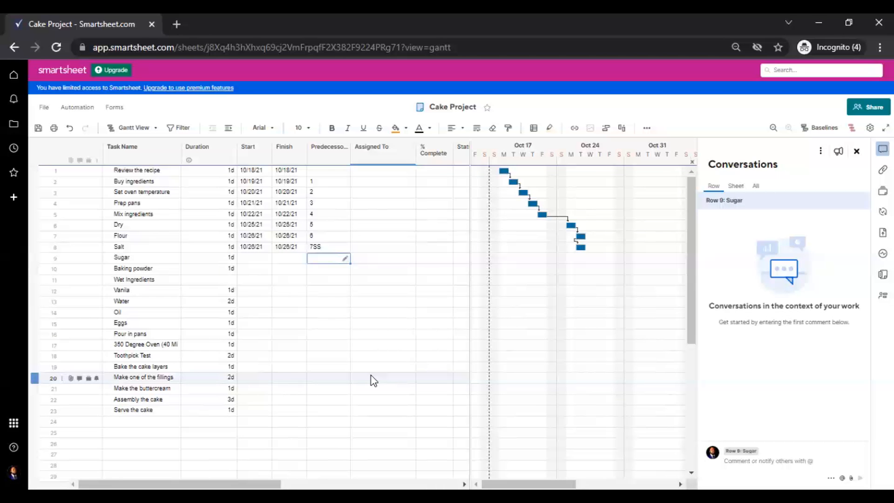
text(8SS)
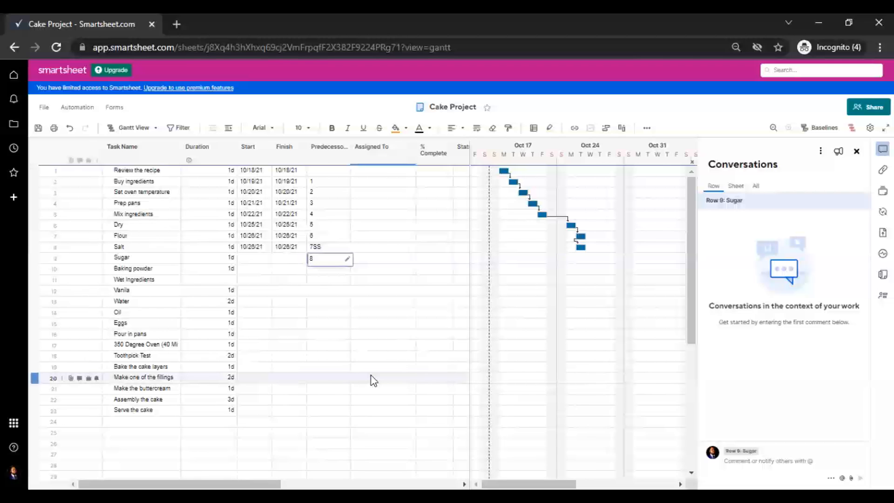
key(Return)
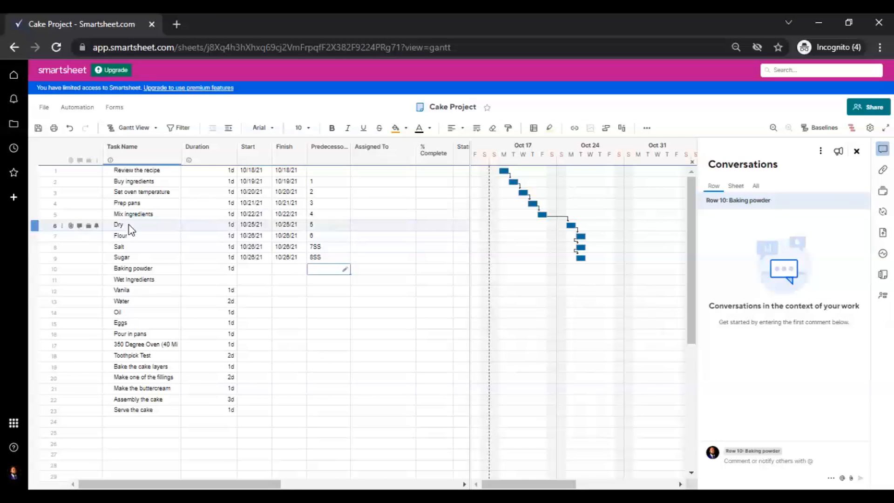
Indent the rows Dry through Baking powder as sub-items of Mix ingredients.
drag(129, 225, 130, 267)
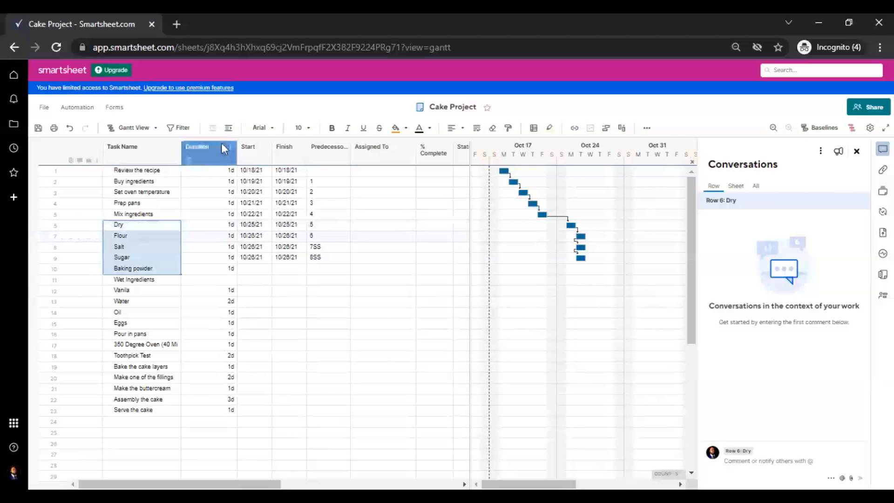
click(229, 126)
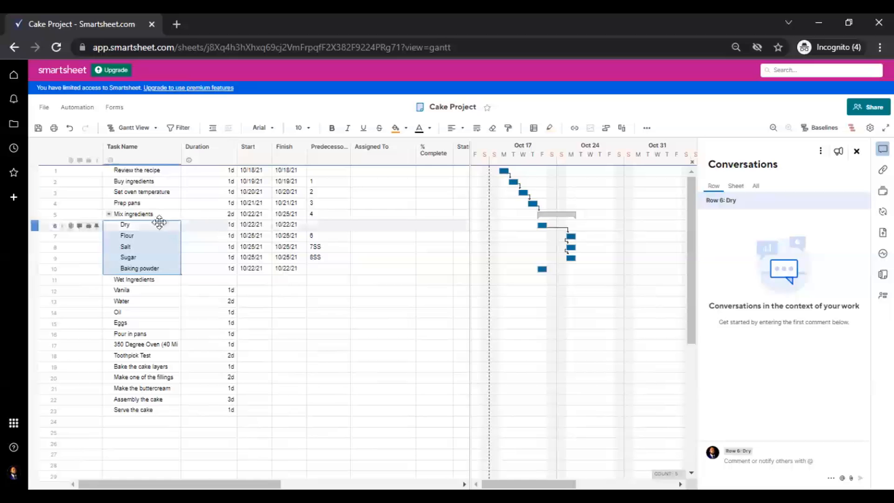
click(153, 214)
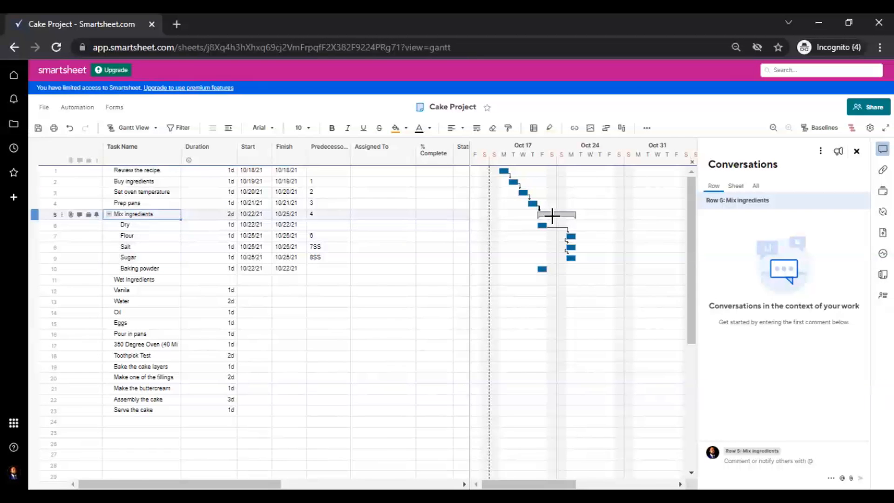
Clear the predecessor of the Mix ingredients parent row and set the Dry row's predecessor to 4.
click(319, 217)
key(Delete)
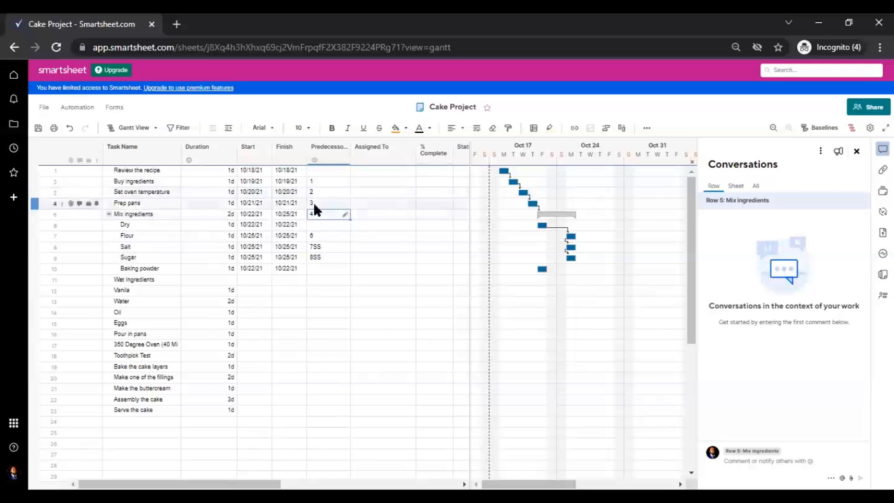
key(ctrl+z)
click(318, 226)
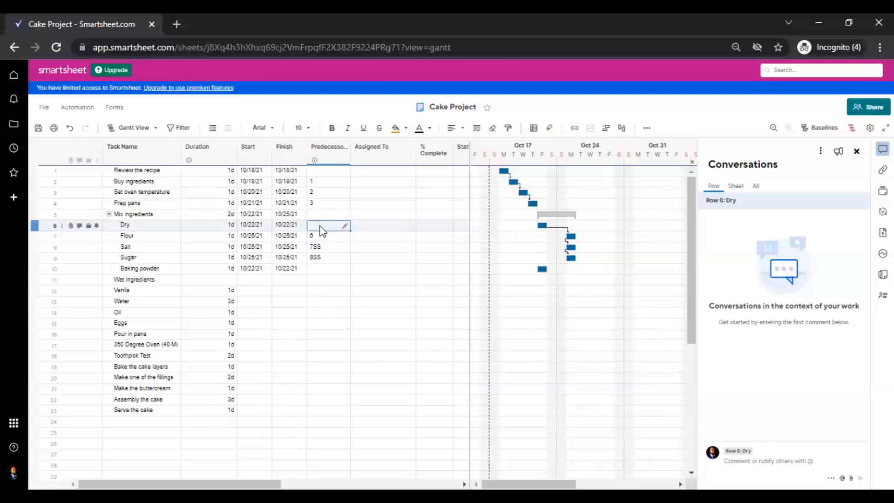
text(4)
key(Return)
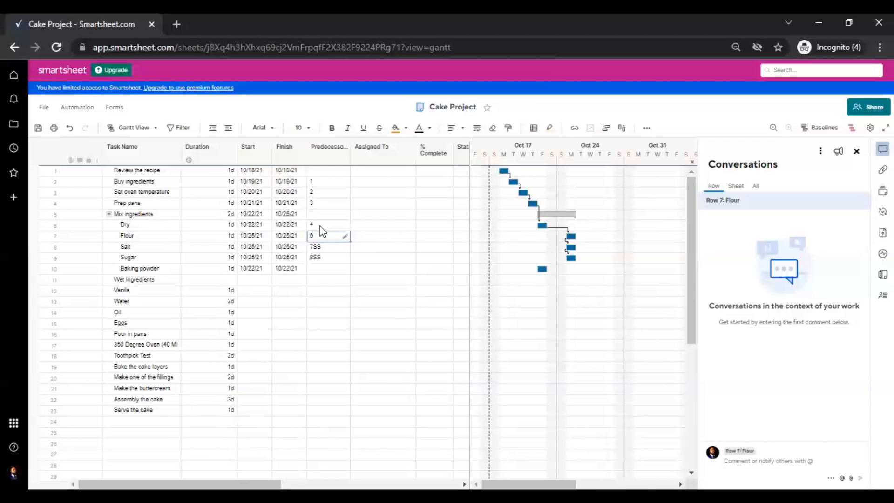
Set the predecessor of the Baking powder row to 9.
click(322, 269)
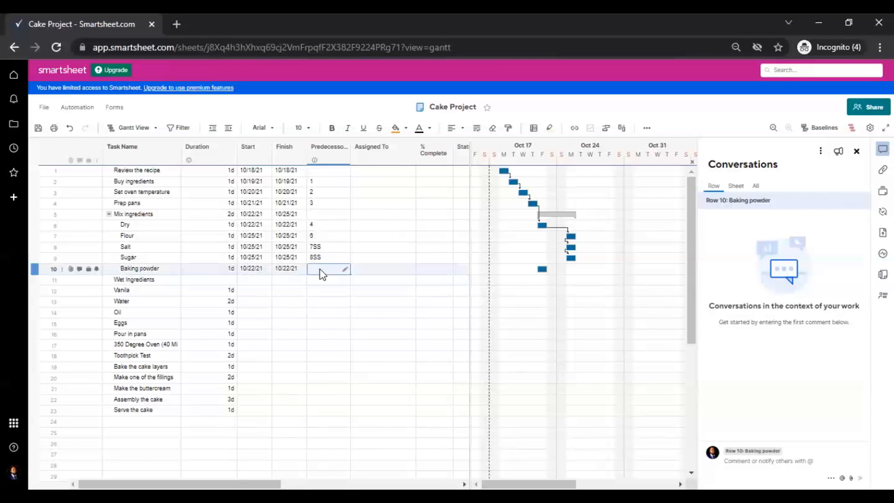
text(9)
key(Return)
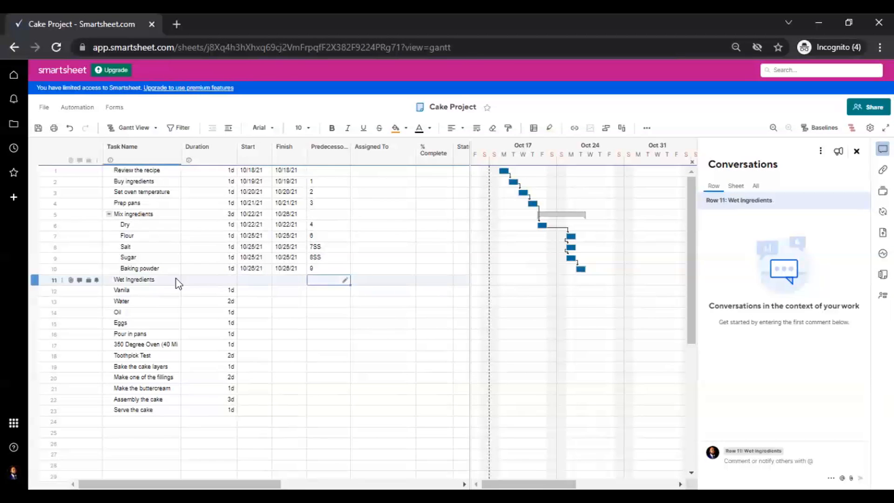
Indent the rows Vanila through Eggs as sub-items of Wet Ingredients.
click(150, 282)
drag(135, 293, 132, 330)
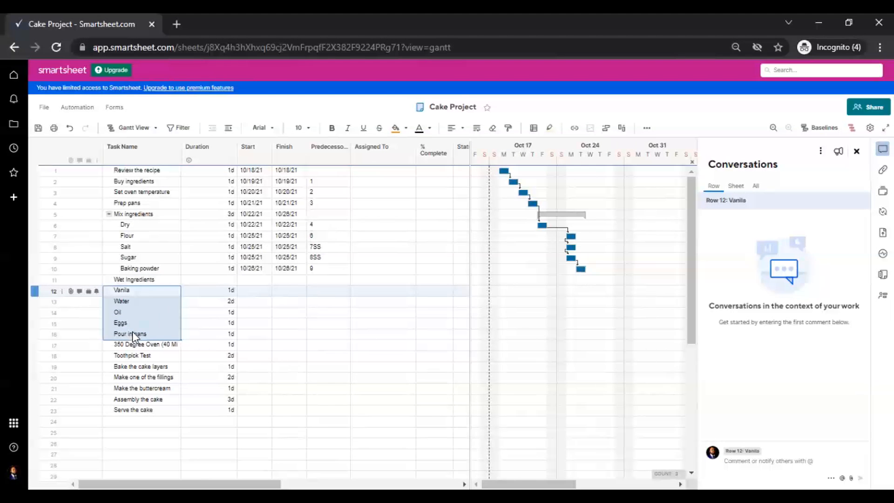
drag(133, 331, 136, 320)
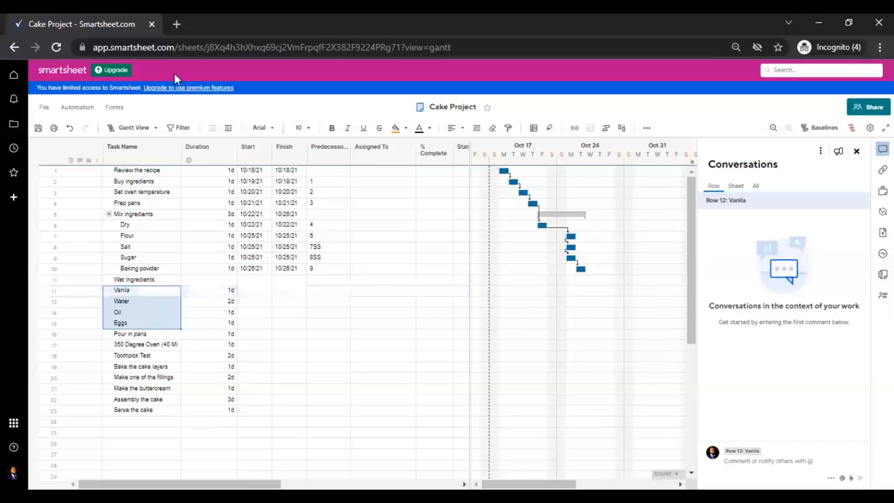
click(228, 129)
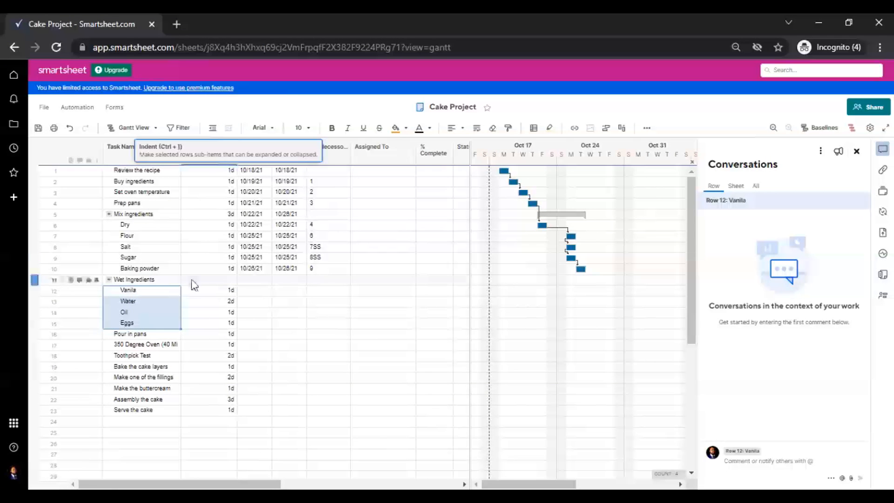
click(154, 282)
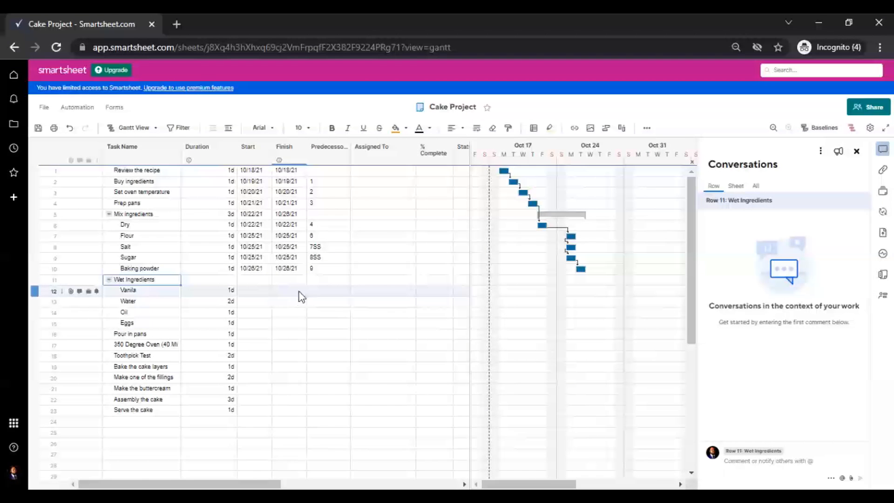
Set the predecessor of the Vanila row to 10.
click(320, 293)
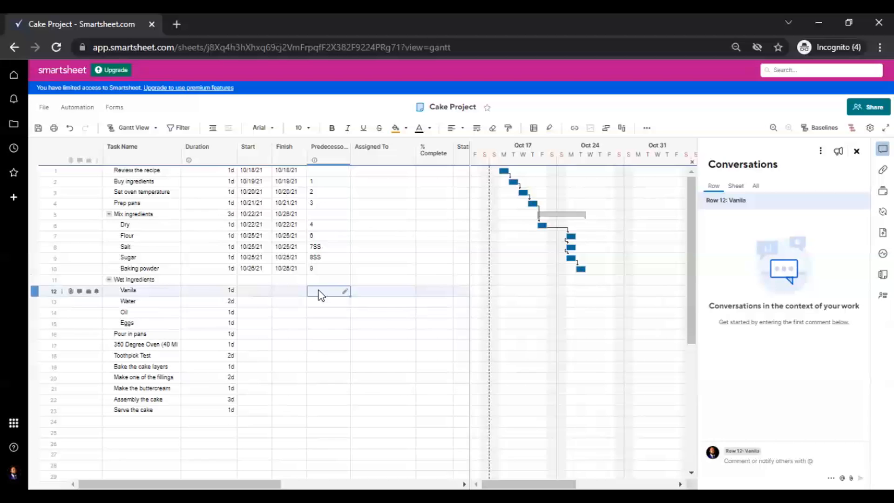
text(10)
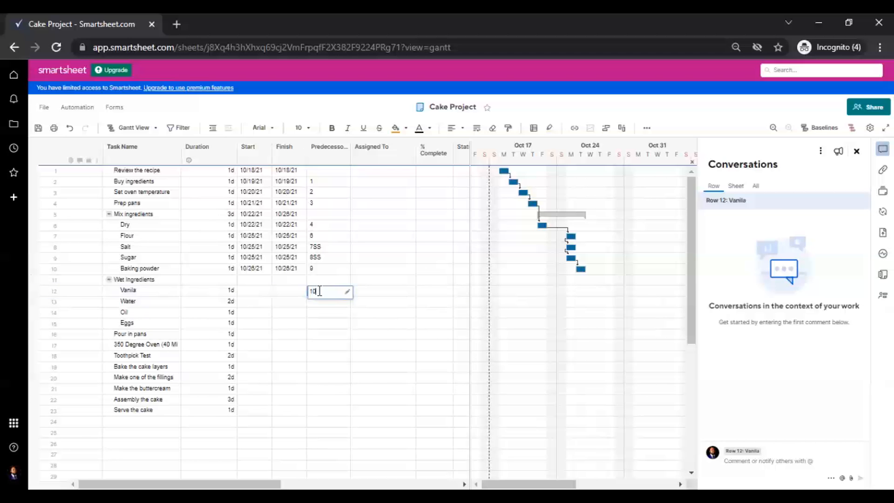
key(Return)
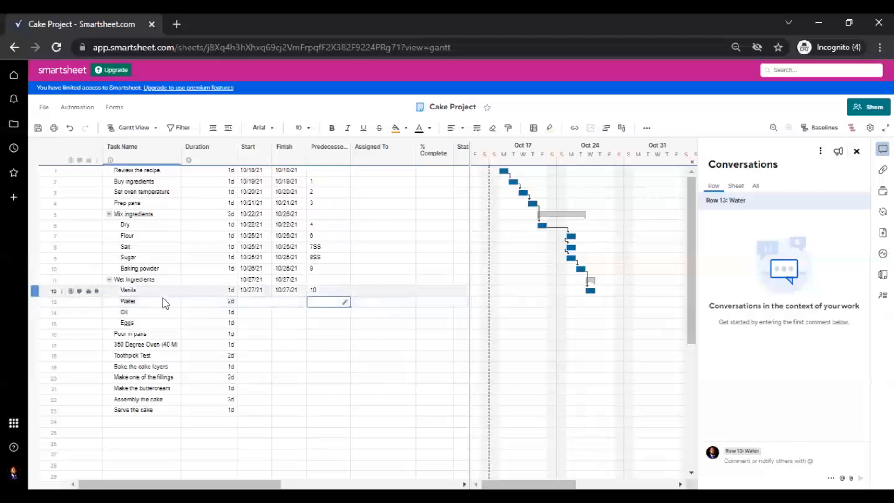
Try 11 as the predecessor of the Water row and undo the entry.
text(11)
key(Return)
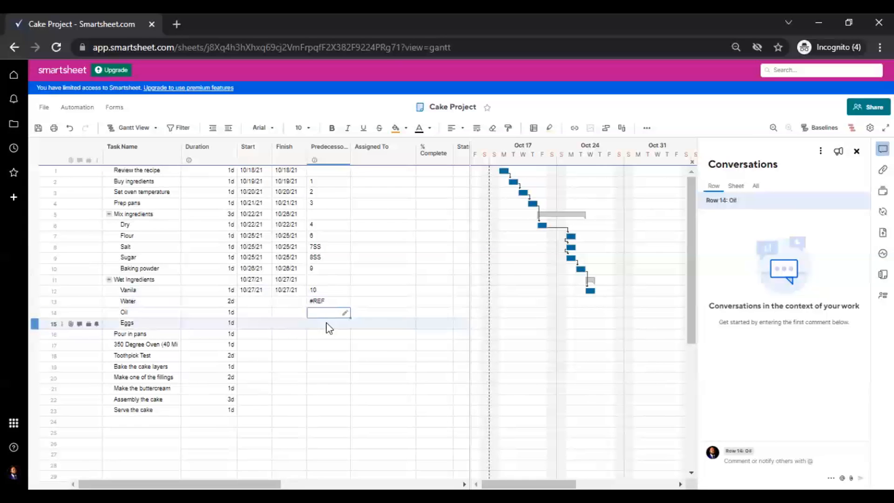
key(ctrl+z)
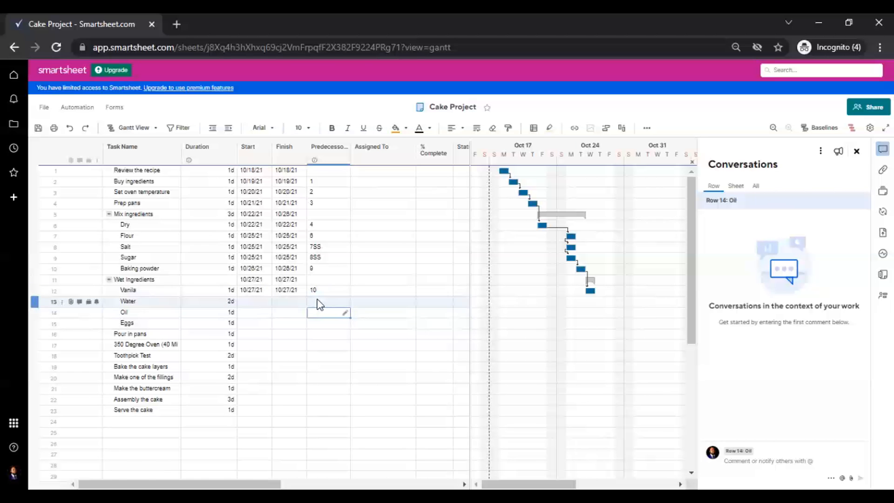
Set the predecessors of the Water, Oil and Eggs rows to 12, 13 and 14 respectively.
click(320, 302)
key(ctrl+y)
key(ctrl+z)
text(12)
key(Return)
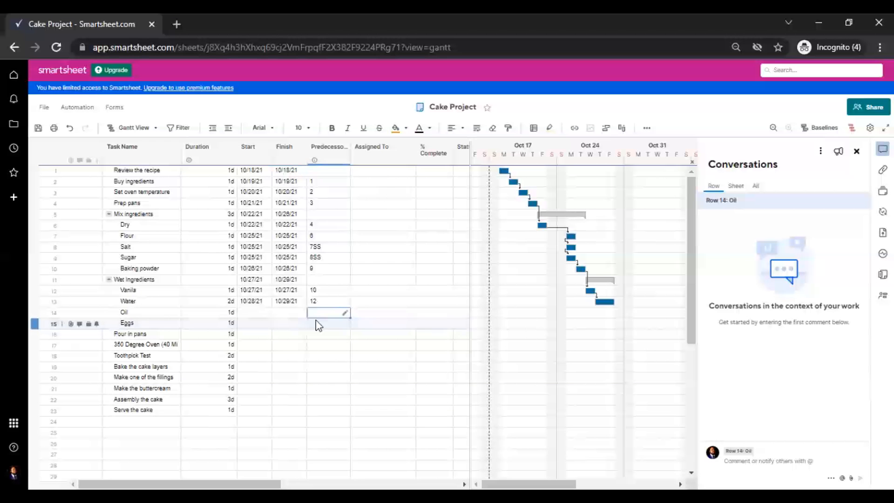
text(13)
key(Return)
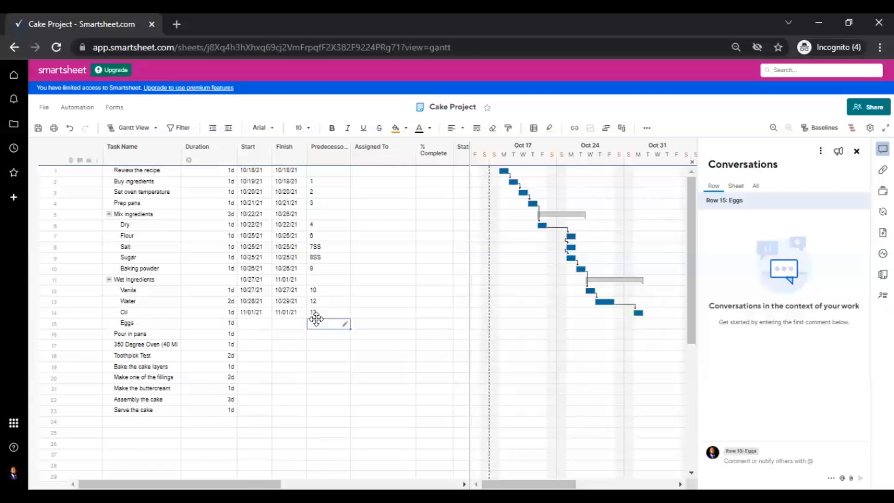
text(14)
key(Return)
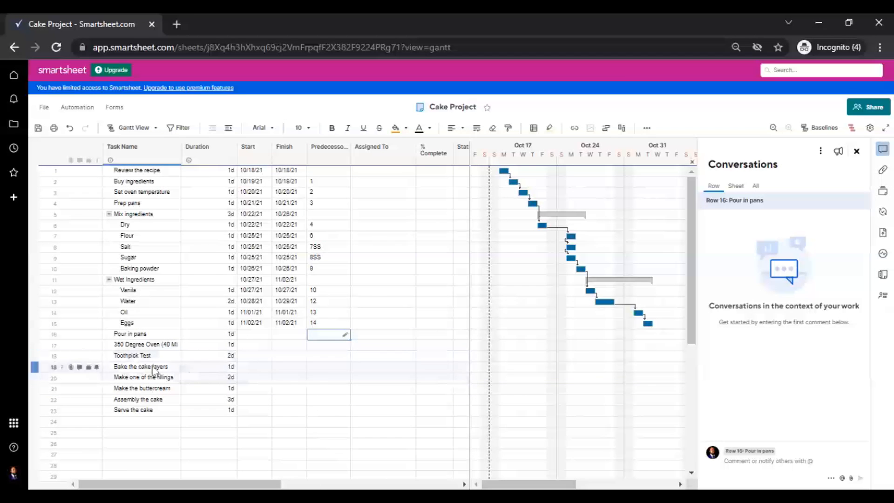
Set the predecessor of the Pour in pans row to 15 and of the 350 Degree Oven row to 16.
text(15)
key(Return)
text(16)
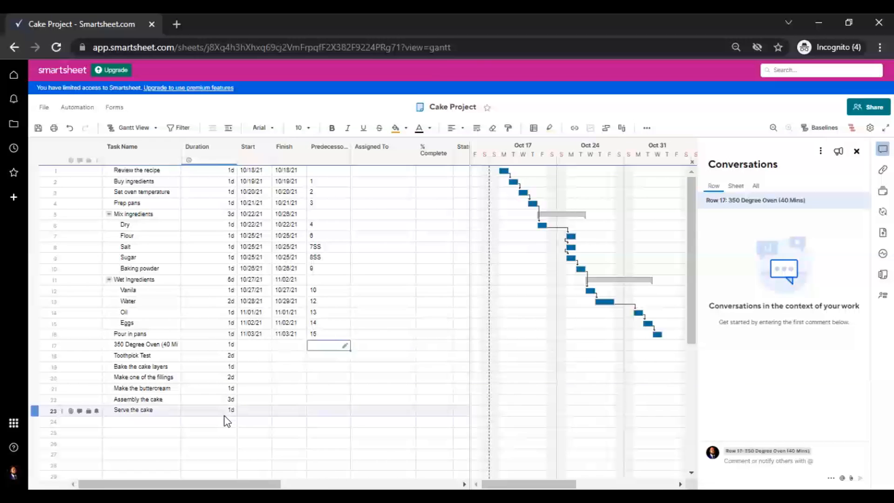
key(Return)
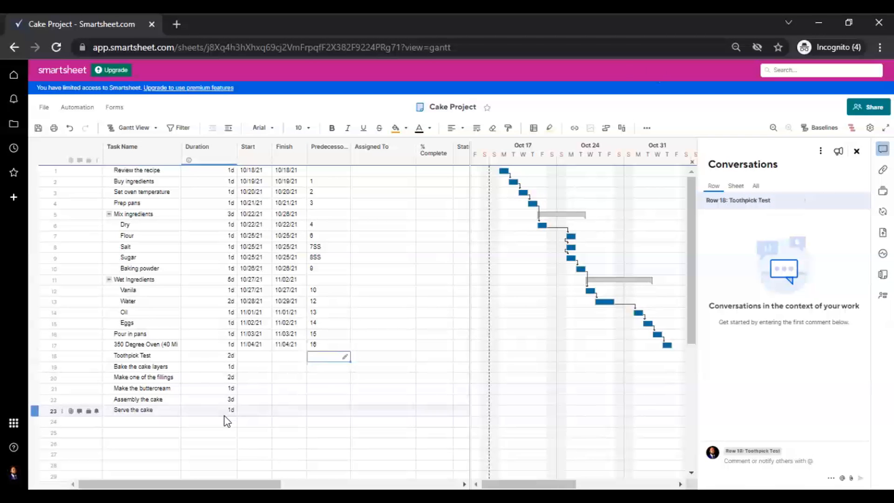
Extend the predecessor series from Pour in pans and 350 Degree Oven down through Serve the cake, filling in 17 to 22.
key(ctrl+z)
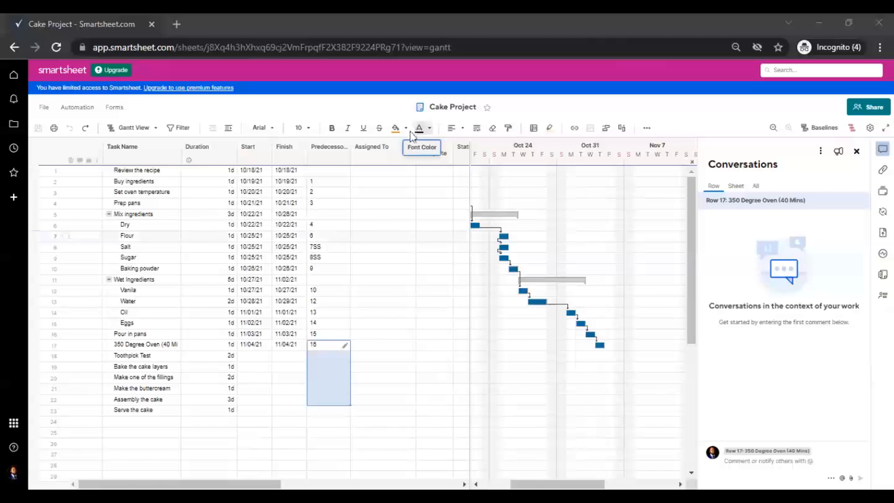
click(323, 335)
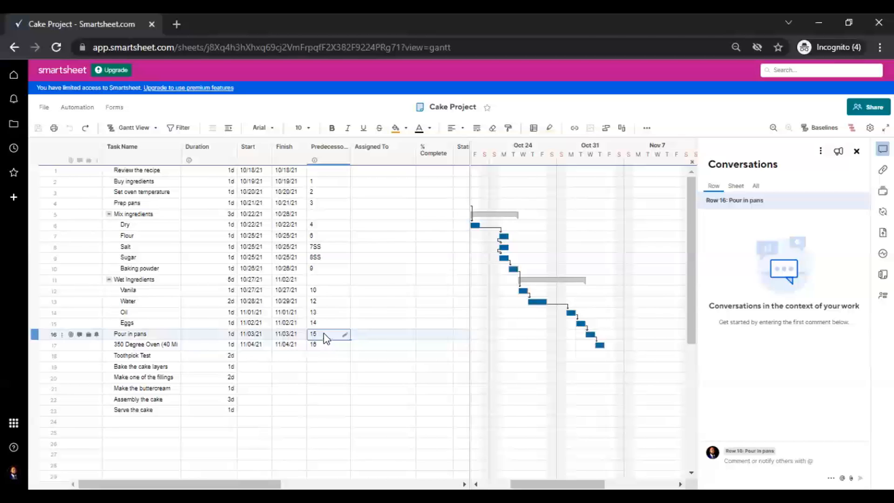
drag(324, 334, 323, 343)
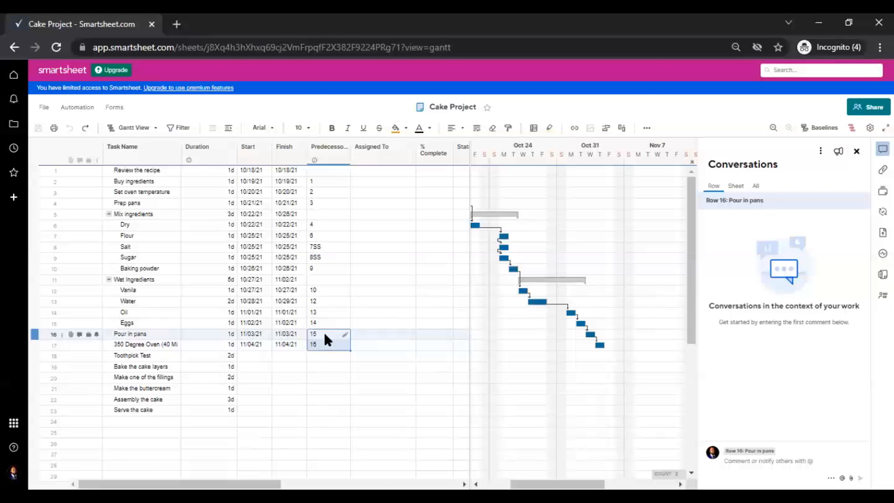
click(353, 347)
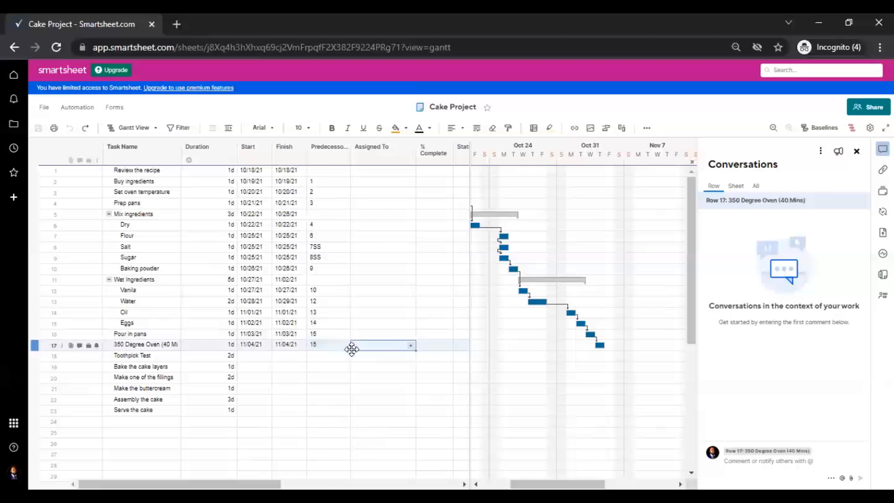
drag(333, 337, 344, 345)
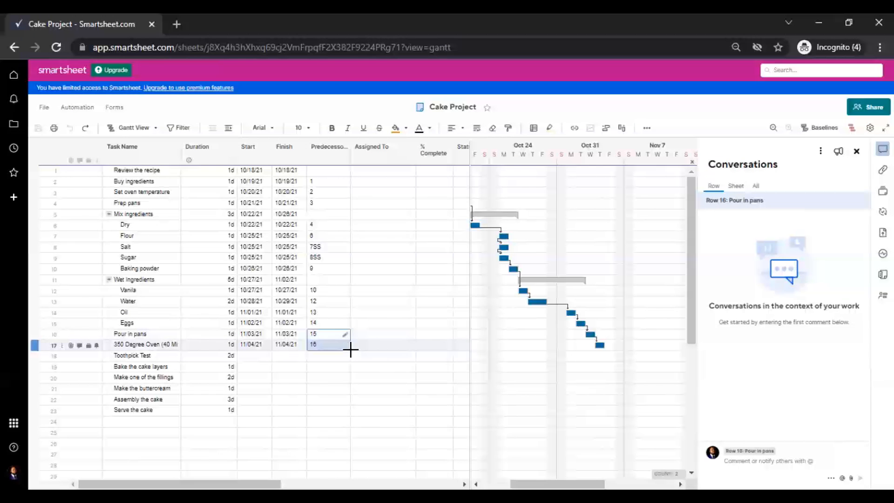
drag(351, 349, 350, 412)
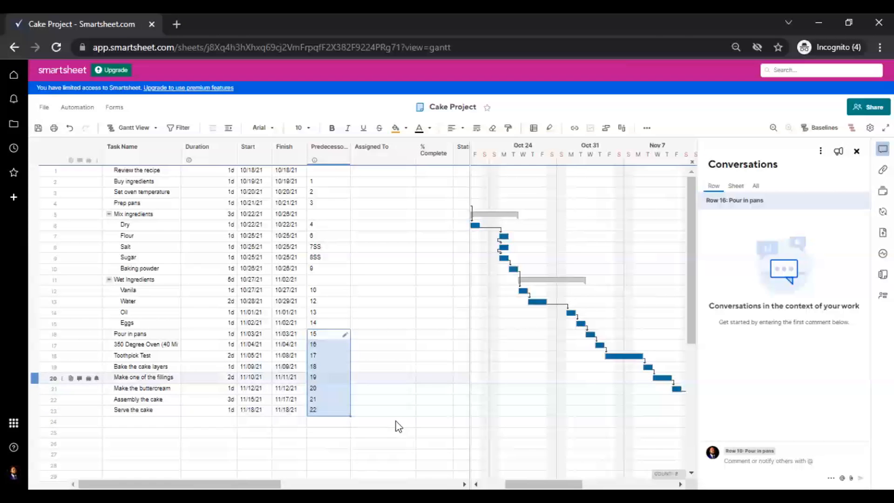
Change the predecessor of the Pour in pans row to the start-to-start link 15SS.
drag(544, 485, 563, 485)
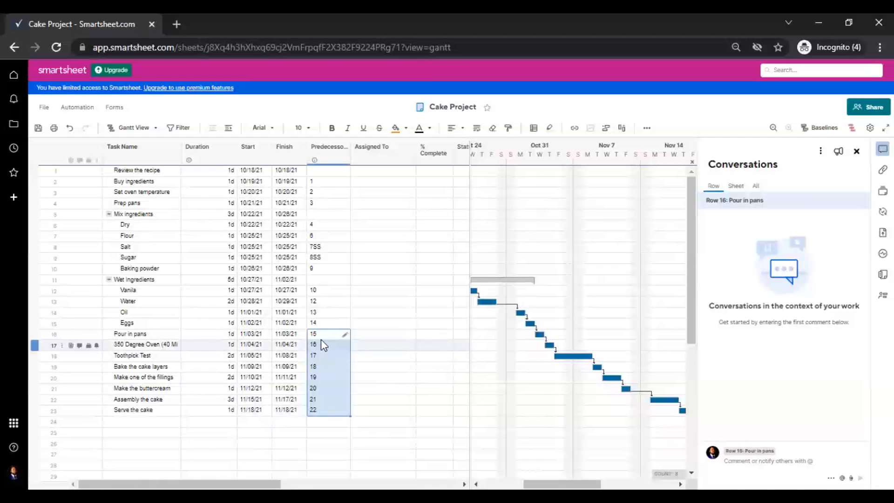
click(321, 336)
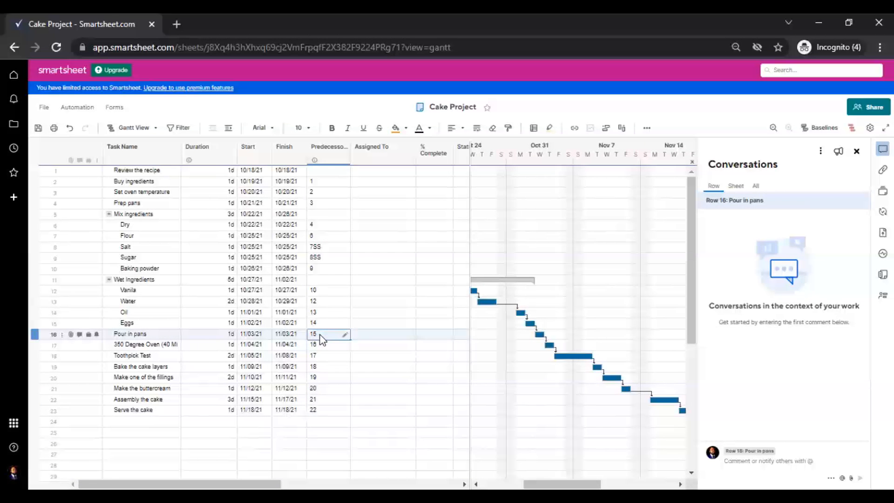
click(321, 335)
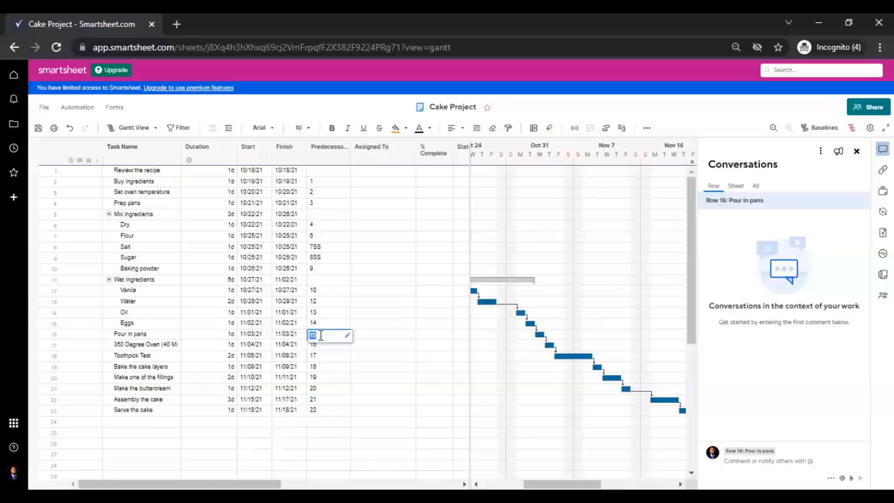
key(Return)
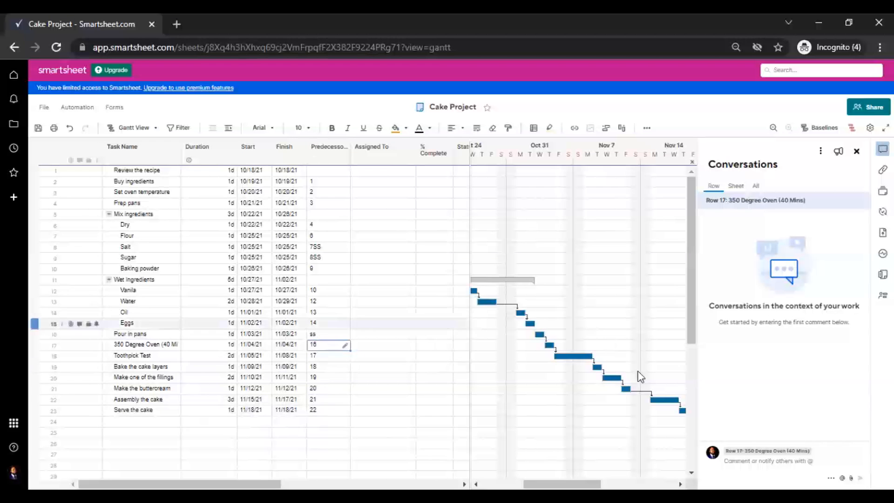
click(317, 334)
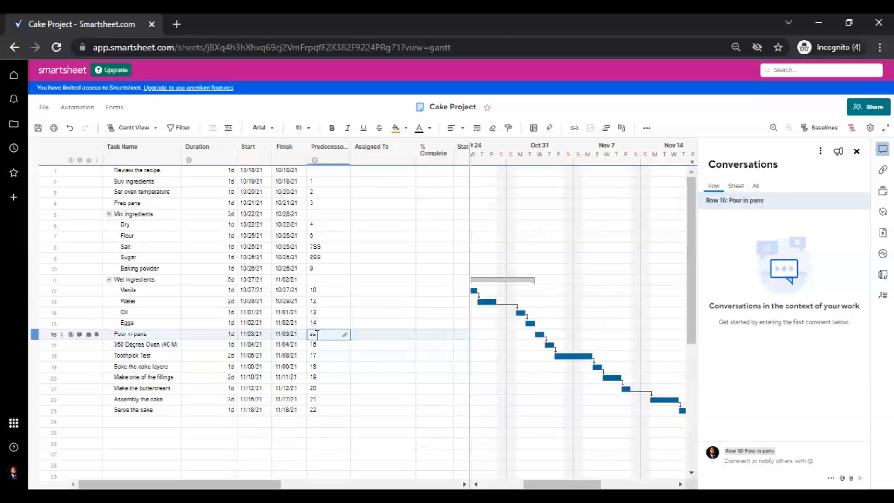
text(15)
key(BackSpace)
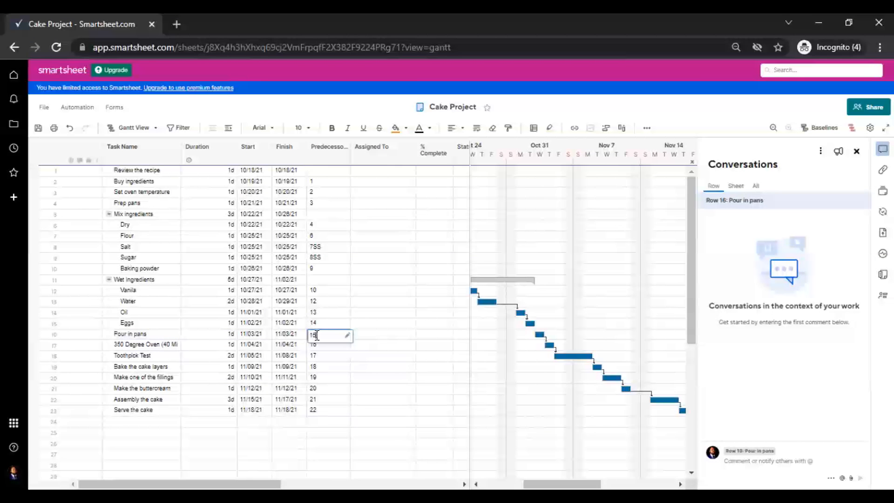
text(SS)
key(Return)
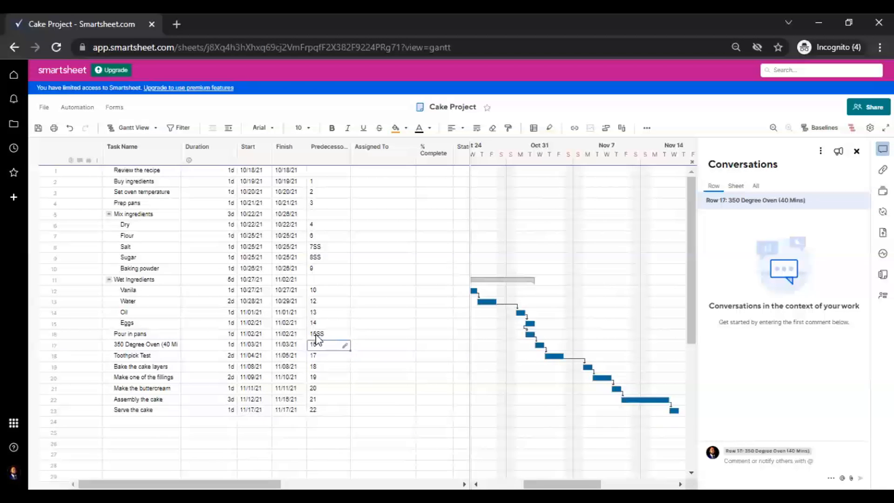
Change the predecessor of the Bake the cake layers row to the finish-to-finish link 18FF.
click(330, 366)
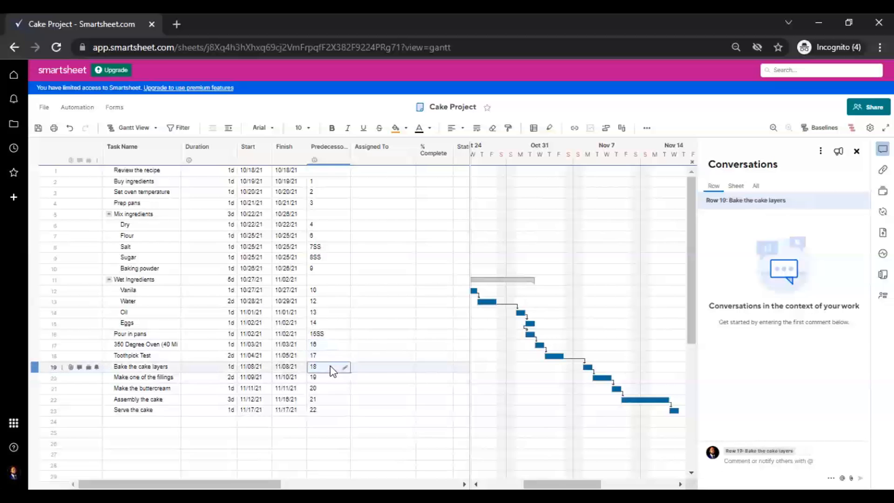
click(333, 370)
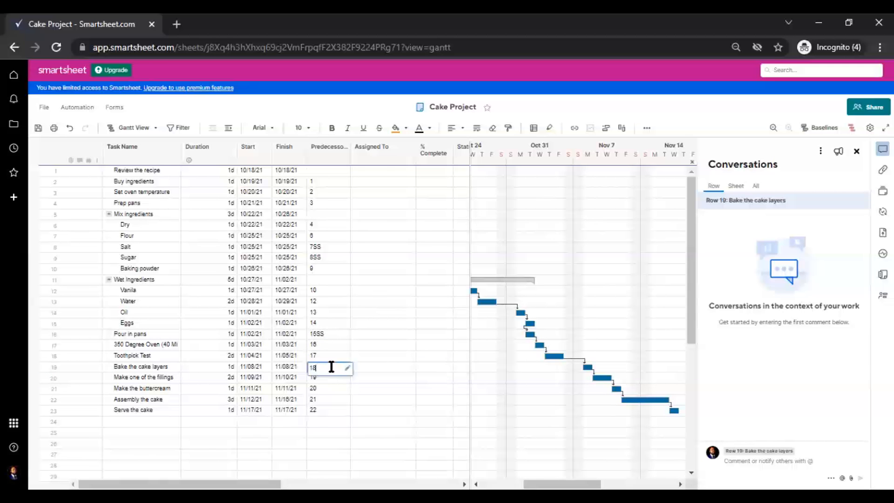
text(S)
text(ff)
key(Return)
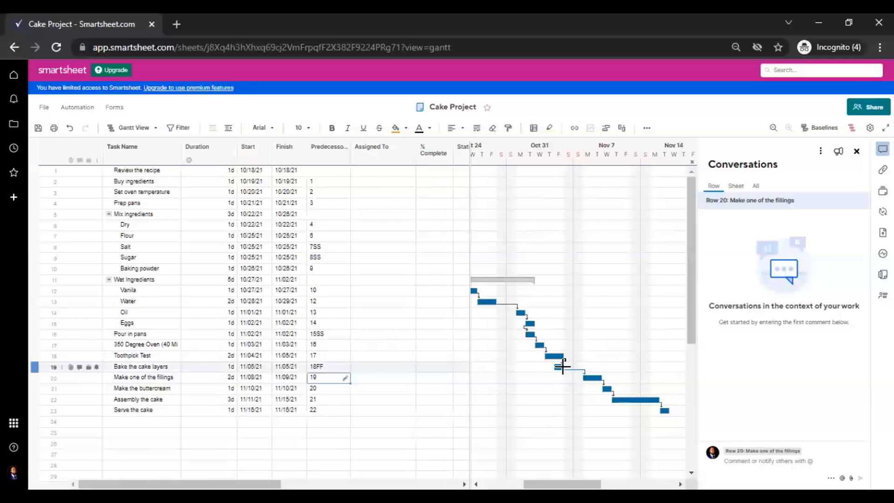
Widen the Gantt chart area by narrowing the Conversations pane, and bring the start of the timeline into view.
mouse_move(562, 484)
mouse_down()
mouse_move(525, 484)
mouse_move(548, 484)
mouse_up()
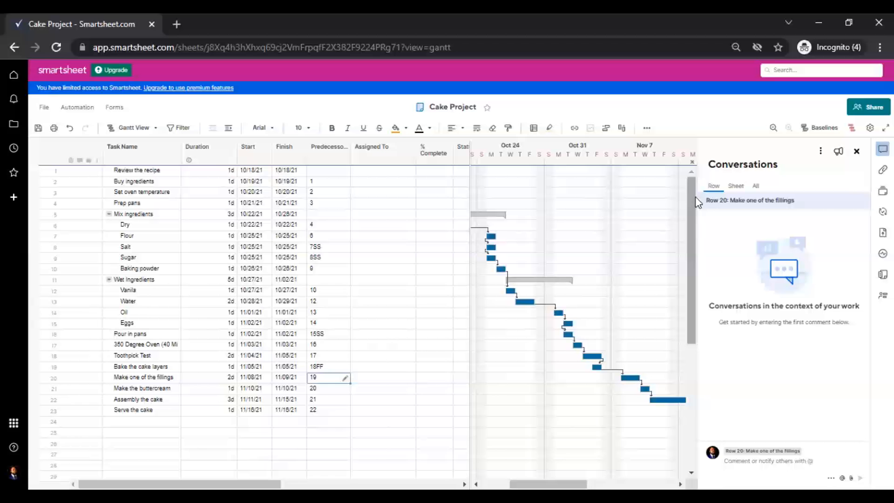
drag(697, 196, 801, 205)
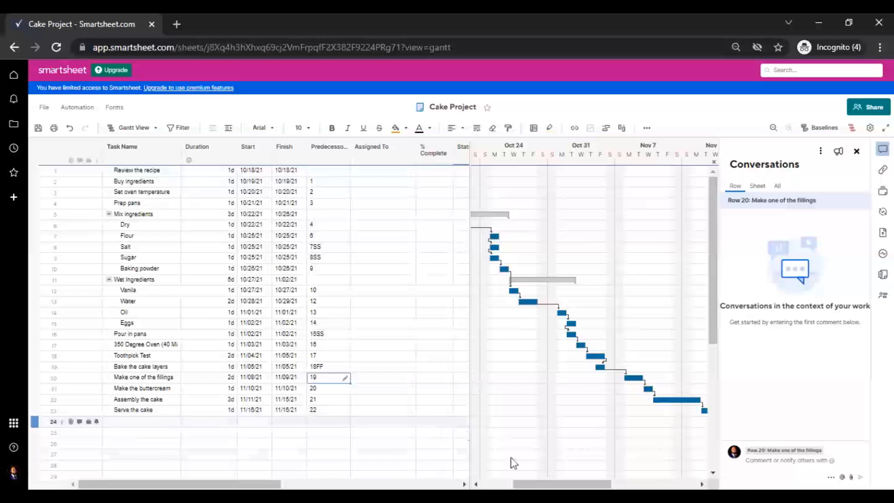
drag(562, 484, 530, 485)
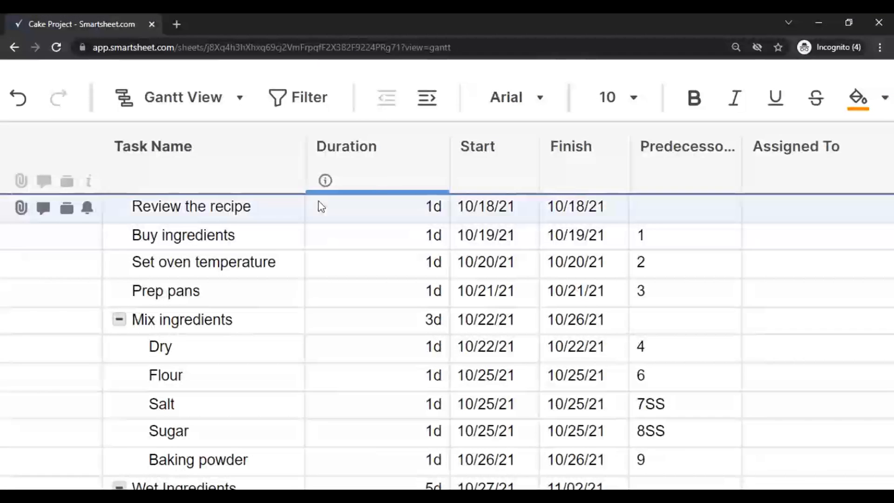
Examine the start date of the Review the recipe row, opening its date picker and closing it without choosing a date.
mouse_move(501, 211)
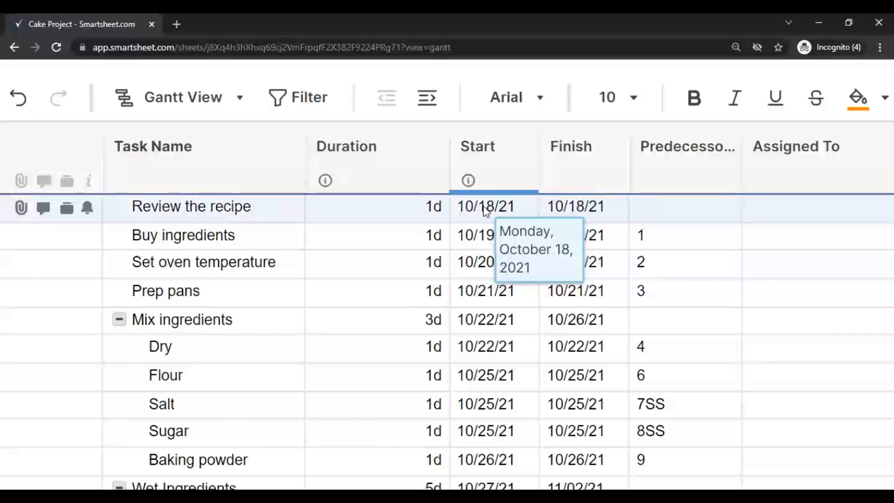
click(486, 210)
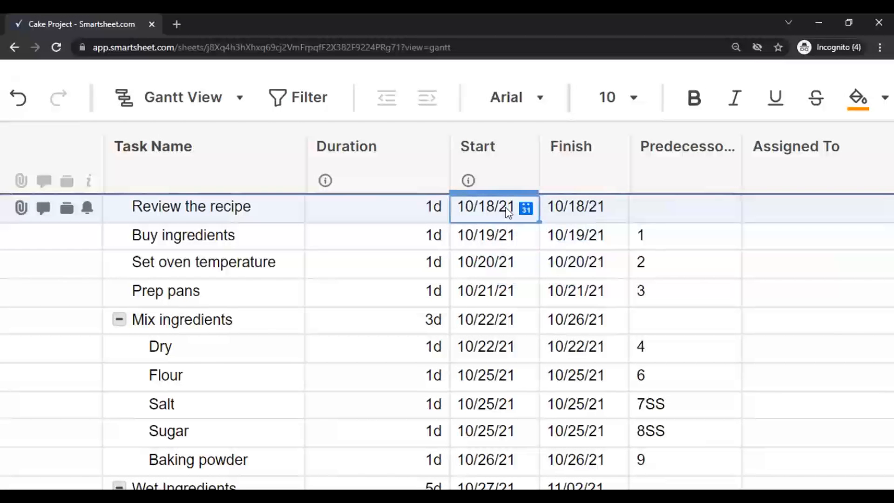
click(525, 210)
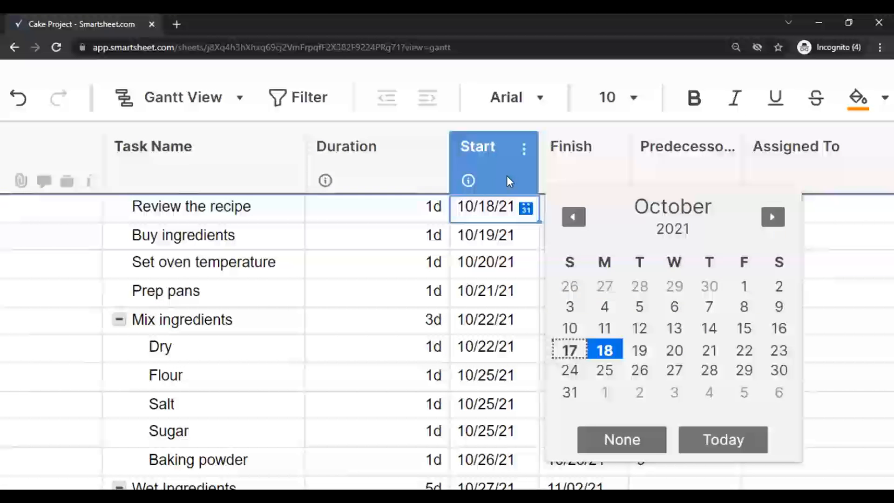
click(381, 170)
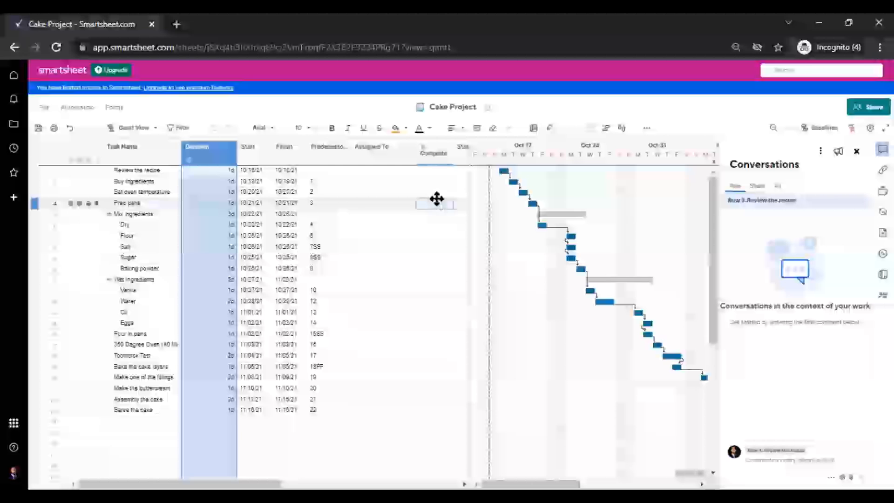
click(434, 204)
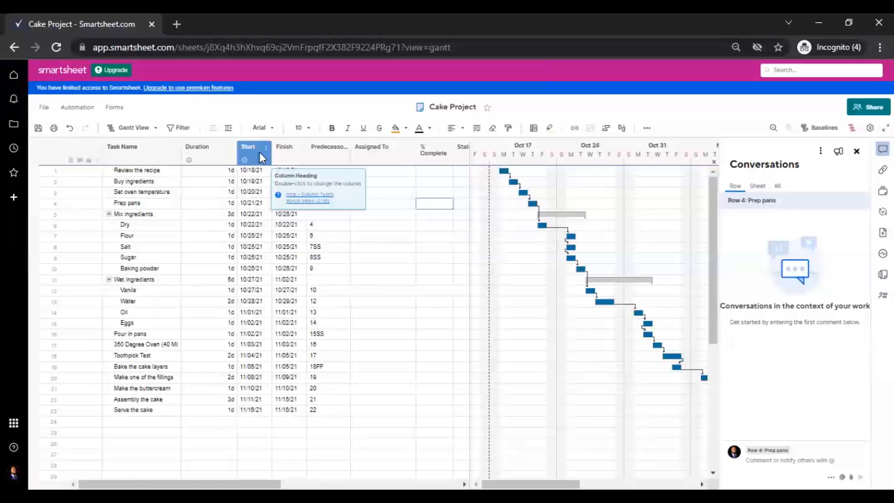
click(262, 170)
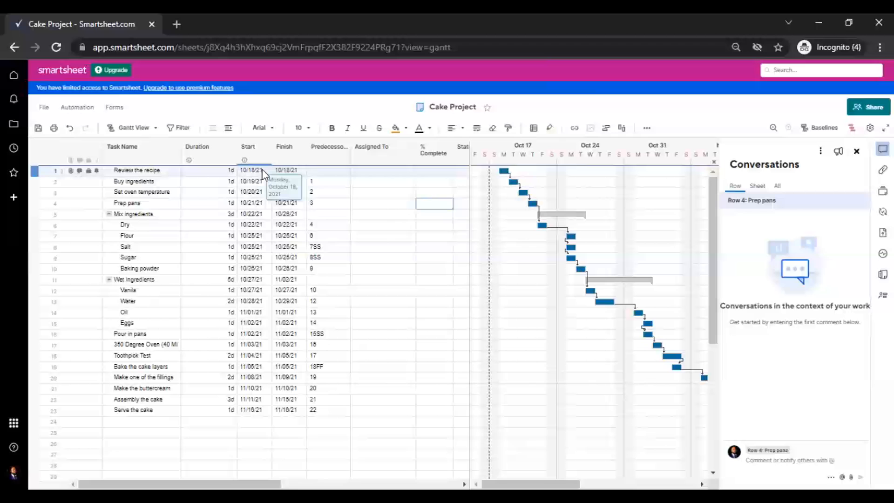
Set the start date of the Review the recipe row to February 1, 2022.
click(261, 169)
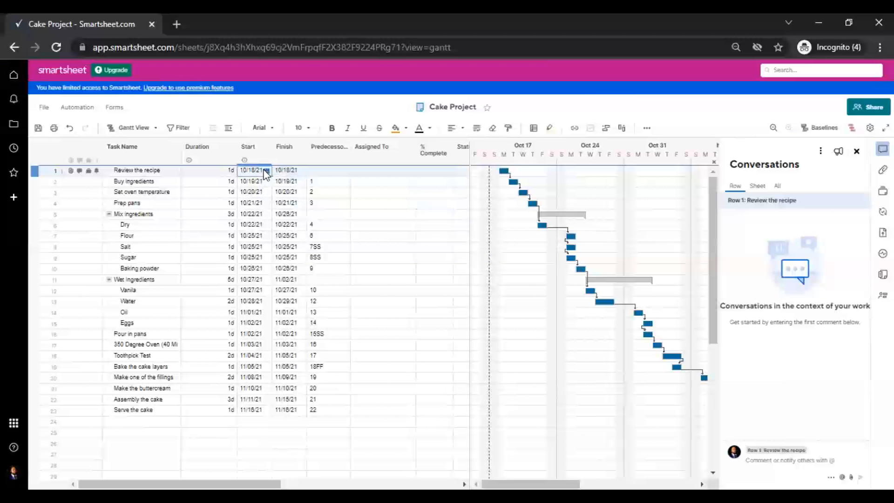
click(267, 171)
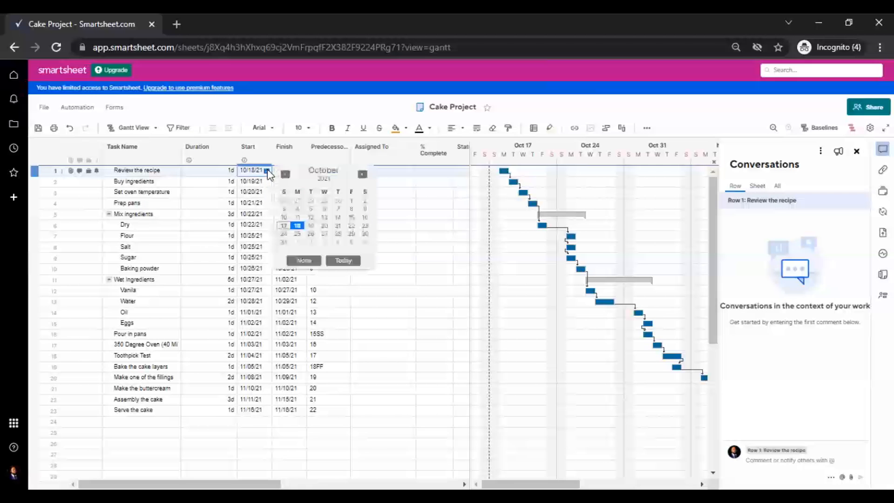
click(362, 174)
click(362, 174)
click(362, 175)
click(363, 174)
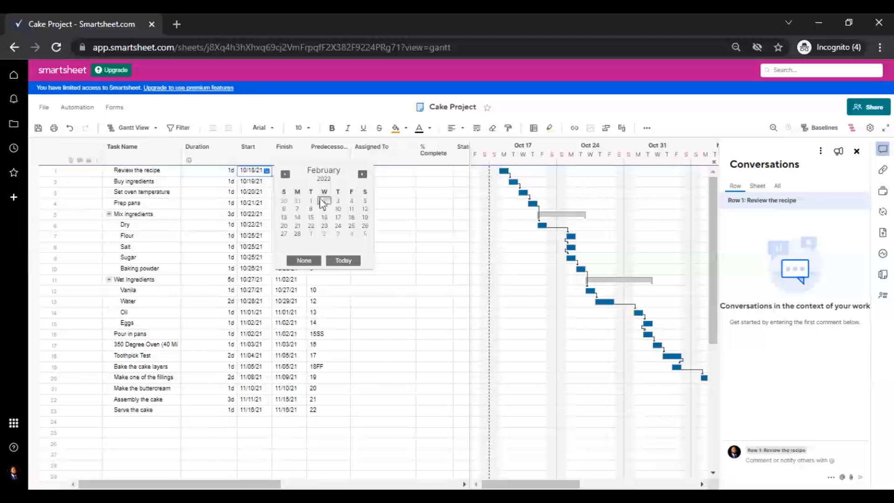
click(311, 200)
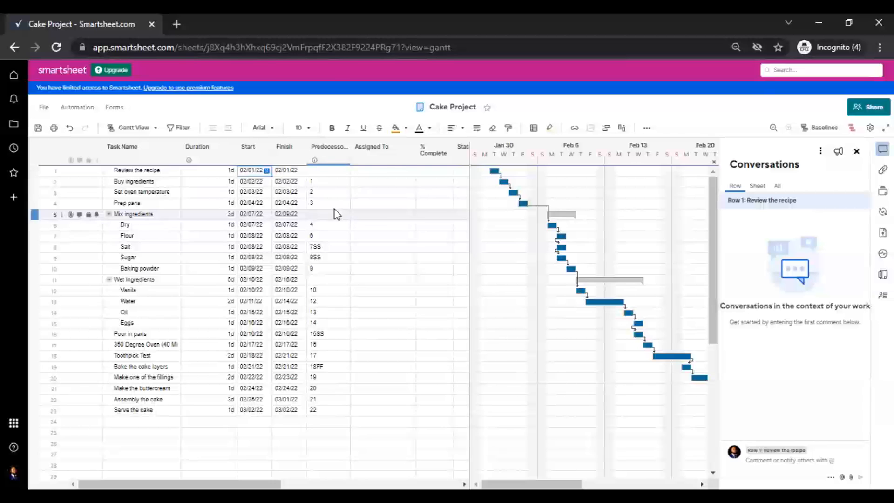
Move the divider between the grid and the Gantt chart so the columns through Status are fully shown.
drag(471, 176, 415, 173)
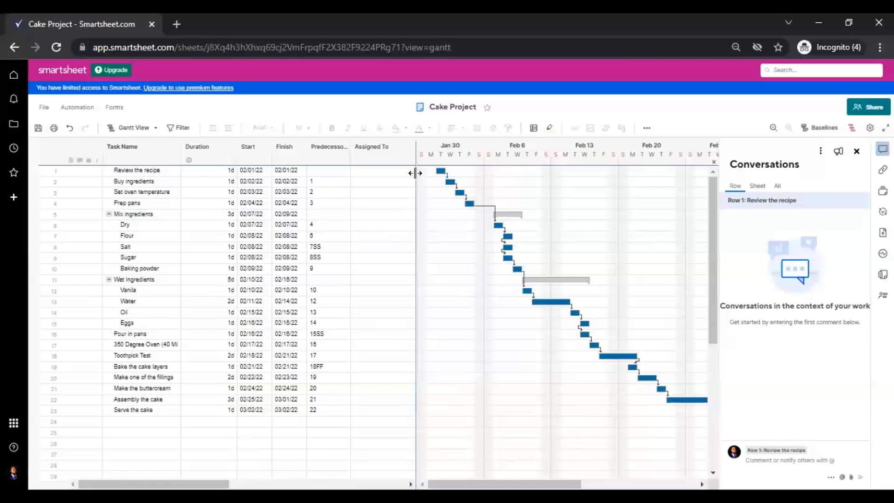
click(405, 160)
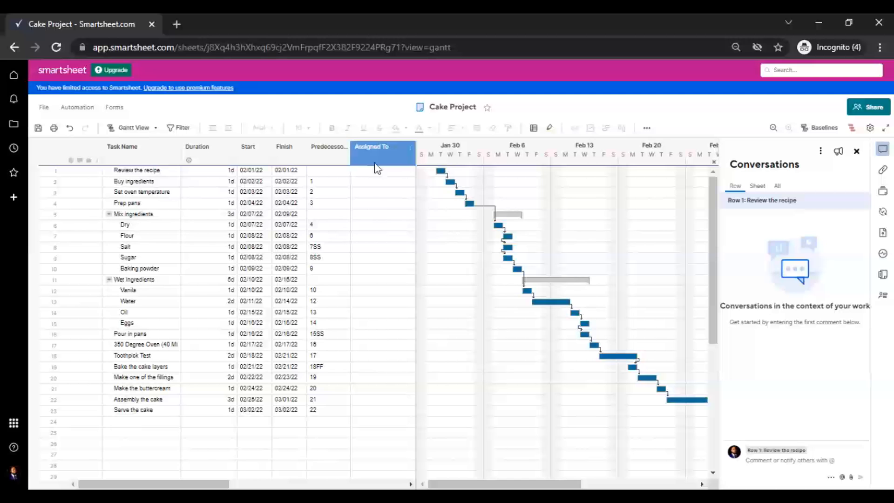
drag(415, 156, 495, 164)
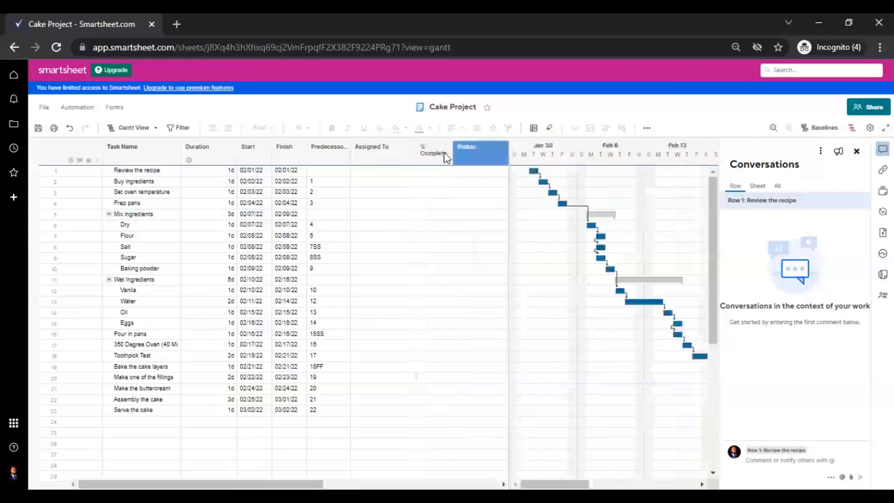
Assign the Review the recipe row to a team member and enable notifications for assigned rows.
click(383, 171)
click(383, 170)
click(410, 171)
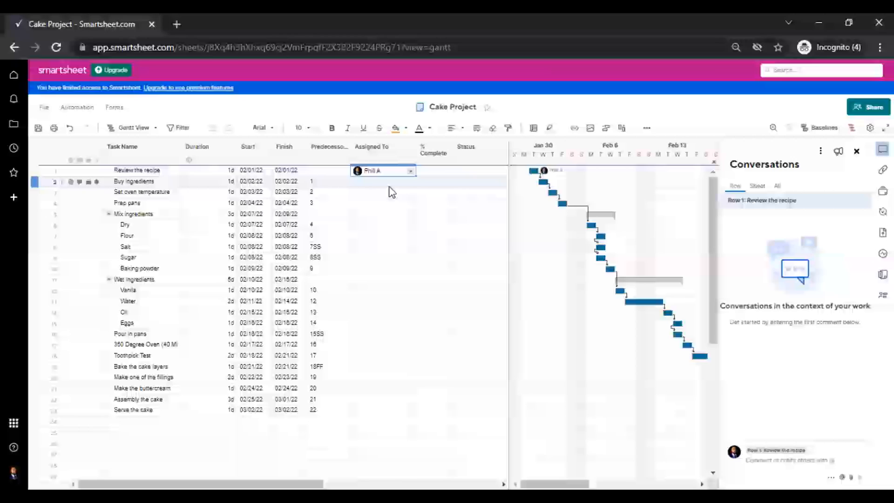
click(390, 190)
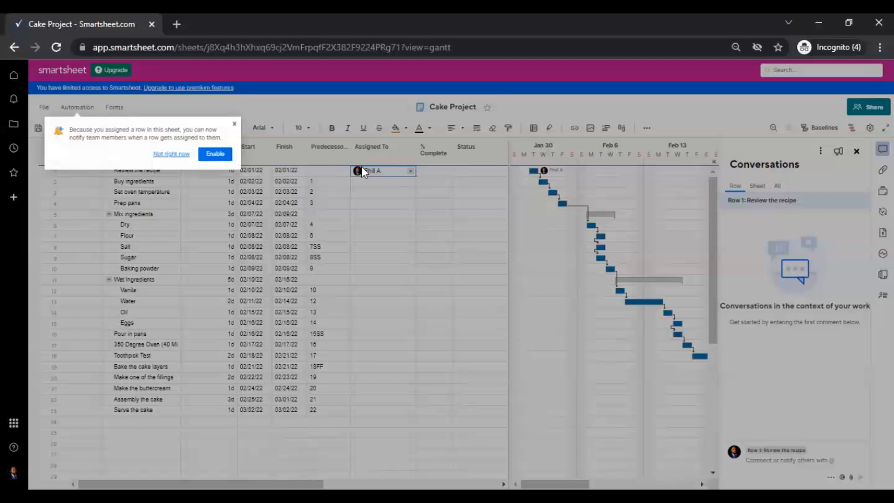
click(216, 155)
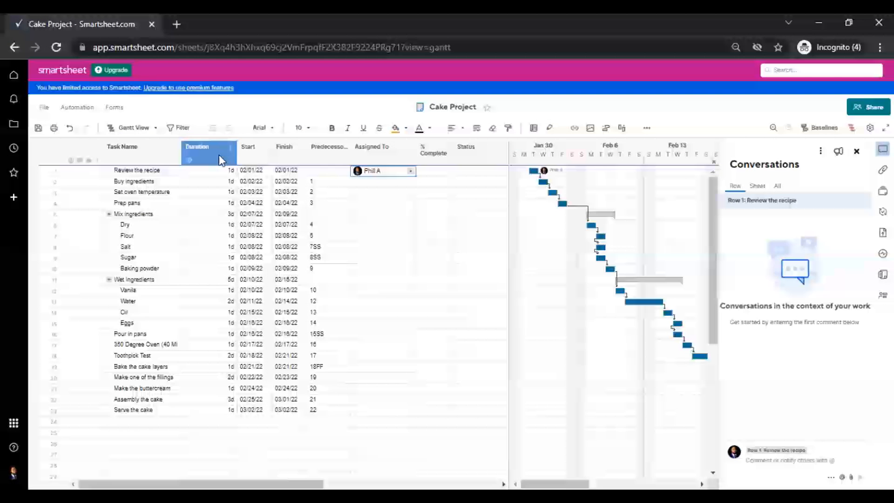
Save a reminder for the Review the recipe row dated Wednesday 10/20/21 with the message "Remember to do the task".
click(402, 169)
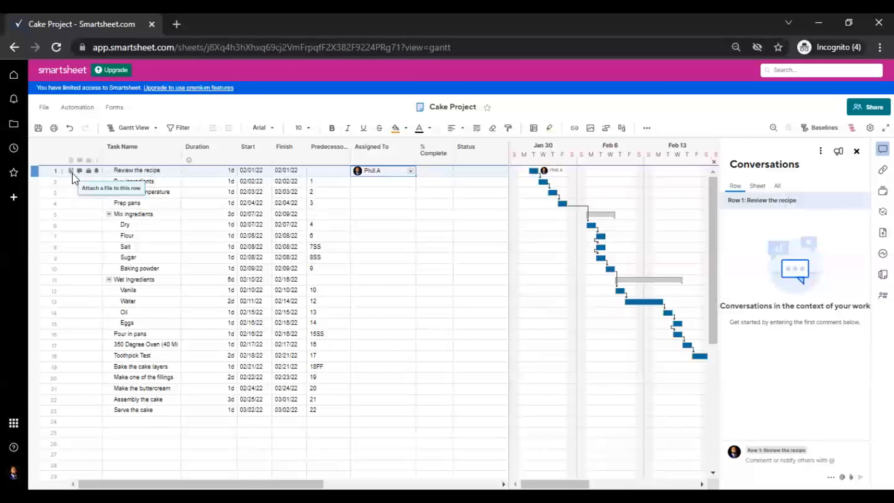
click(97, 171)
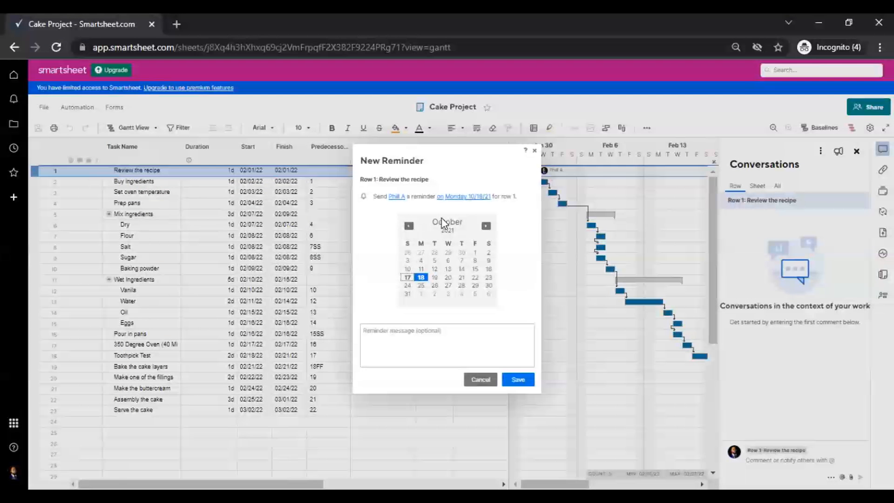
click(448, 278)
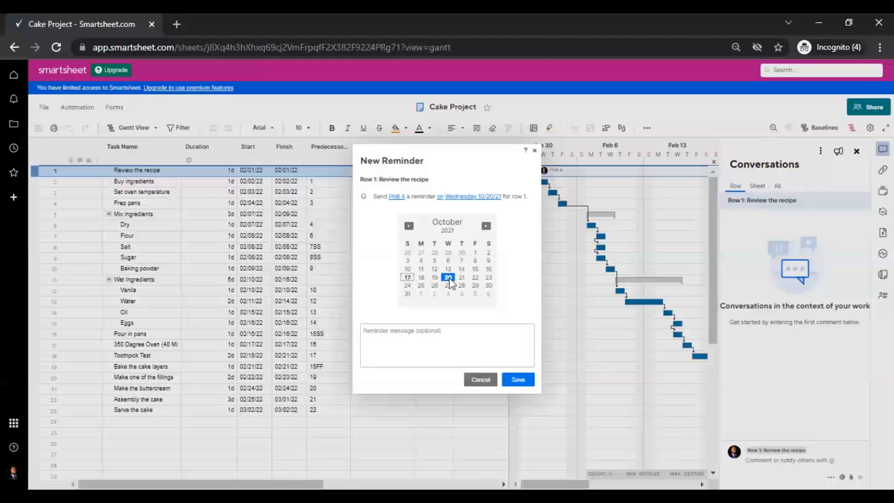
click(405, 332)
text(Remember to do the task)
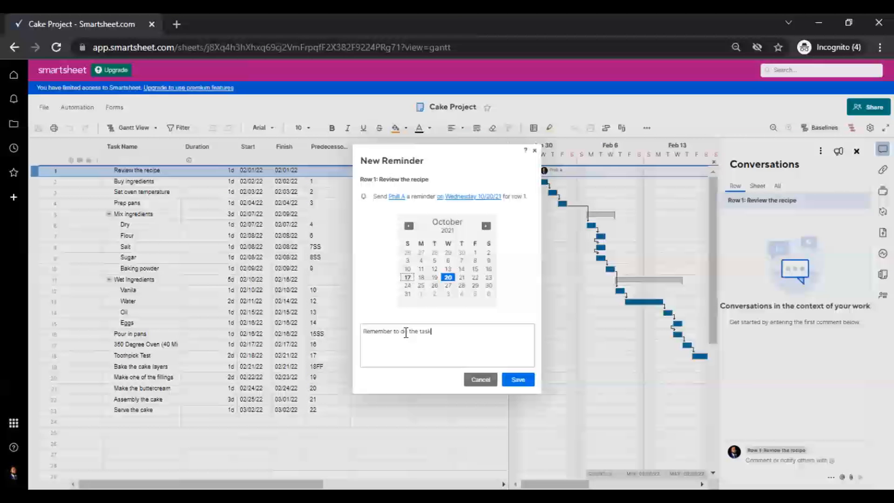
click(518, 379)
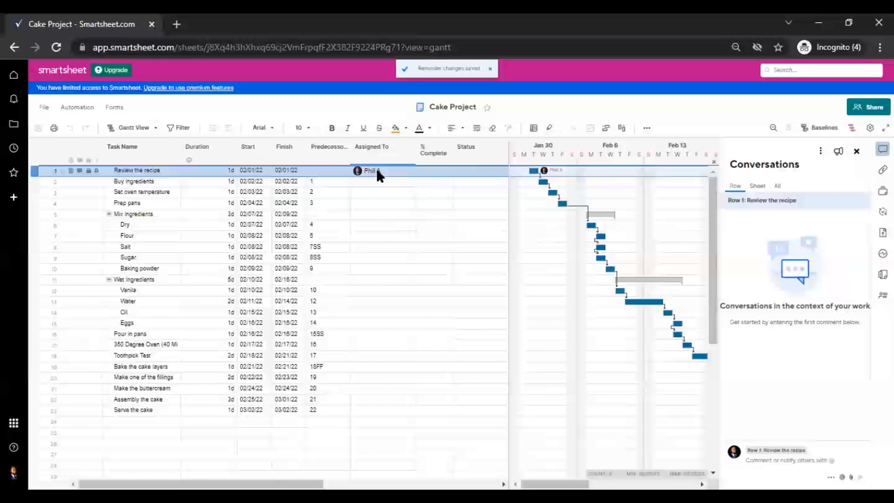
Assign Buy ingredients to Training Department, and Set oven temperature and Prep pans to two different team members.
click(381, 181)
click(381, 184)
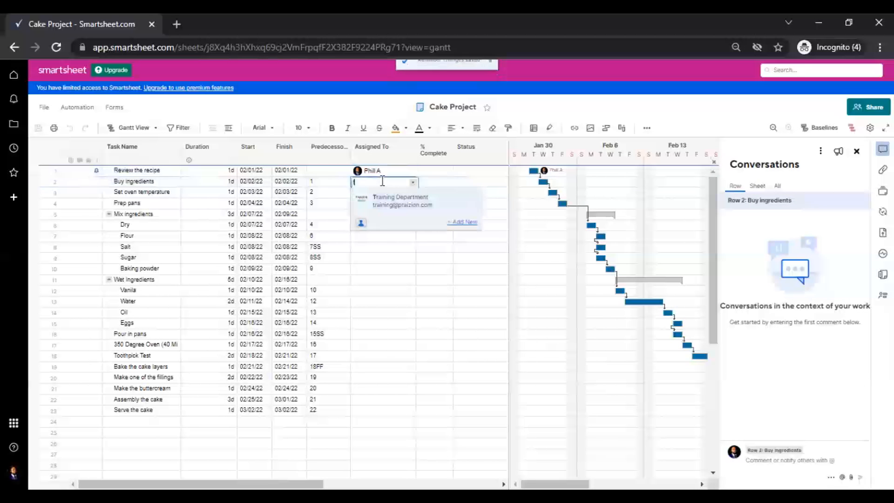
click(377, 195)
click(377, 196)
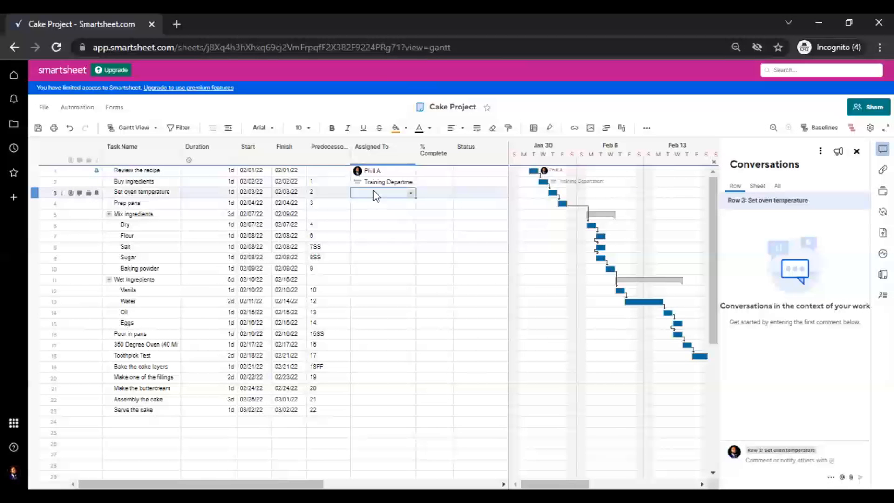
click(375, 194)
click(380, 213)
click(376, 203)
text(m)
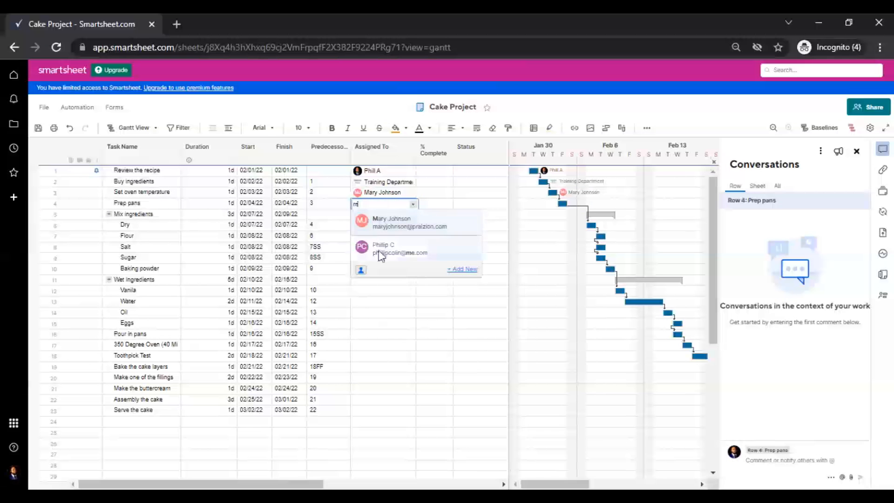
click(384, 248)
Assign Mix ingredients and its subtasks Dry through Baking powder alternately to two team members, giving Salt to Training Department.
click(366, 216)
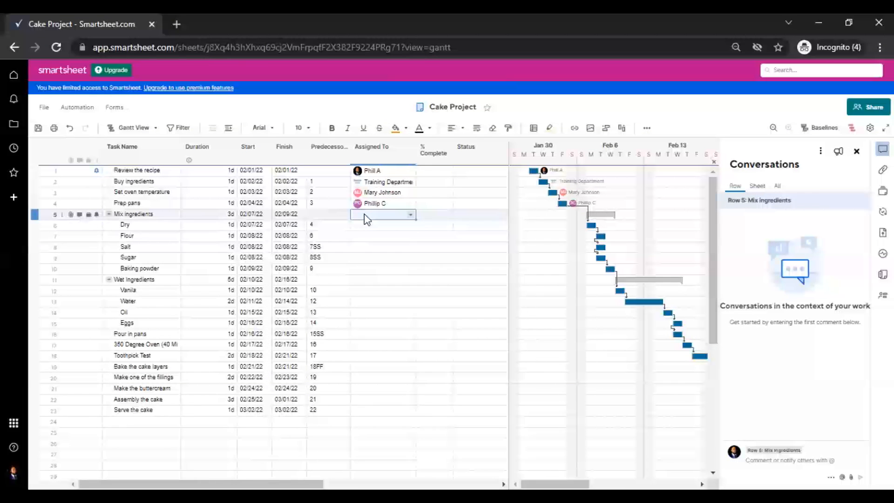
text(a)
key(Return)
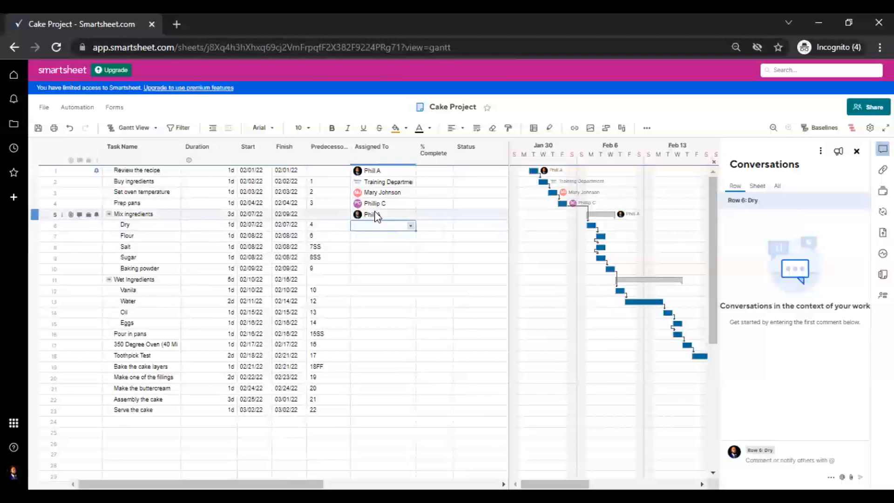
text(m)
key(Return)
text(a)
key(Return)
text(d)
key(Return)
text(m)
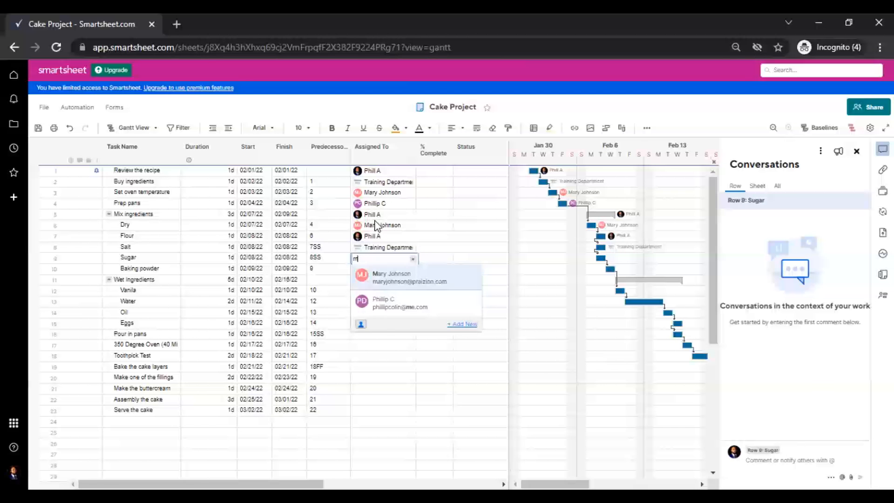
key(Return)
text(a)
key(Return)
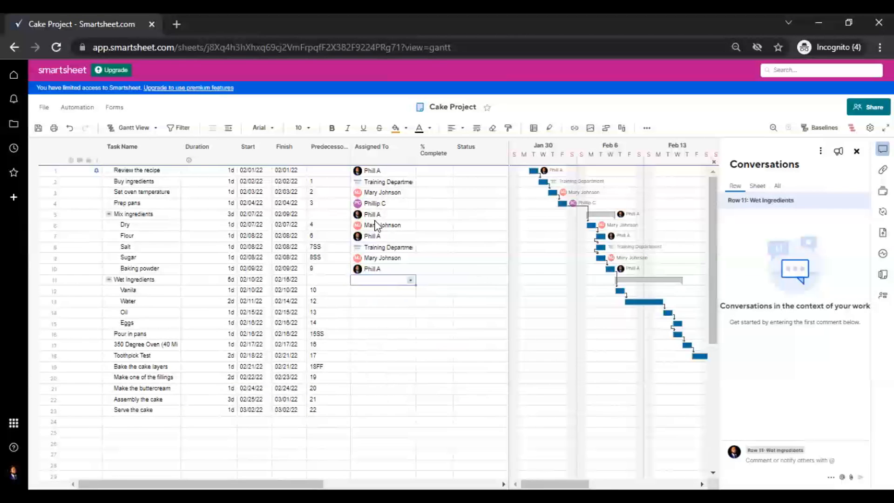
Assign Wet ingredients and its subtasks Vanila, Water, Oil and Eggs alternately to two team members.
text(a)
key(Return)
text(m)
key(Return)
text(a)
key(Return)
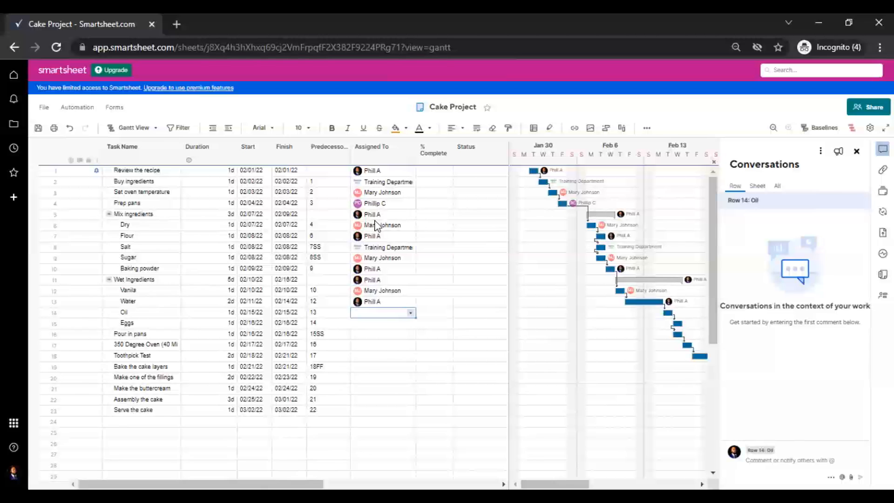
text(m)
key(Return)
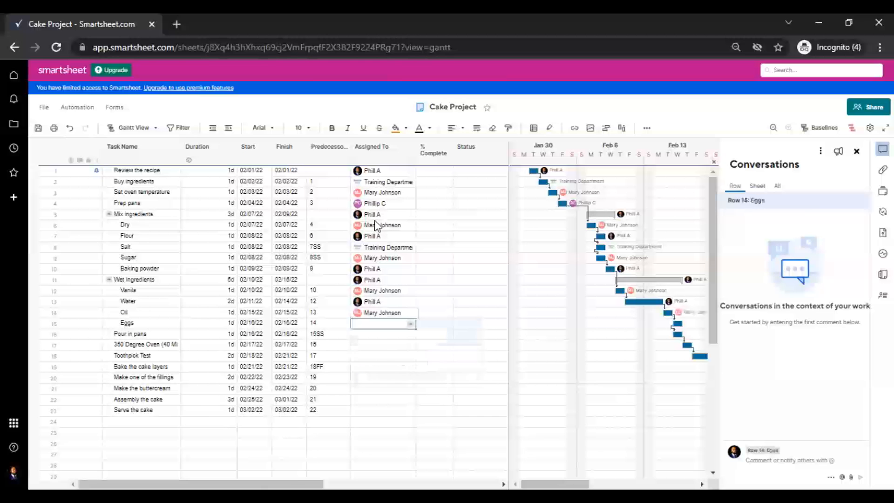
text(a)
key(Return)
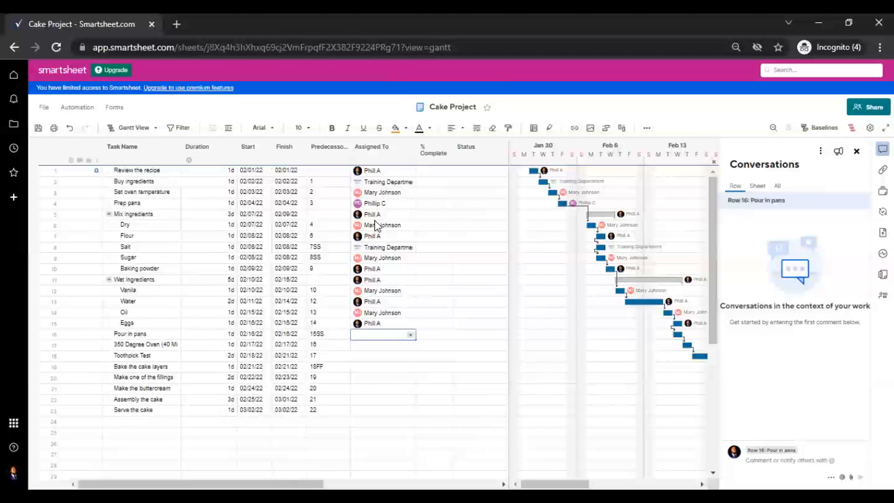
Assign Pour in pans to another team member and 350 Degree Oven to the Review the recipe row's assignee.
text(d)
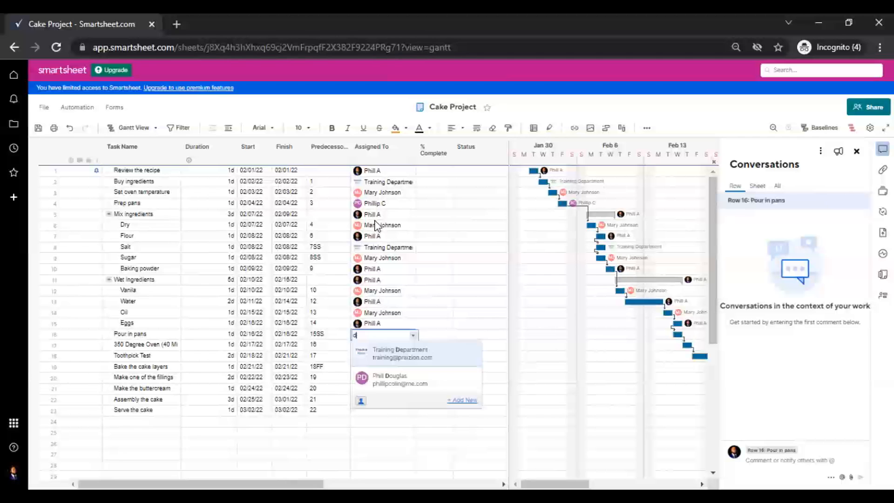
click(386, 378)
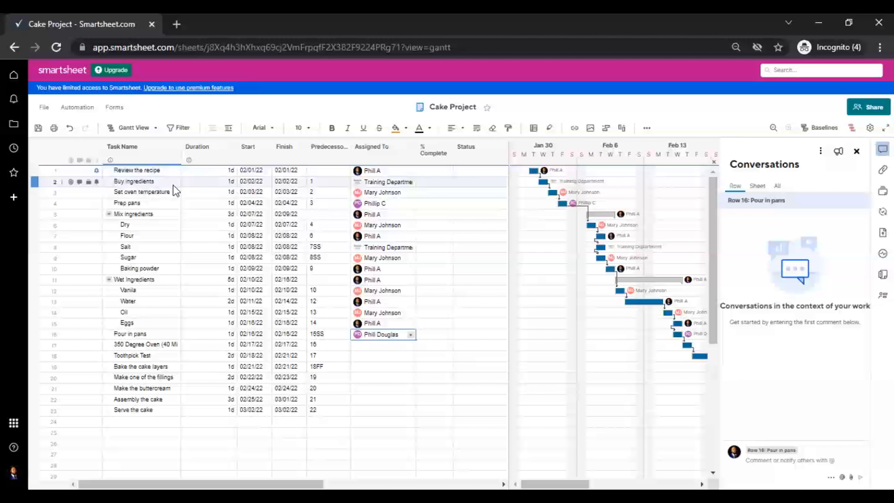
click(373, 348)
text(p)
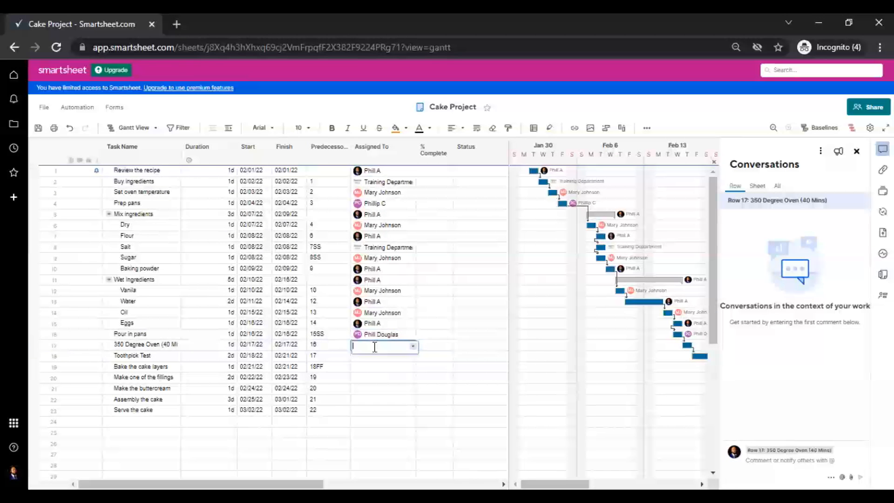
key(Return)
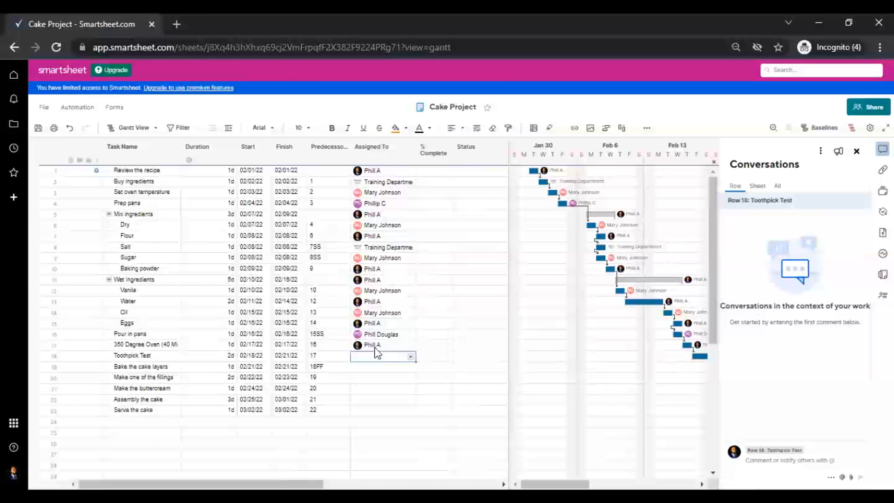
Copy the assignees of rows 11 to 17 into the rows starting at Toothpick Test, and clear the extra assignee in row 24.
drag(395, 277, 395, 347)
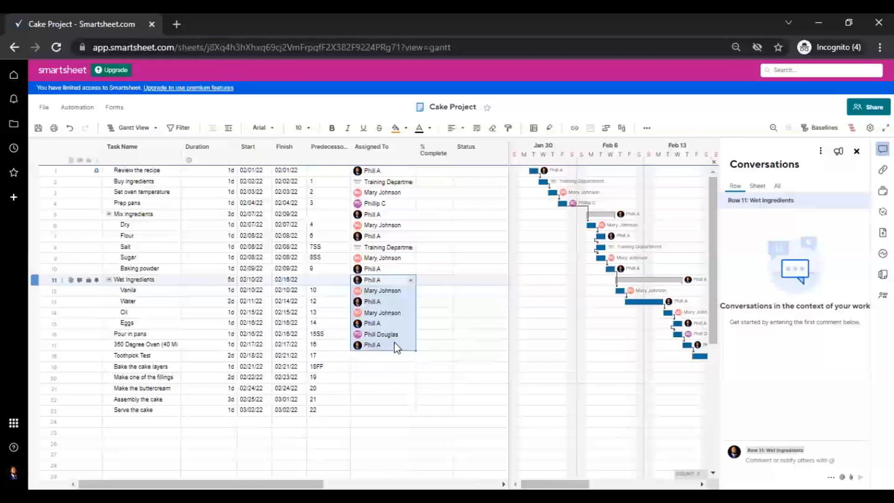
key(ctrl+c)
click(389, 355)
key(ctrl+v)
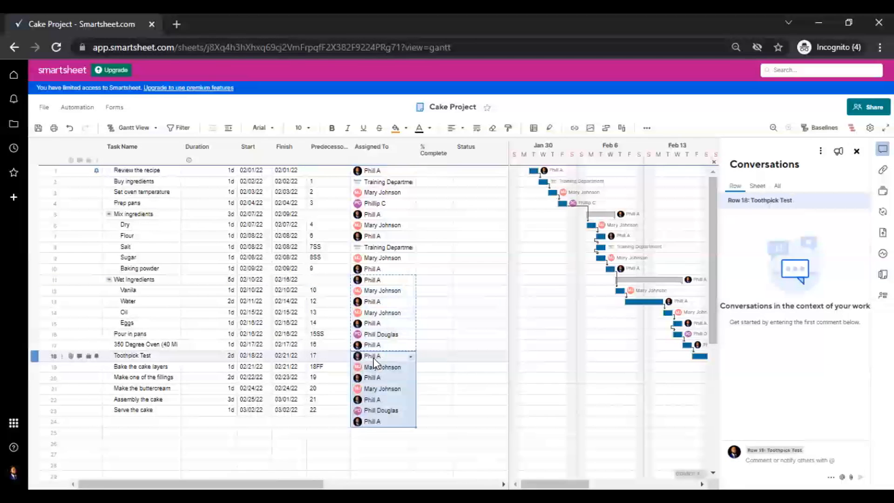
click(385, 420)
key(Delete)
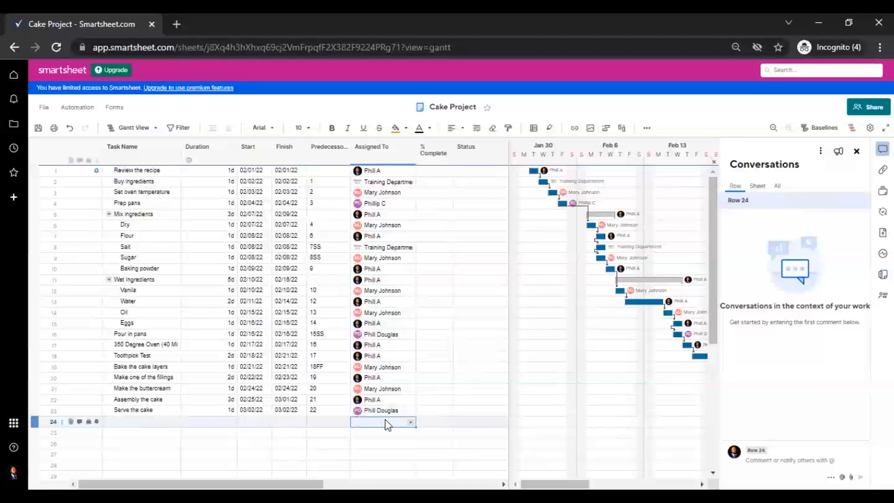
Create and apply a filter named Filter People that shows only rows whose Assigned To value is the Review the recipe row's assignee.
click(470, 323)
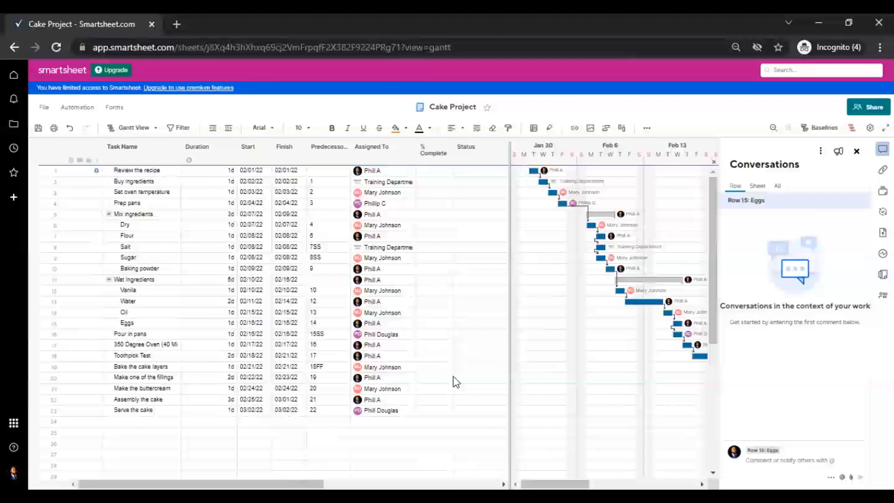
drag(509, 394, 446, 419)
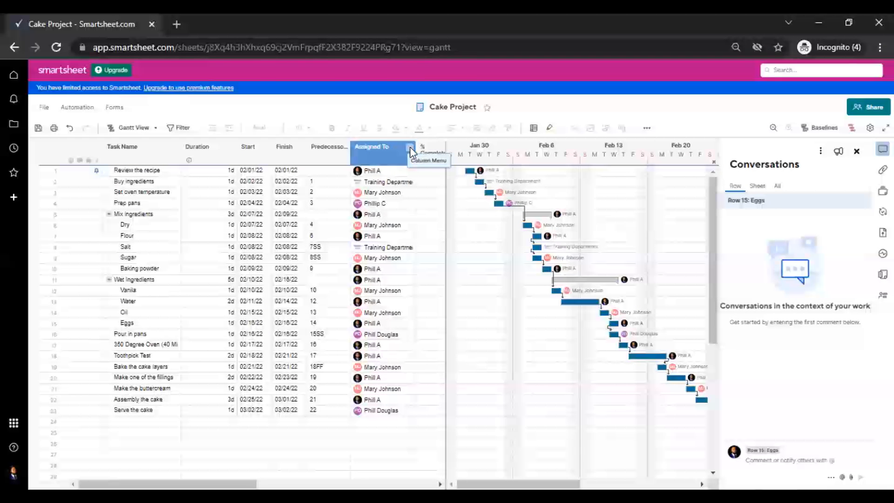
click(410, 148)
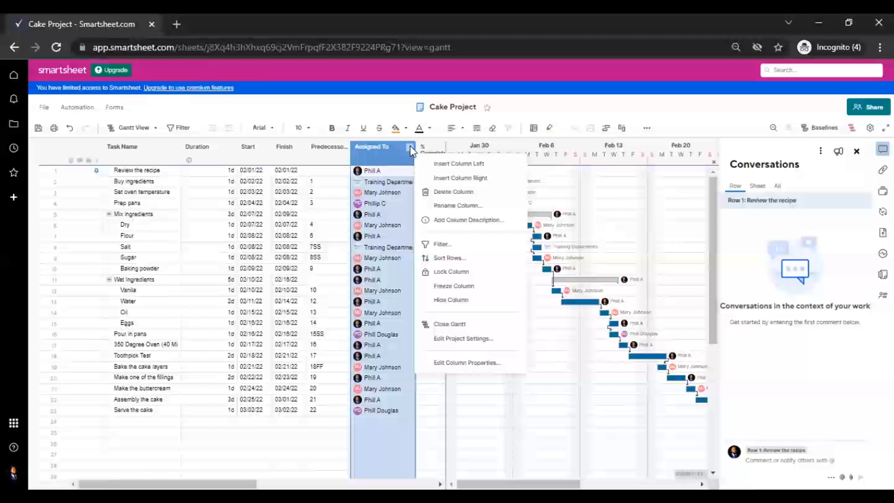
click(447, 243)
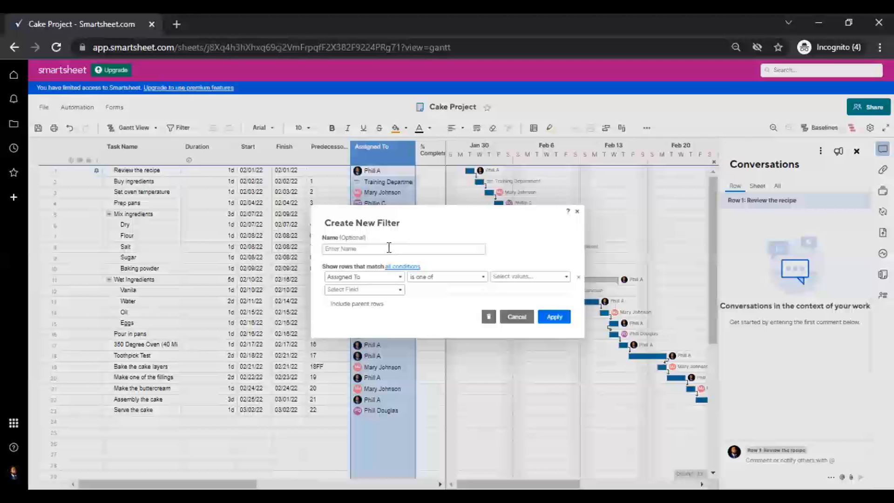
text(Filter People)
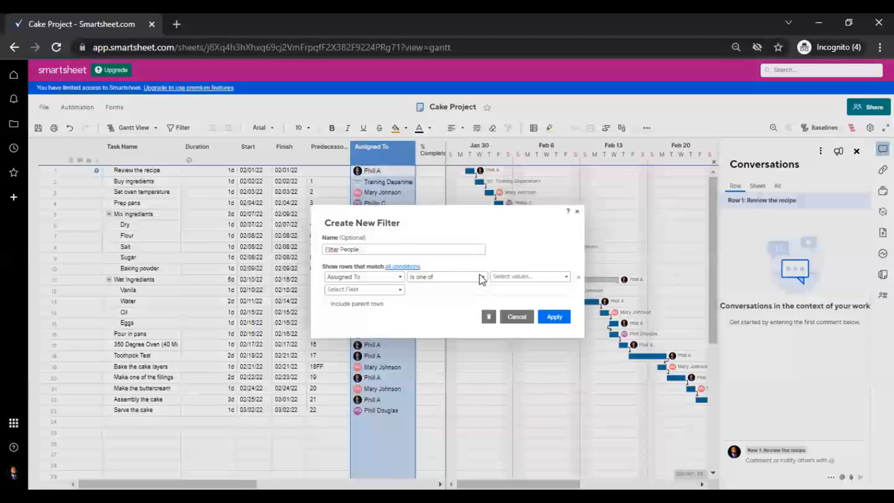
click(566, 278)
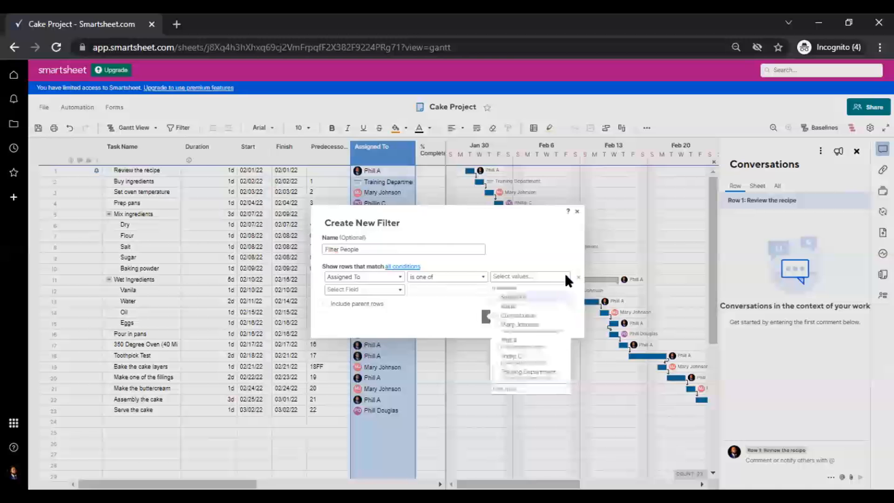
click(496, 342)
click(451, 328)
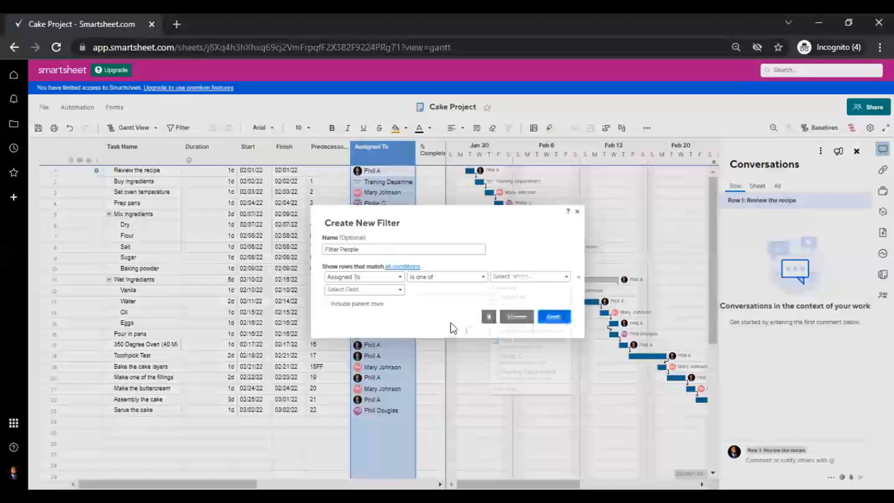
click(554, 317)
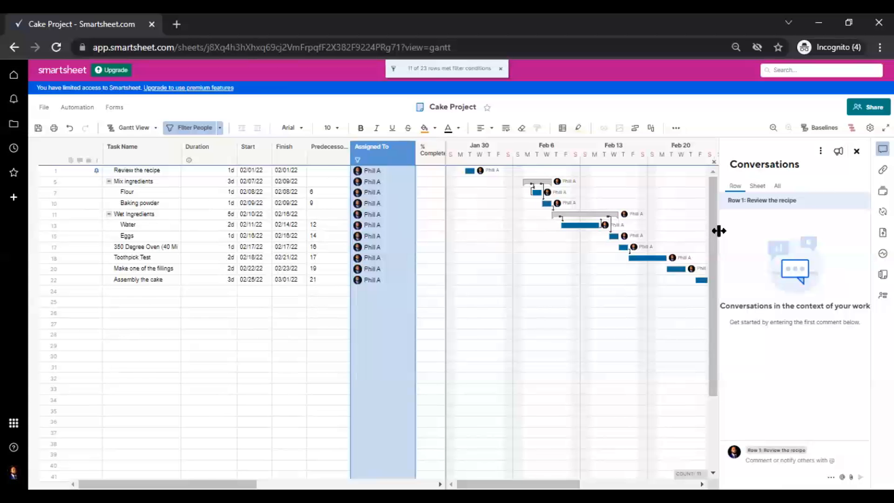
Delete the Filter People filter applied to the Assigned To column.
click(409, 148)
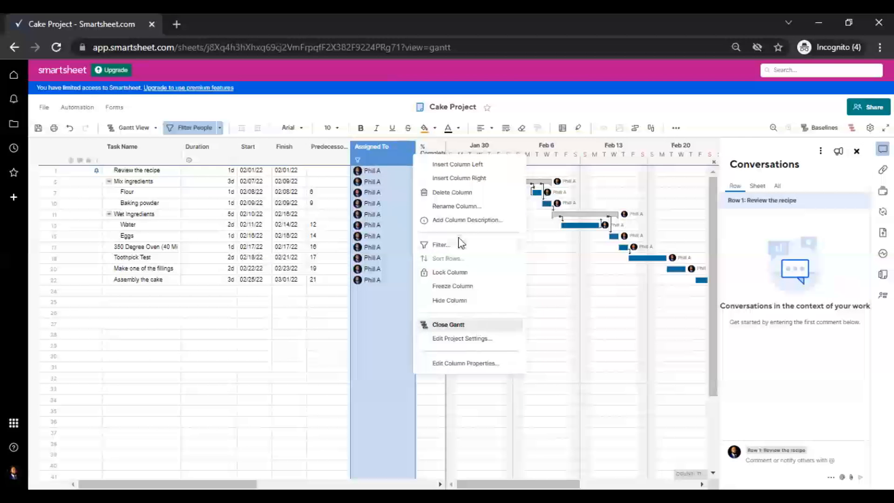
click(449, 245)
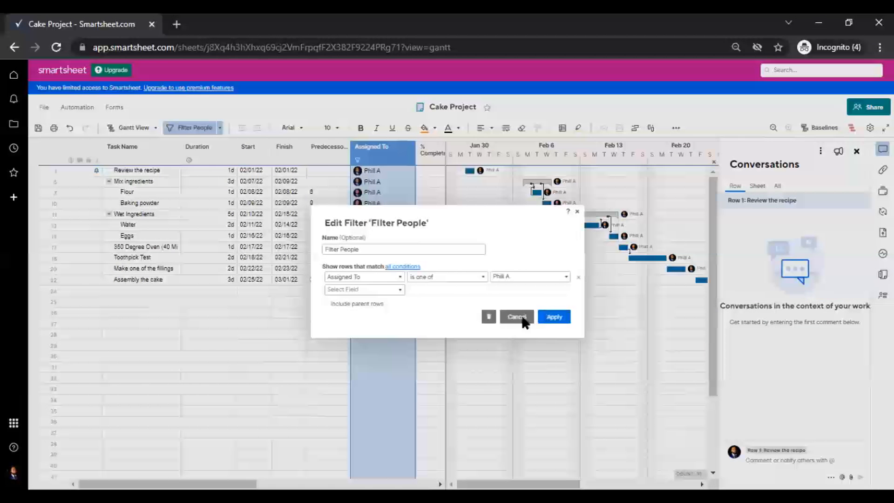
click(488, 317)
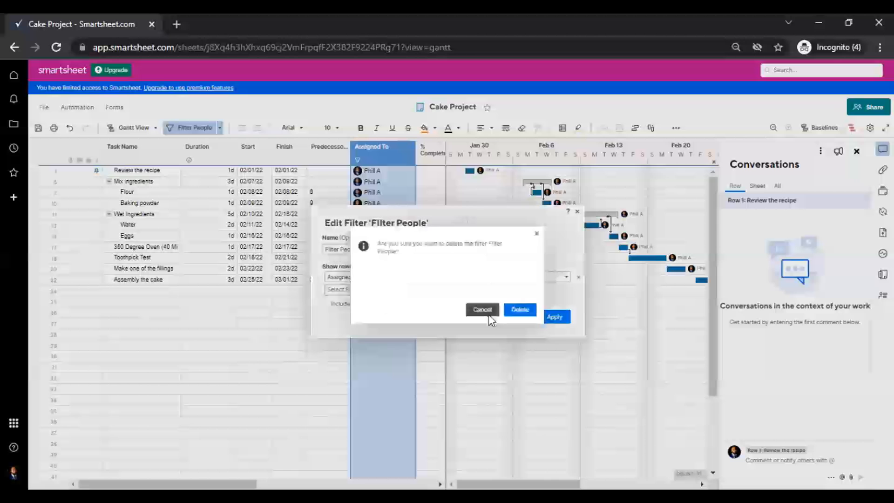
click(519, 310)
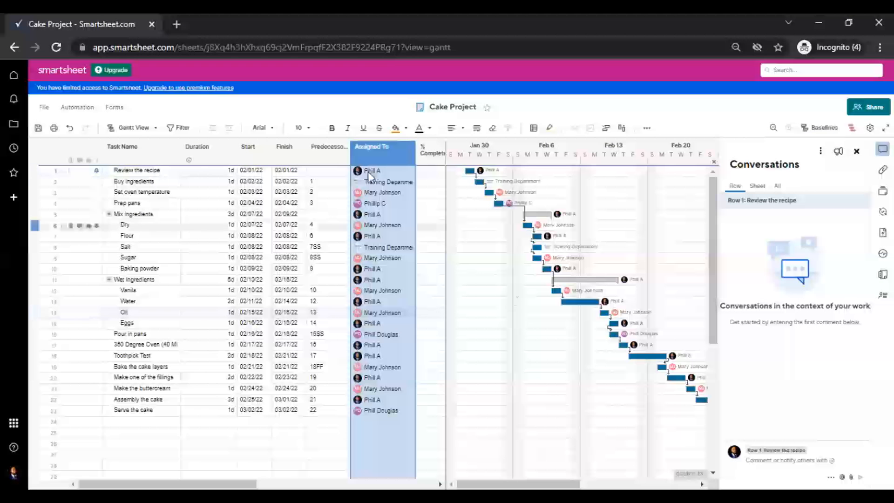
Widen the grid area and the % Complete column, close Conversations, and set Review the recipe to 50% complete.
drag(444, 175, 576, 189)
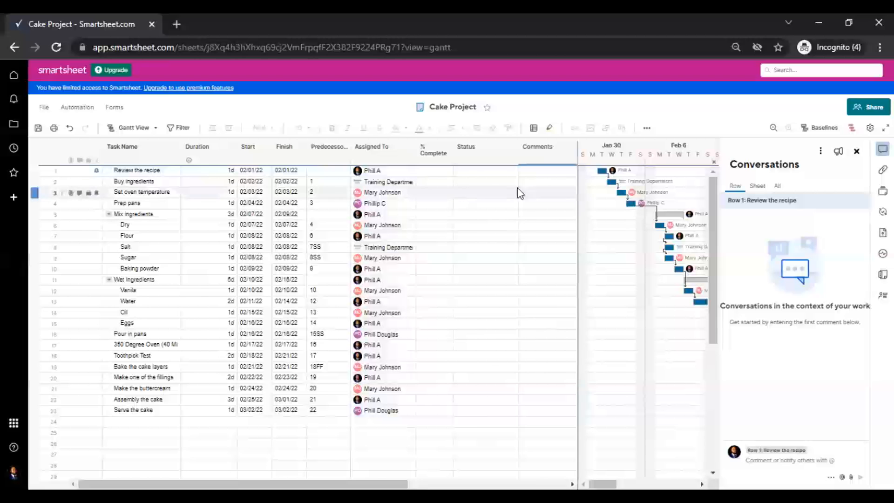
drag(456, 158, 463, 158)
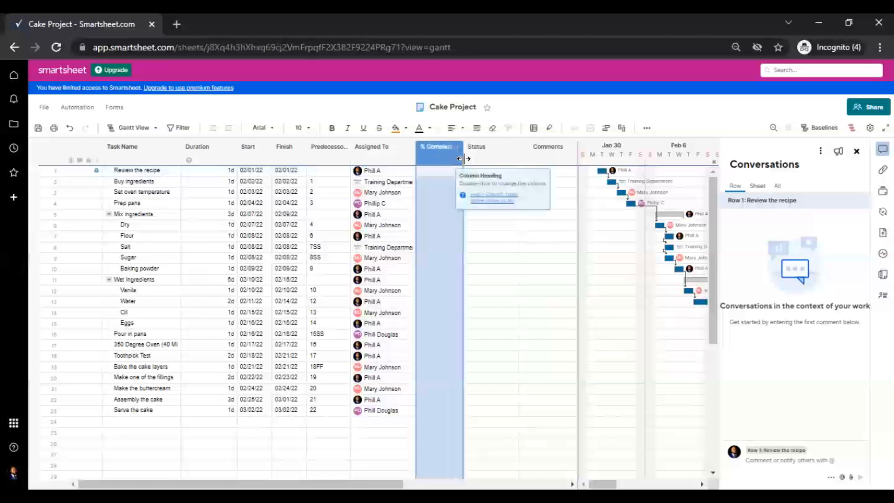
click(443, 172)
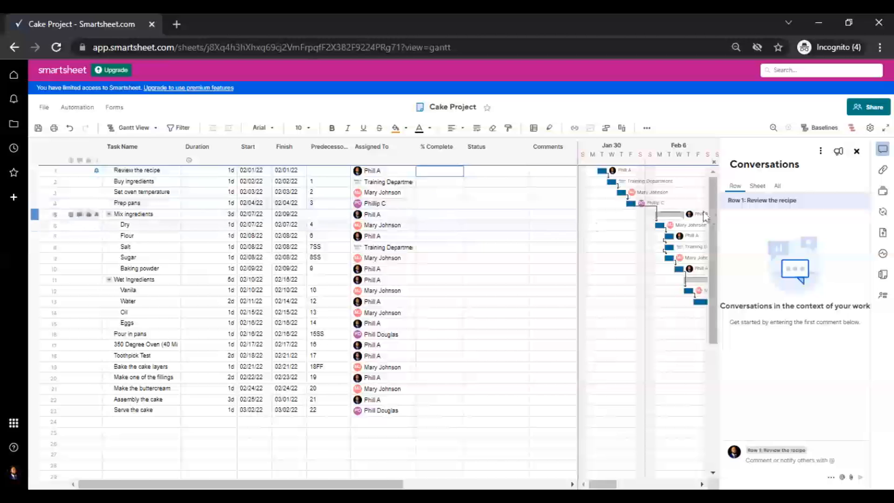
click(857, 152)
text(50)
key(Return)
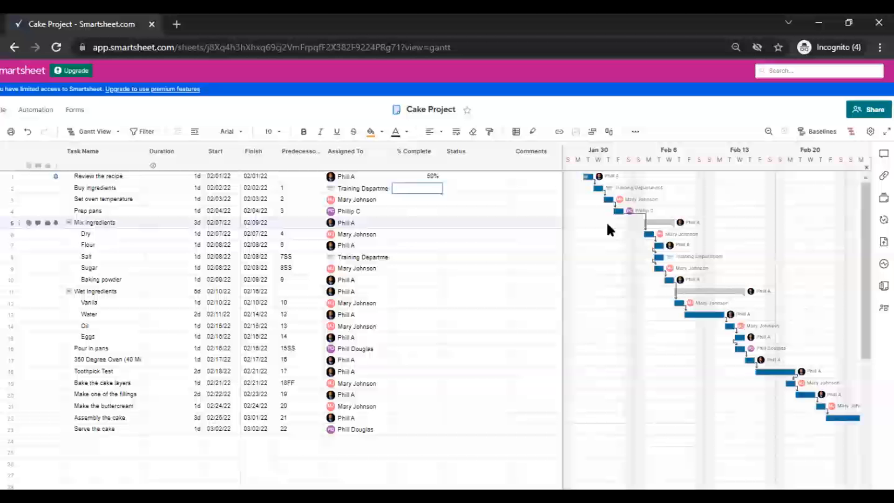
Change the personal Task Bar Color to light blue #A6D4ED and save the color settings.
scroll(240, 256, down, 2)
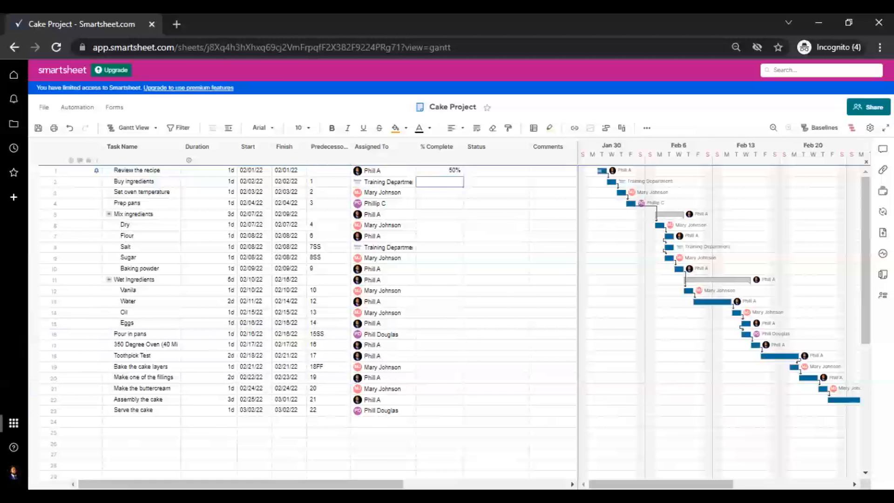
click(13, 473)
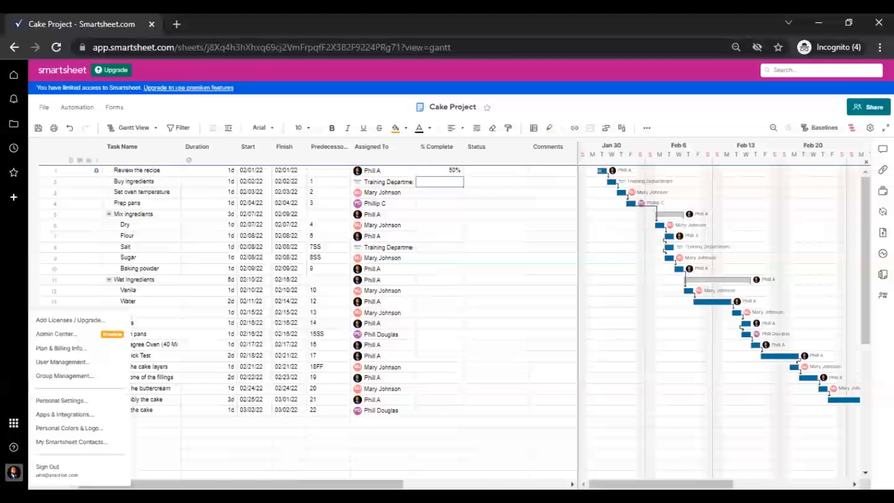
click(64, 428)
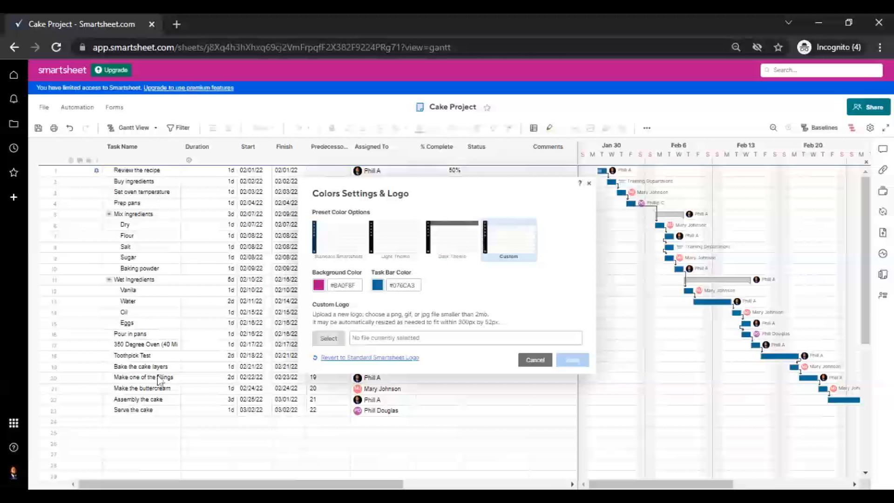
click(378, 285)
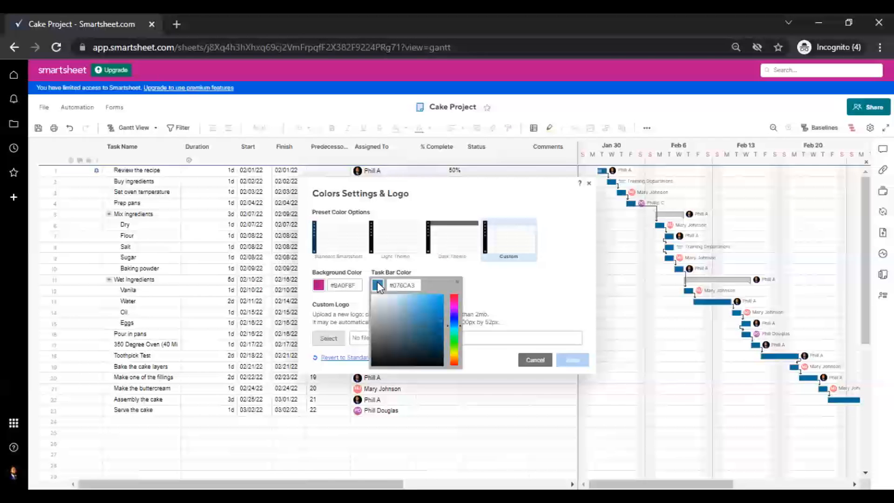
click(402, 298)
drag(402, 298, 398, 296)
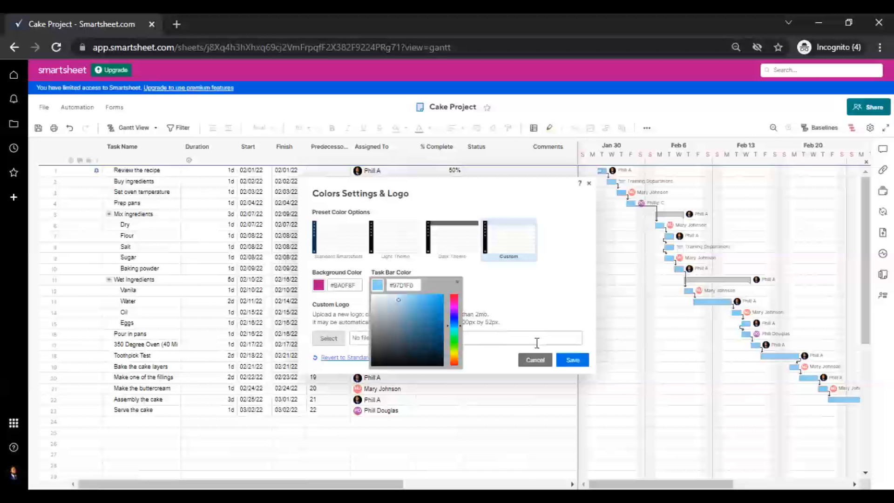
click(386, 298)
click(393, 300)
click(573, 360)
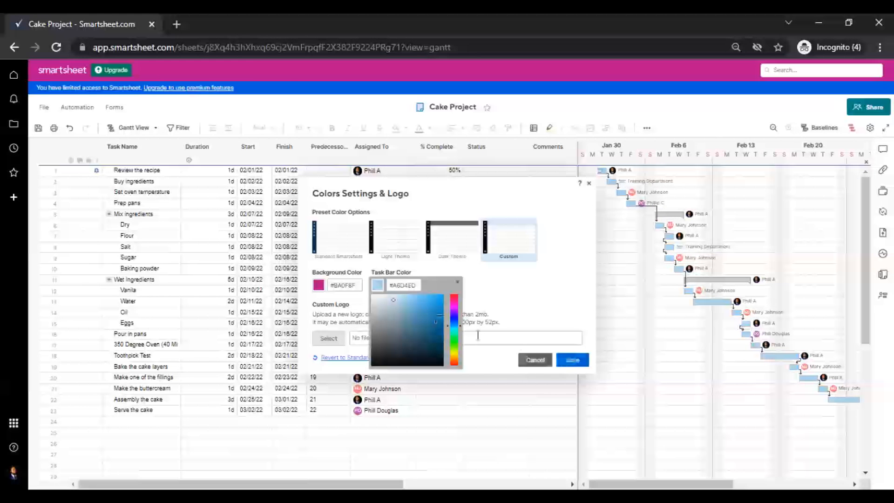
click(503, 303)
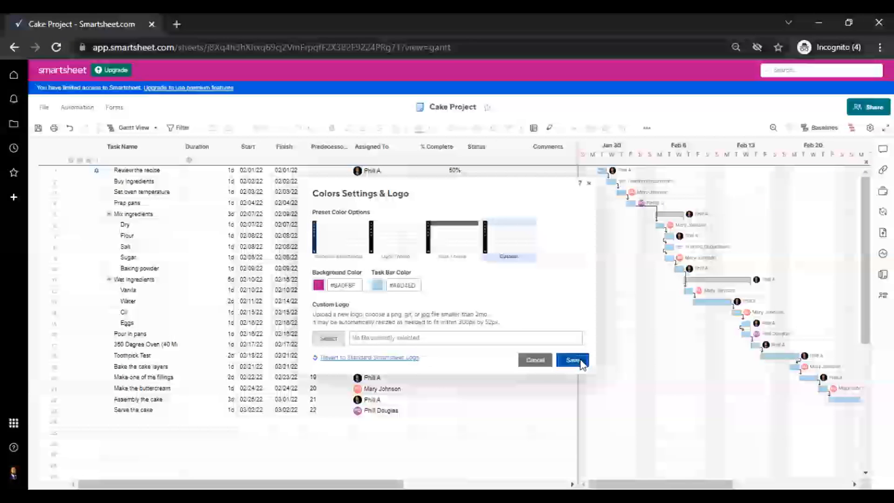
click(581, 363)
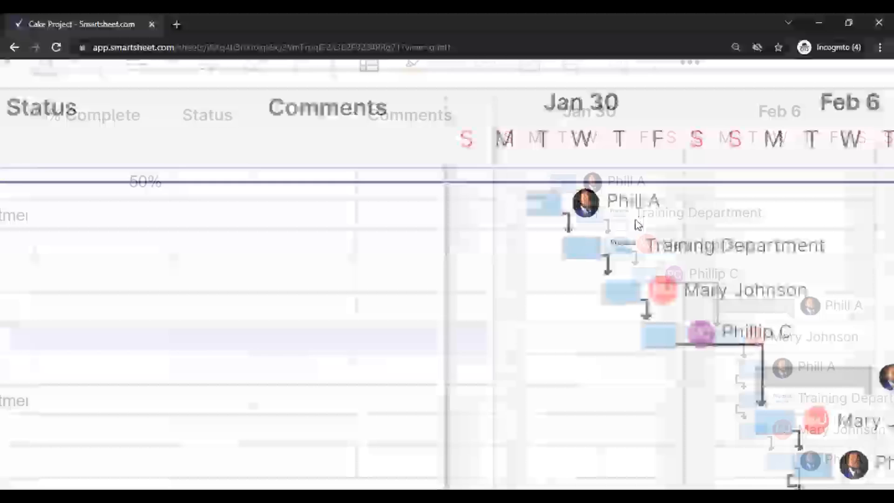
Change the personal Task Bar Color to a dark green and save the color settings.
scroll(638, 226, down, 10)
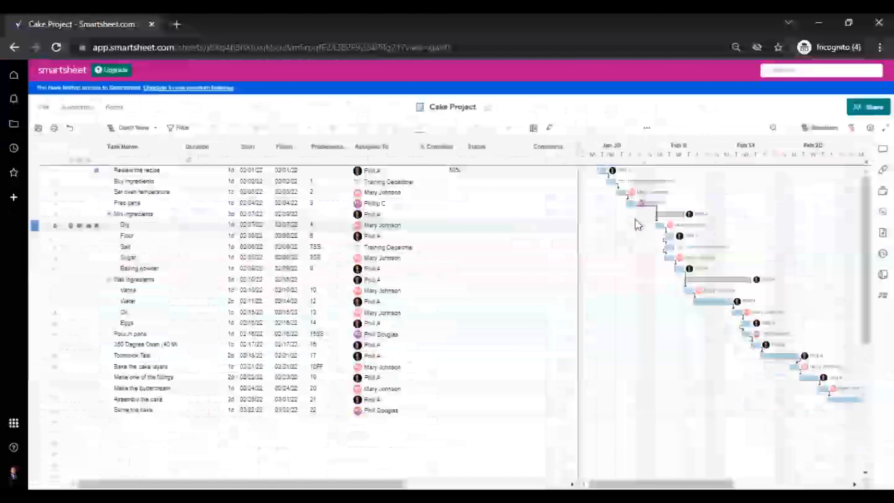
click(13, 472)
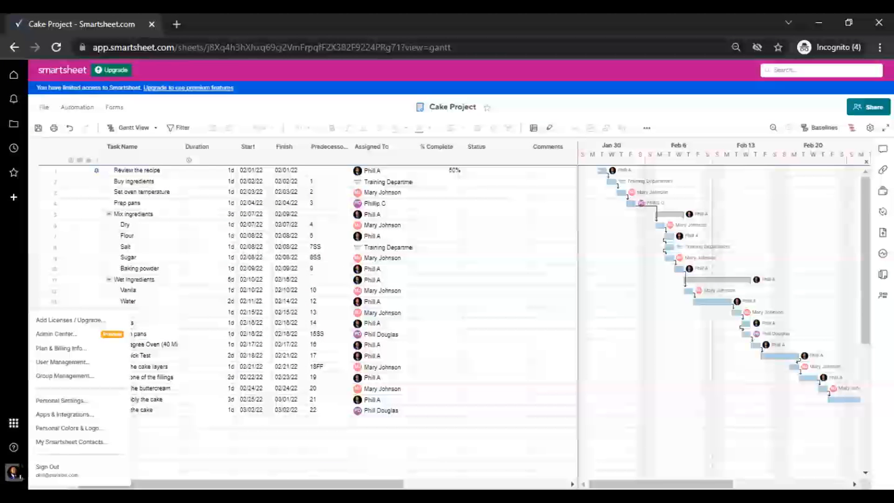
click(70, 428)
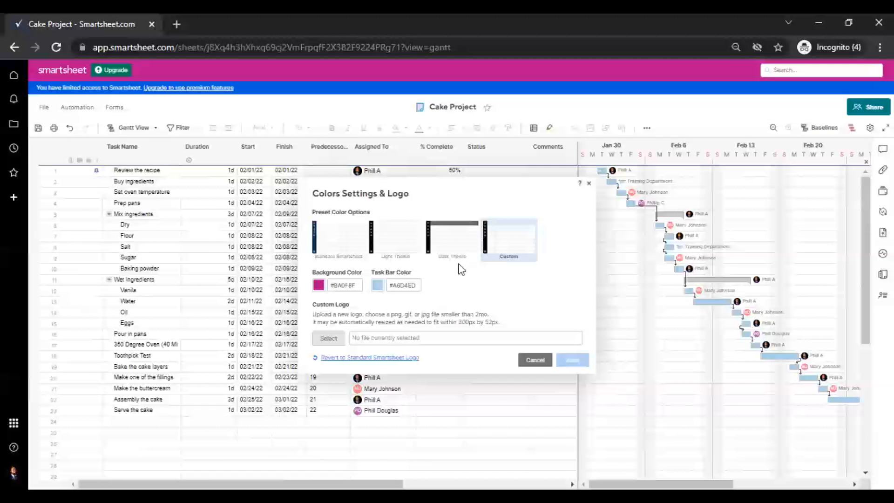
click(378, 285)
click(433, 344)
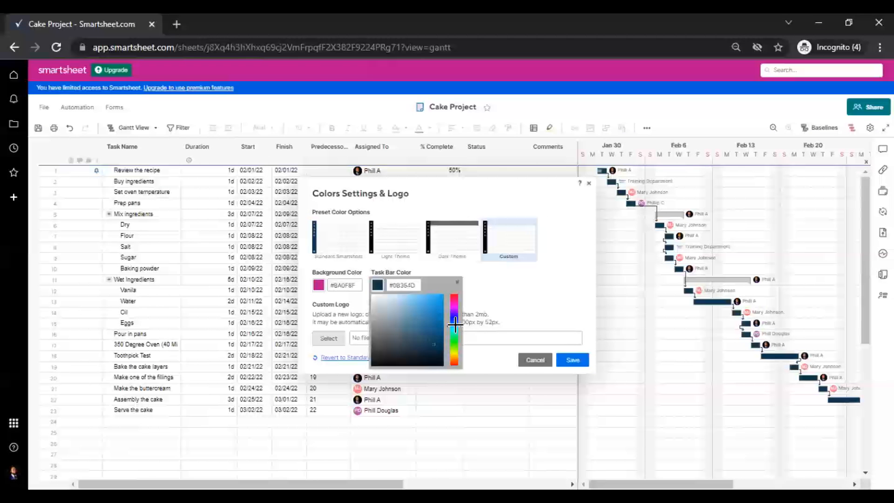
drag(454, 336, 437, 344)
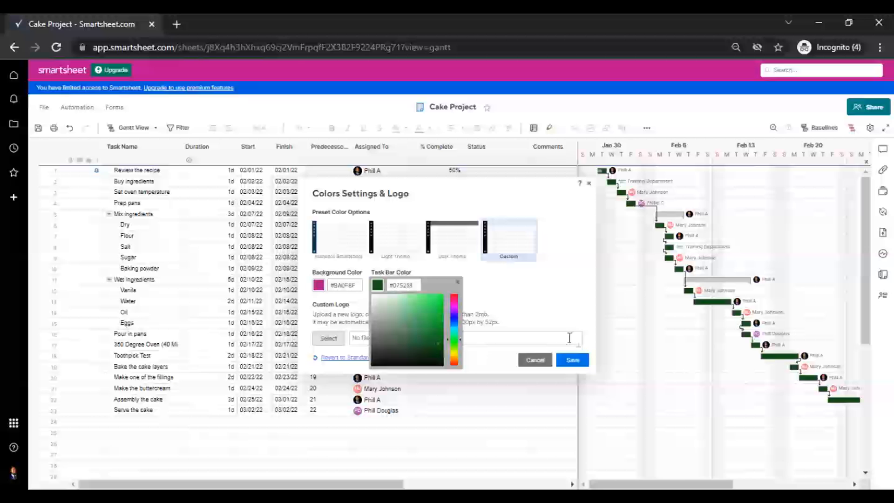
click(573, 360)
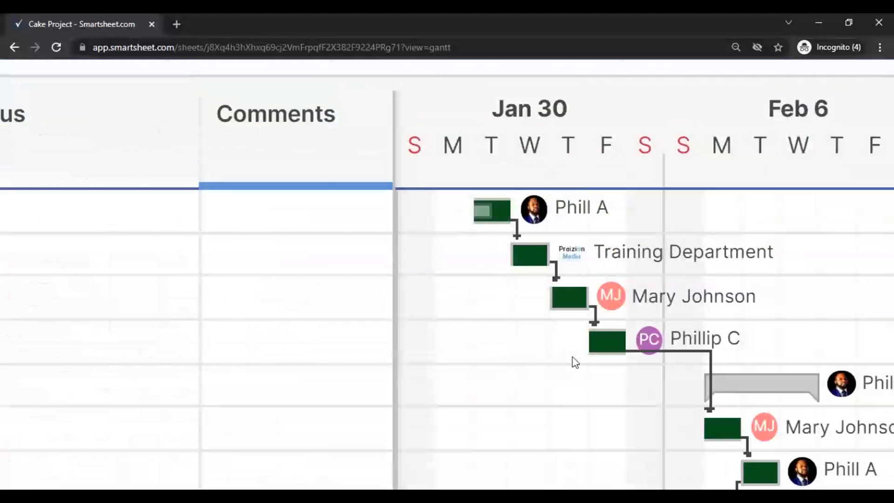
click(486, 209)
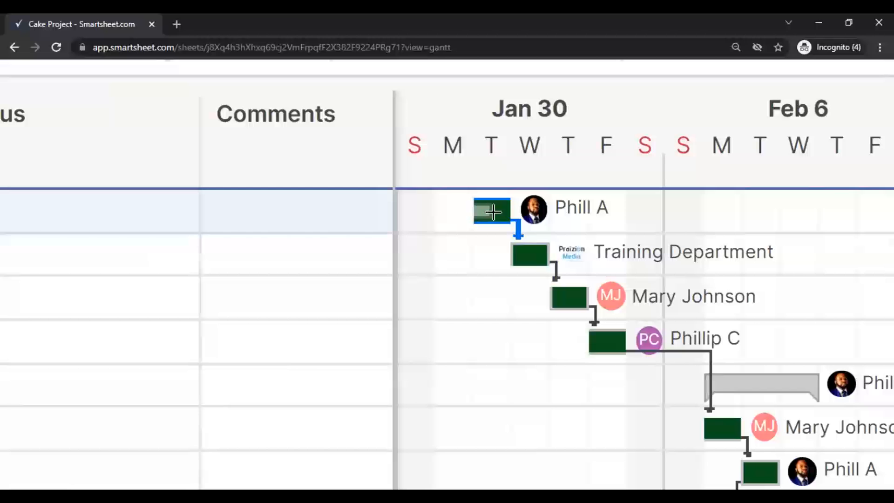
click(494, 256)
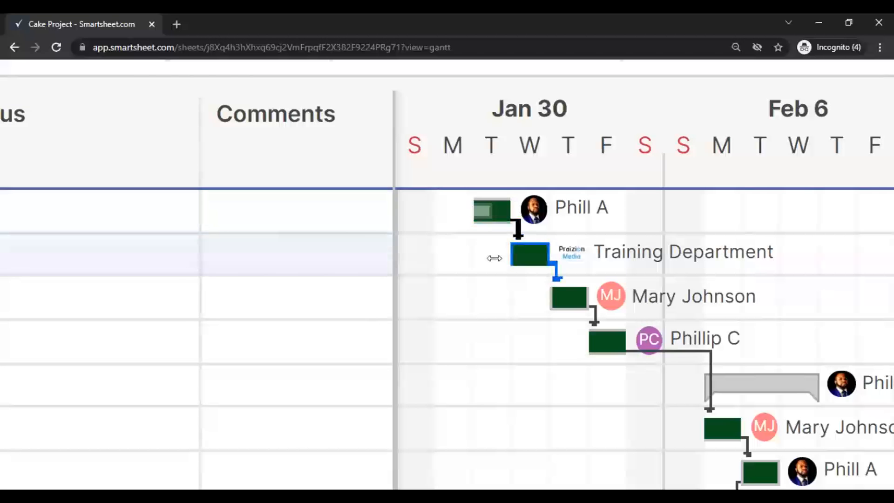
scroll(502, 264, down, 10)
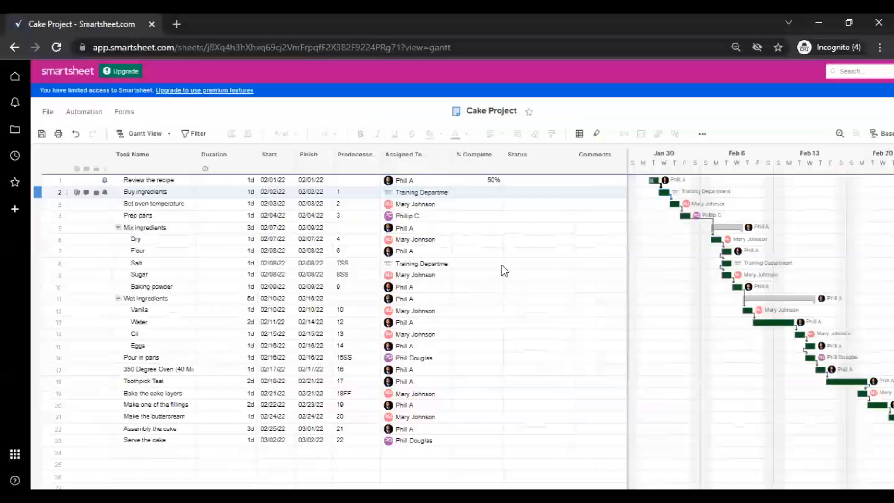
Set the % Complete of the Buy ingredients task to 40%.
click(474, 181)
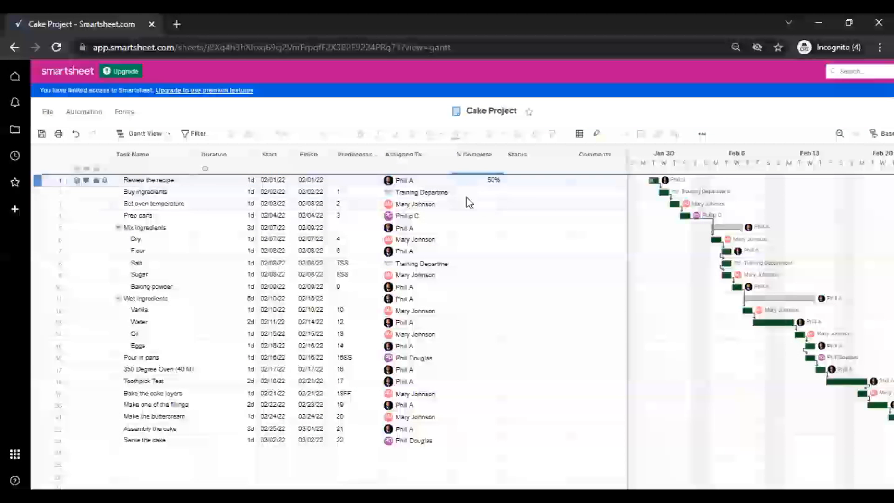
click(493, 196)
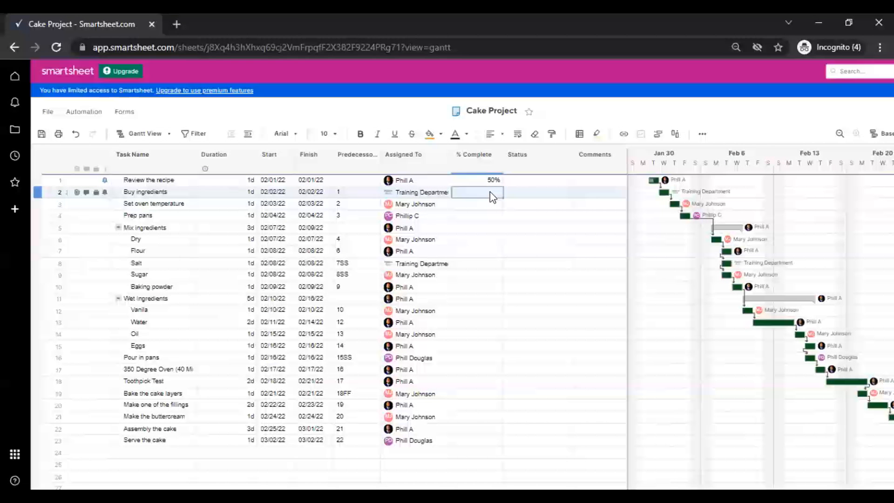
text(40%)
key(Return)
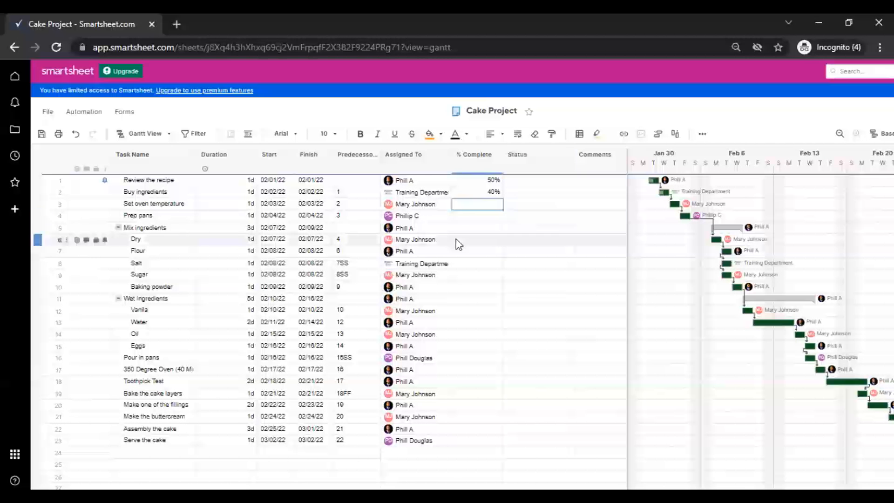
Set the % Complete of Set oven temperature to 50% and of Prep pans to 20%.
text(50)
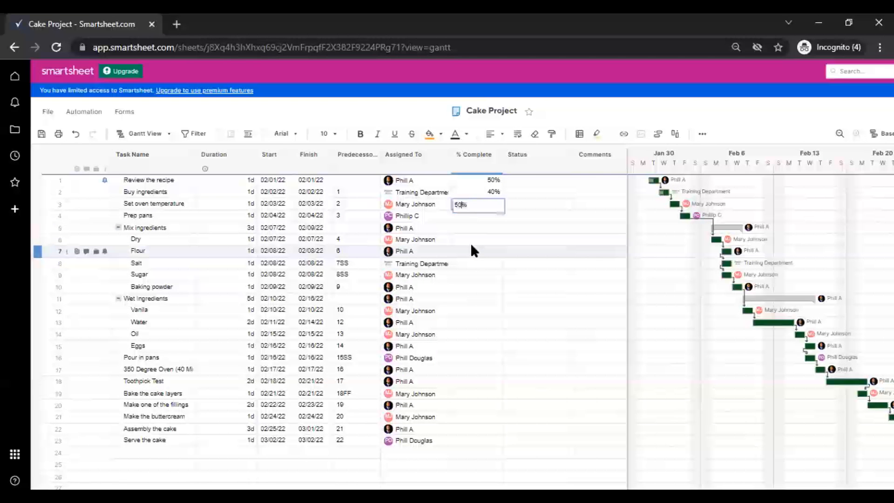
text(%)
key(Return)
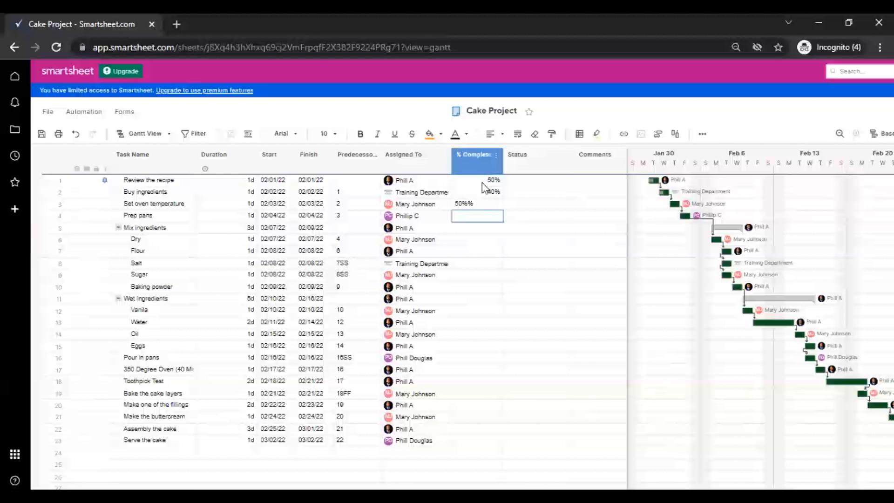
click(478, 200)
double_click(480, 203)
key(BackSpace)
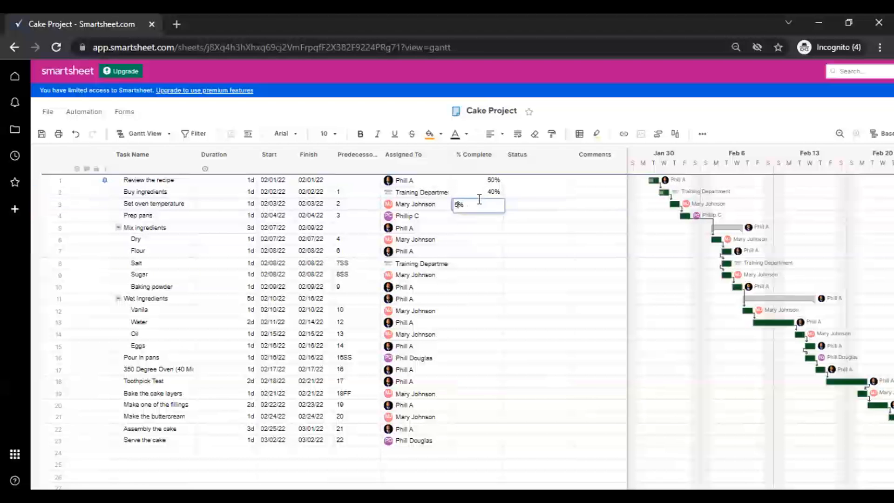
key(Return)
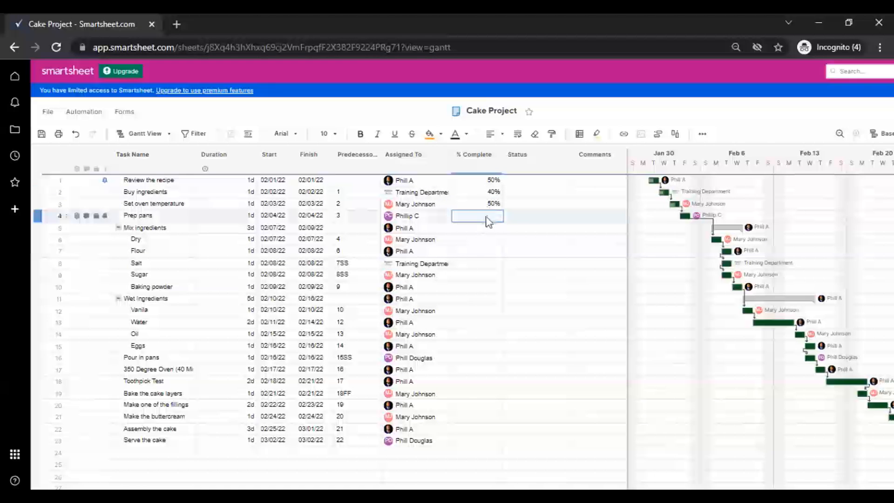
text(20%)
key(Return)
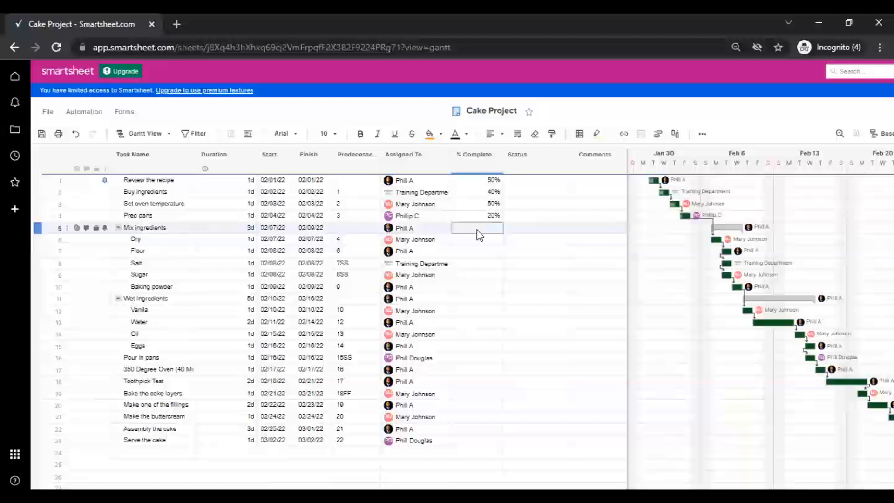
click(478, 230)
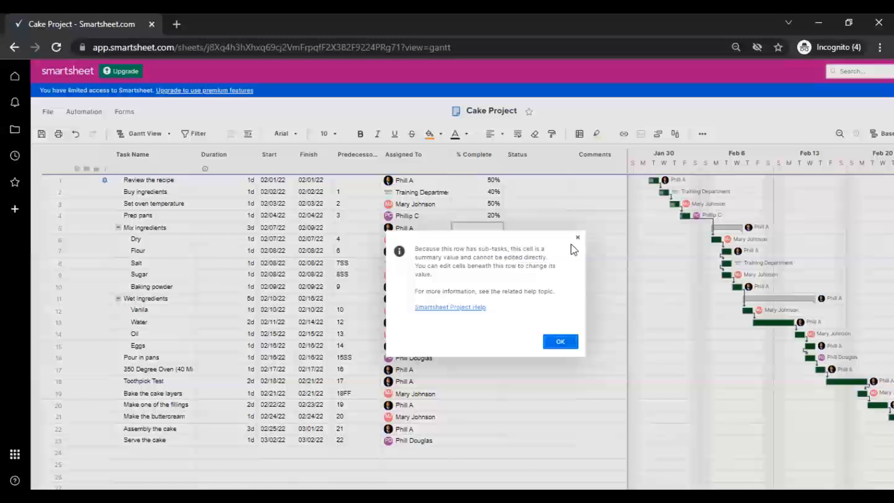
click(579, 241)
Fill in % Complete for the Mix ingredients subtasks: Dry 10%, Flour 20%, Salt 50%, Sugar 50% and Baking powder 10%.
click(486, 242)
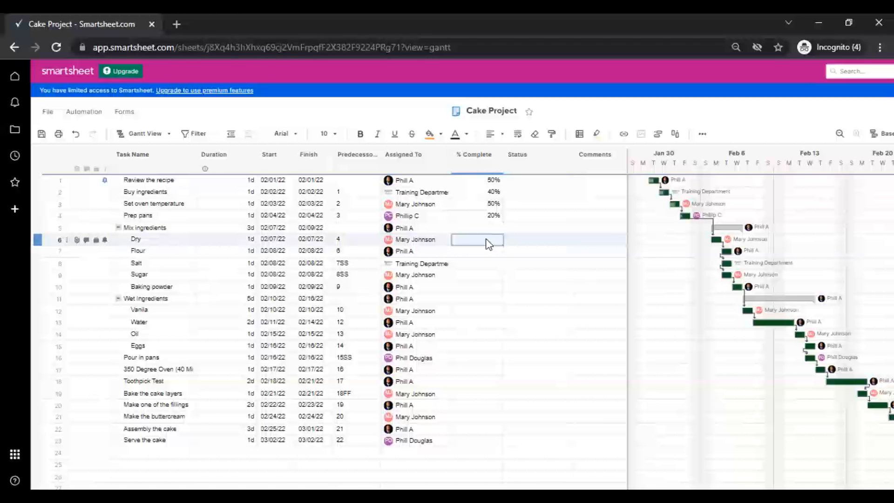
text(10)
key(Return)
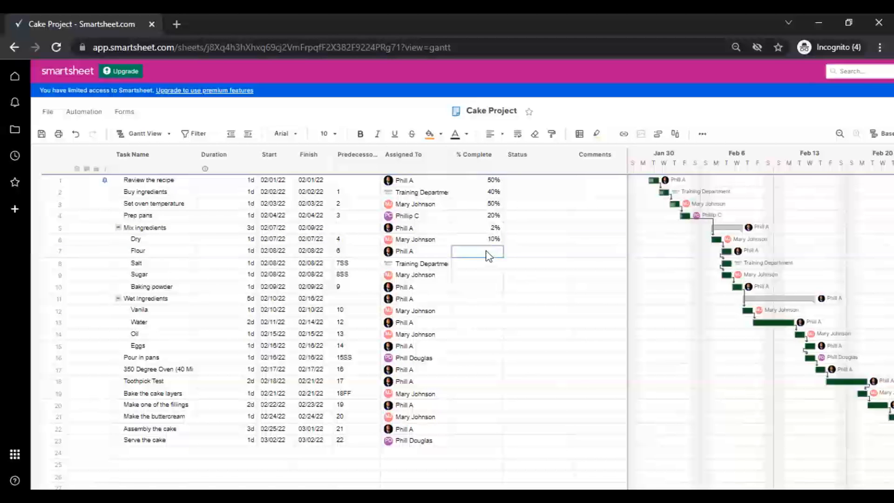
text(20)
key(Return)
text(50)
key(Return)
text(50)
key(Return)
text(10)
key(Return)
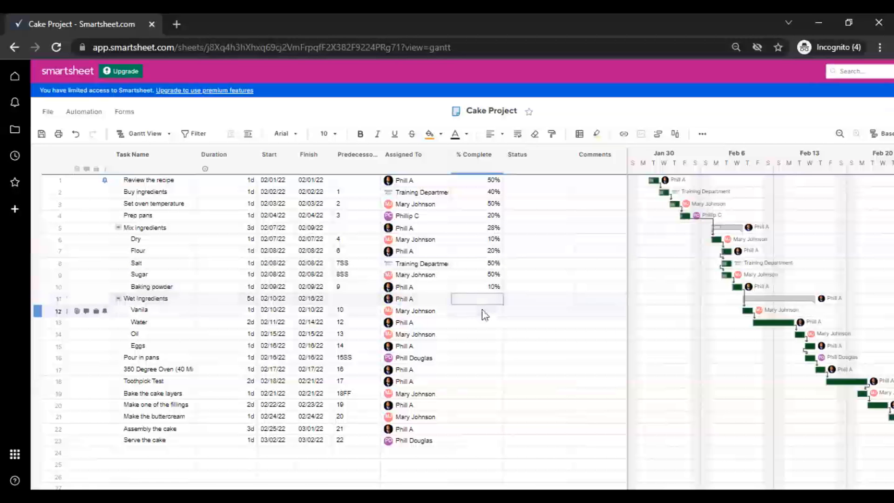
Set the Status of Review the recipe to Not Started.
click(532, 155)
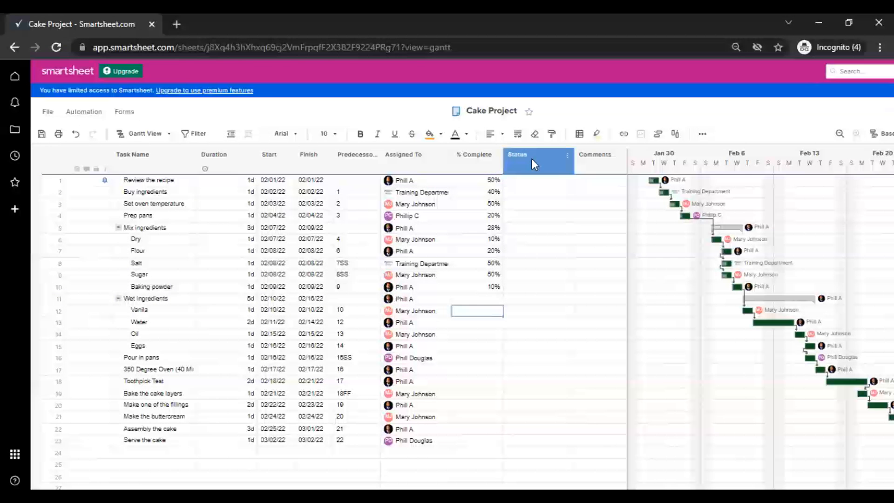
click(556, 181)
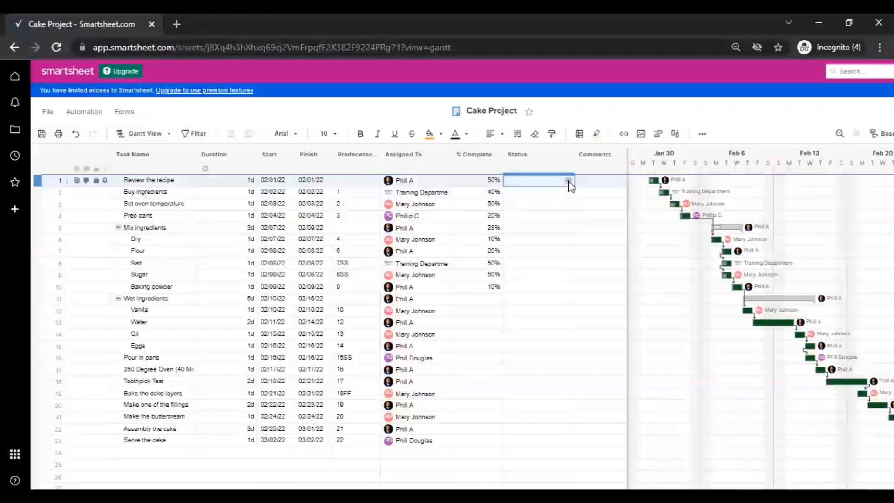
click(569, 181)
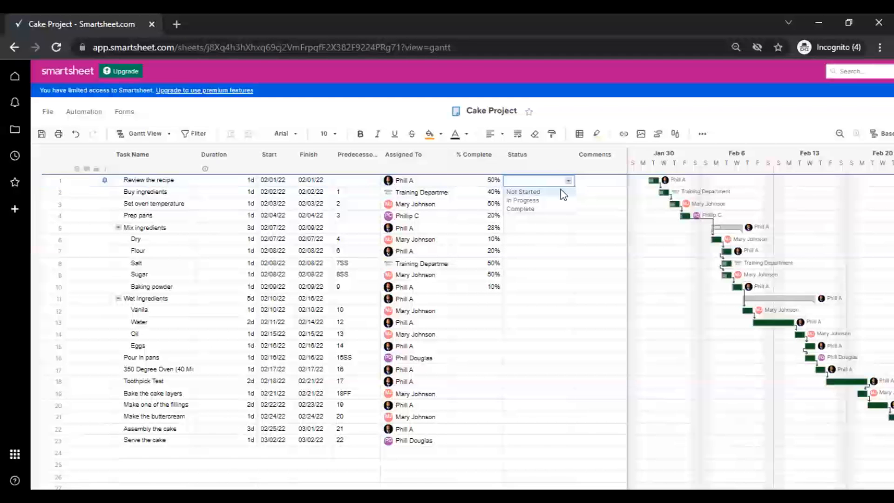
click(554, 194)
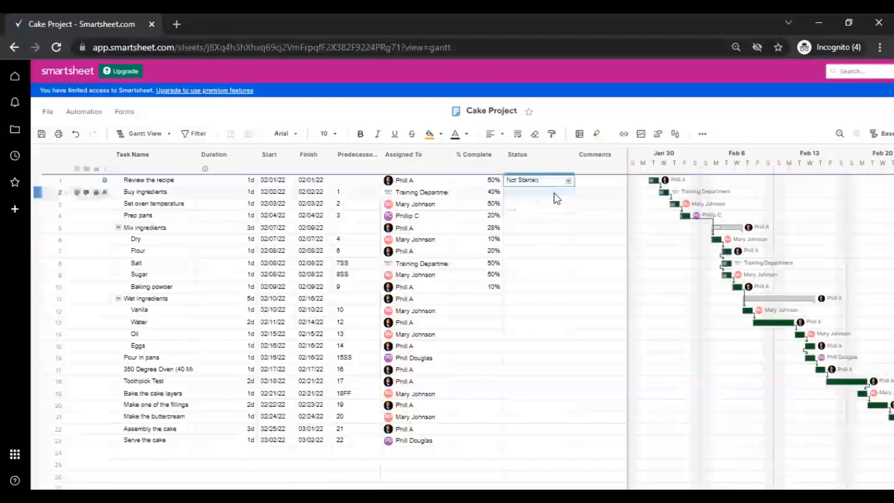
Set the Status of Buy ingredients, Review the recipe and Set oven temperature to In Progress.
click(568, 192)
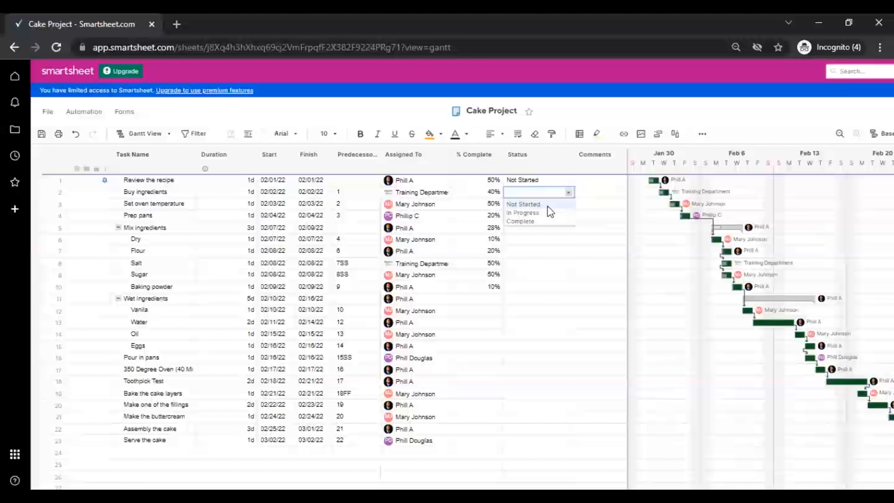
click(543, 213)
click(566, 180)
click(567, 180)
click(527, 200)
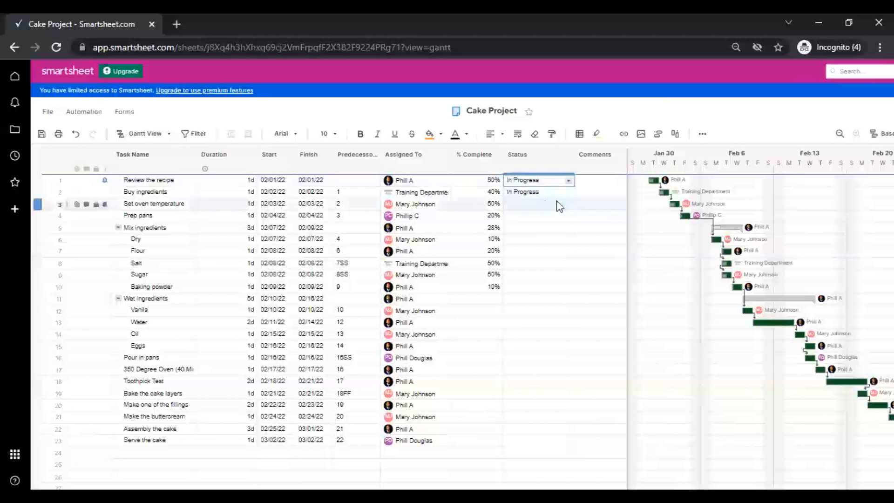
click(570, 206)
click(569, 205)
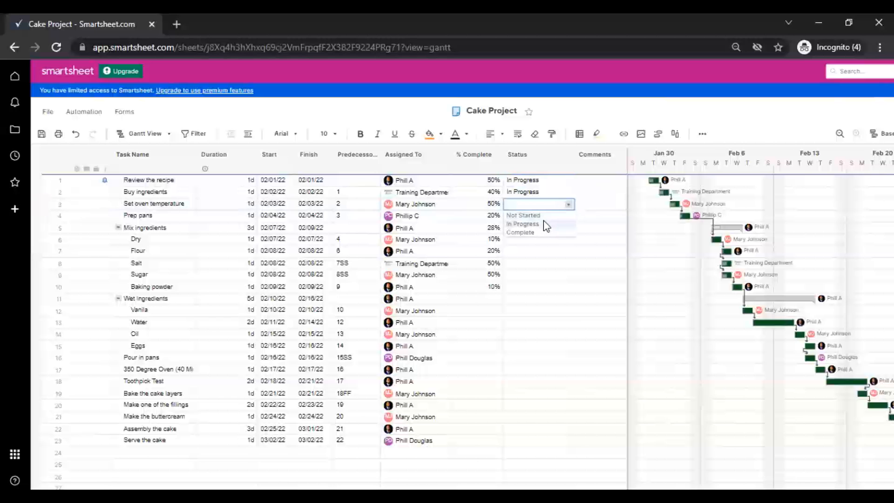
click(542, 221)
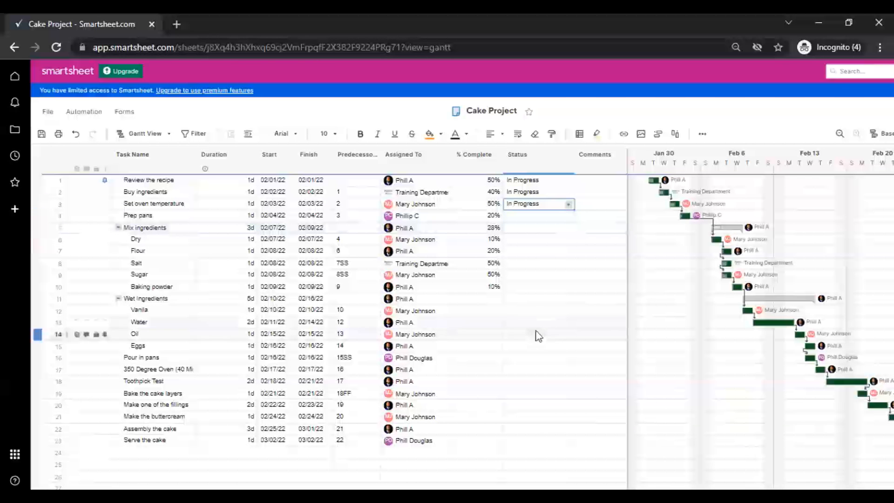
Set the Status of Wet ingredients and its subtasks Vanila and Water to Not Started.
click(550, 304)
click(569, 298)
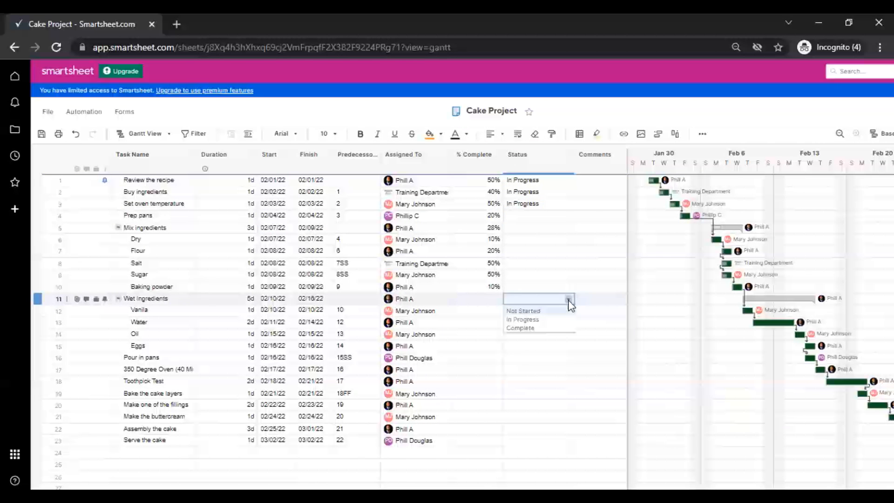
click(555, 311)
click(562, 313)
click(569, 311)
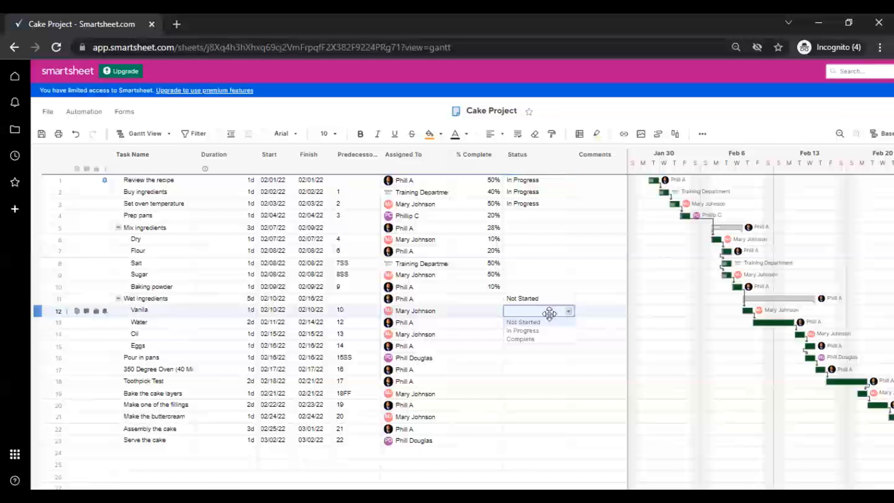
click(548, 323)
click(568, 323)
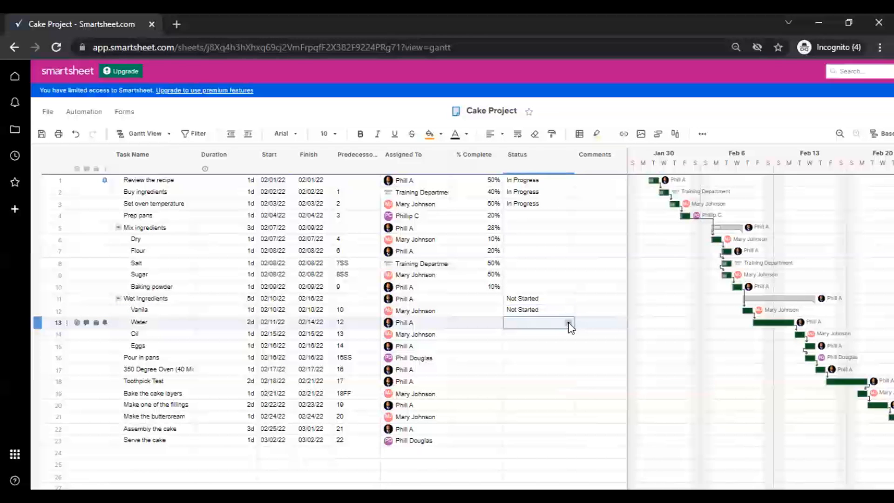
click(568, 323)
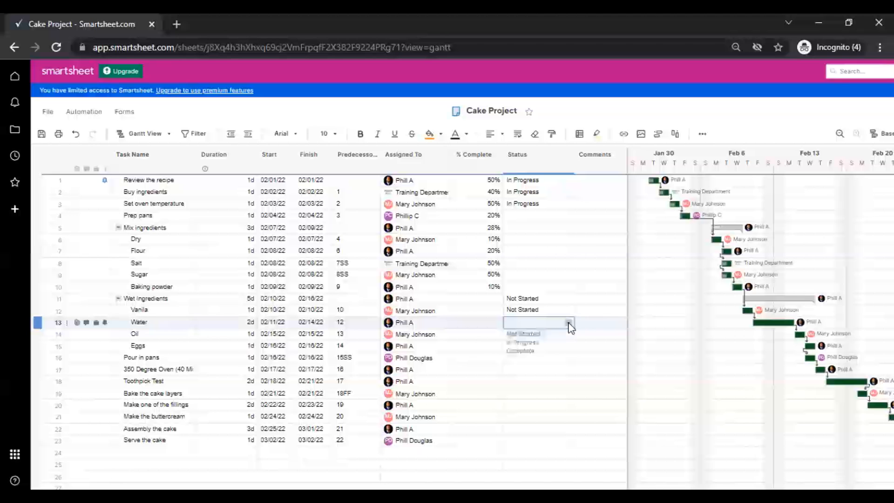
click(558, 334)
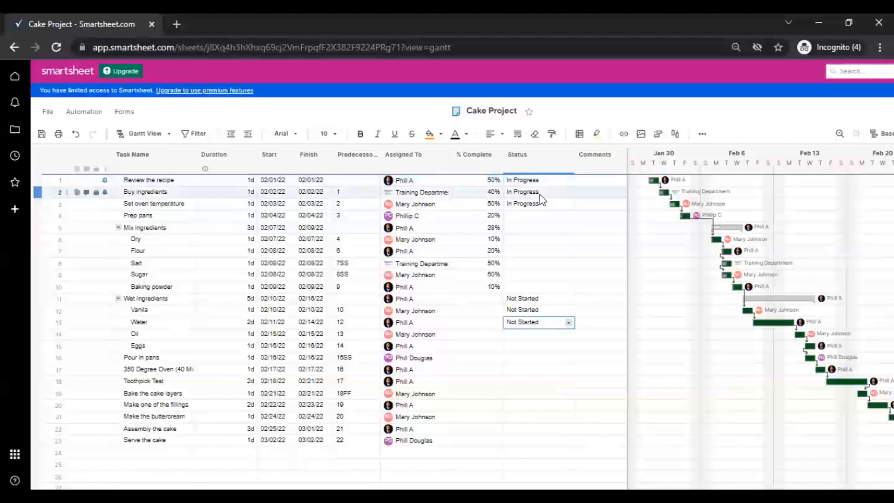
Examine the values offered for a new filter on the Status column and close it without applying.
click(565, 157)
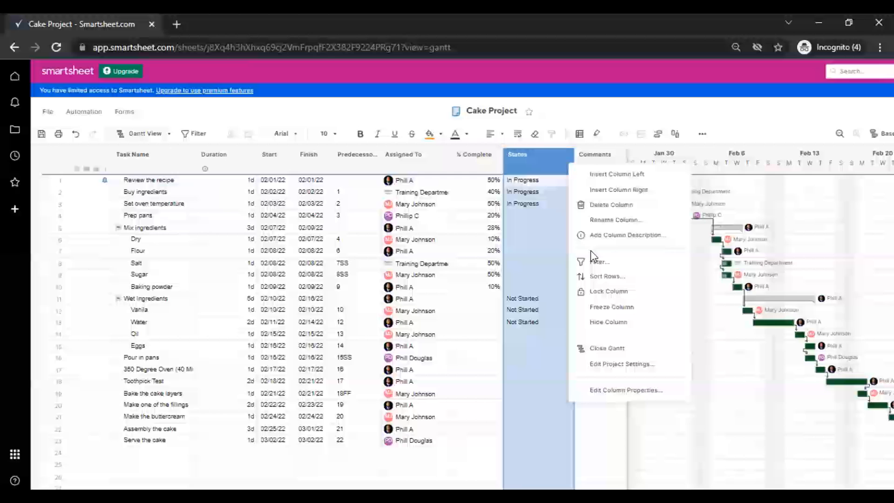
click(600, 263)
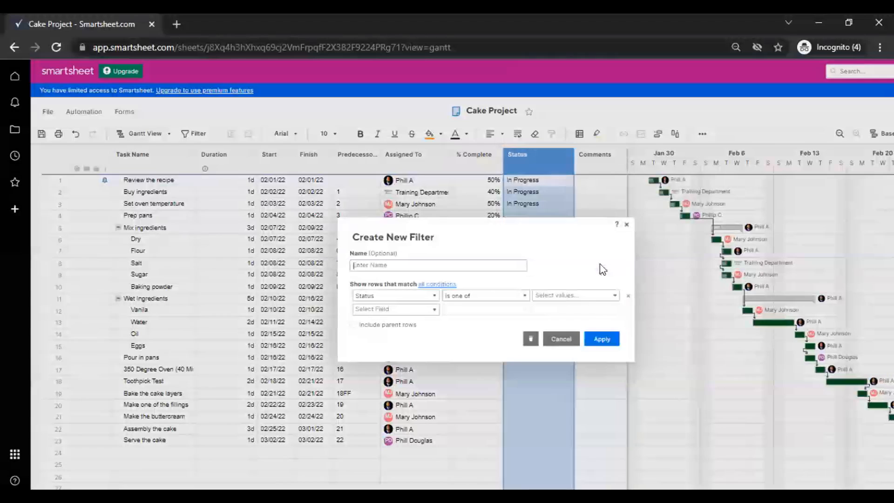
click(614, 297)
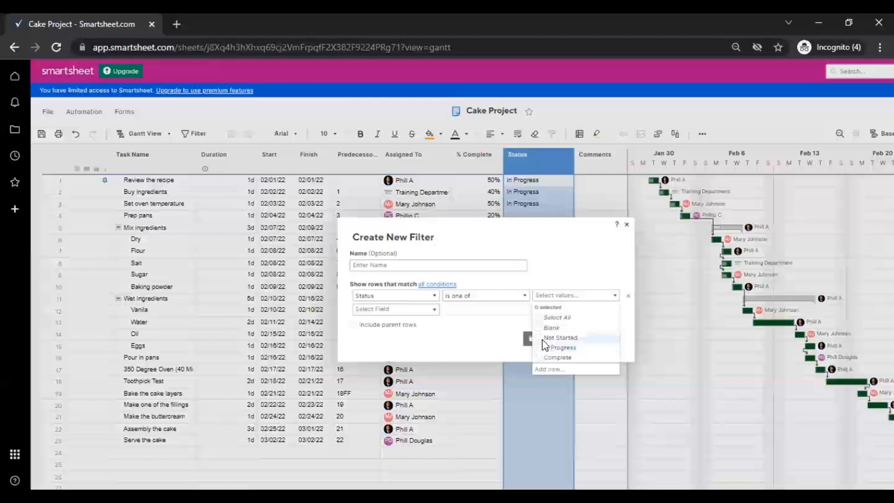
click(627, 223)
click(627, 223)
click(599, 181)
Apply a filter on the % Complete column that shows only rows where the value is greater than 10%.
click(475, 155)
click(495, 155)
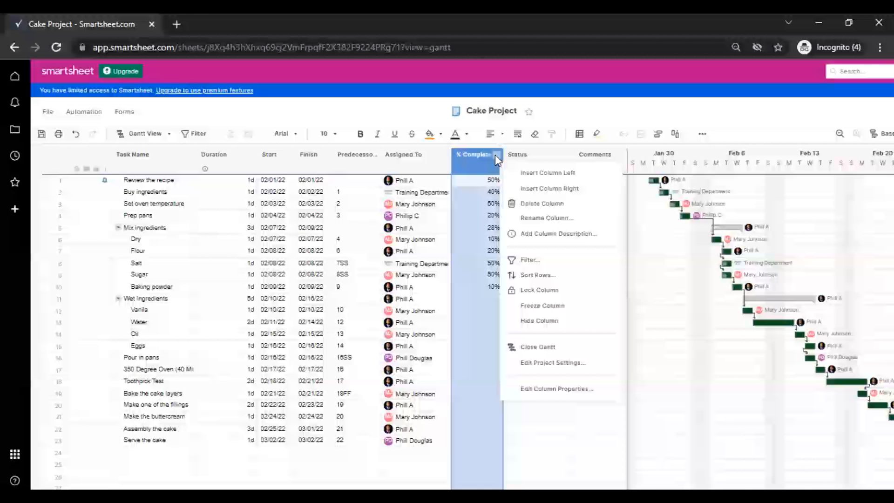
click(528, 260)
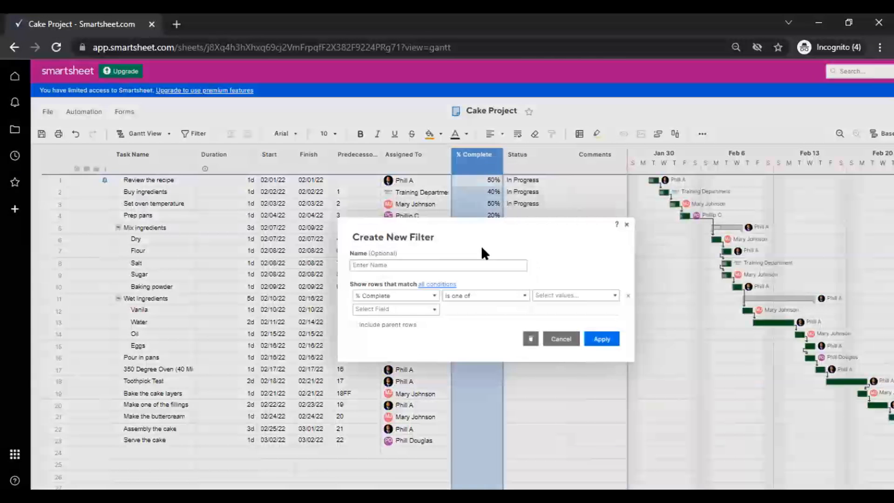
click(615, 296)
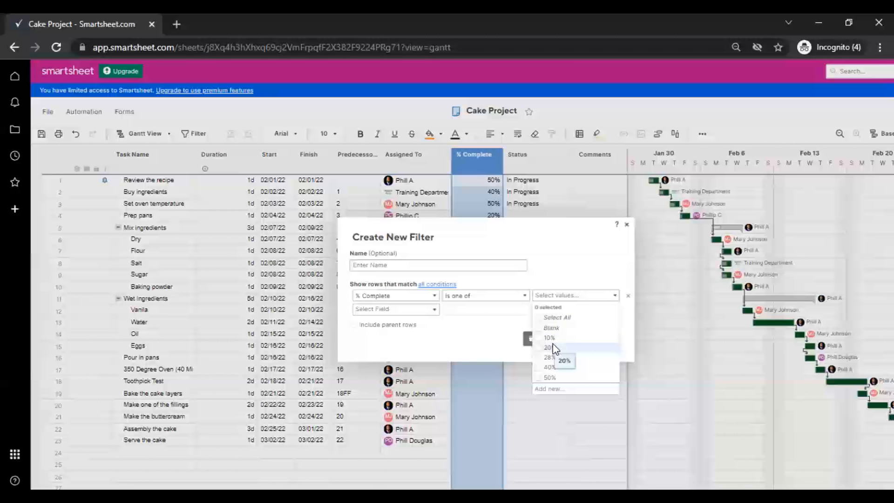
click(476, 321)
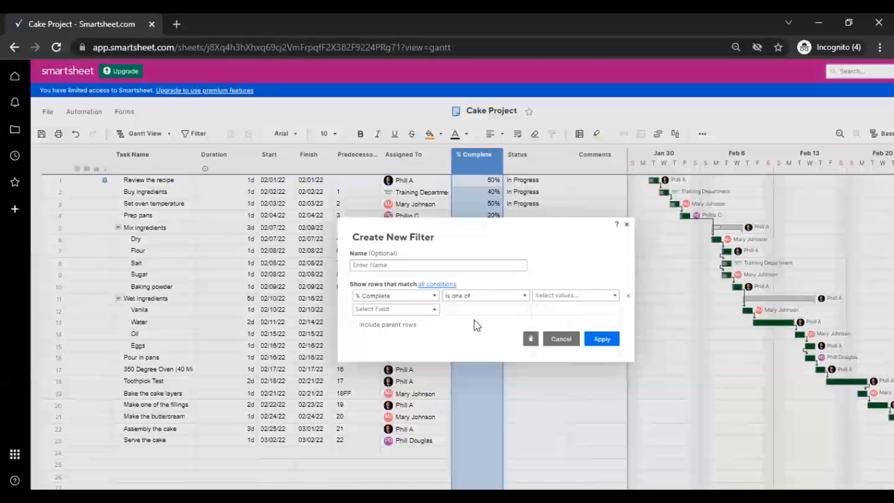
click(488, 295)
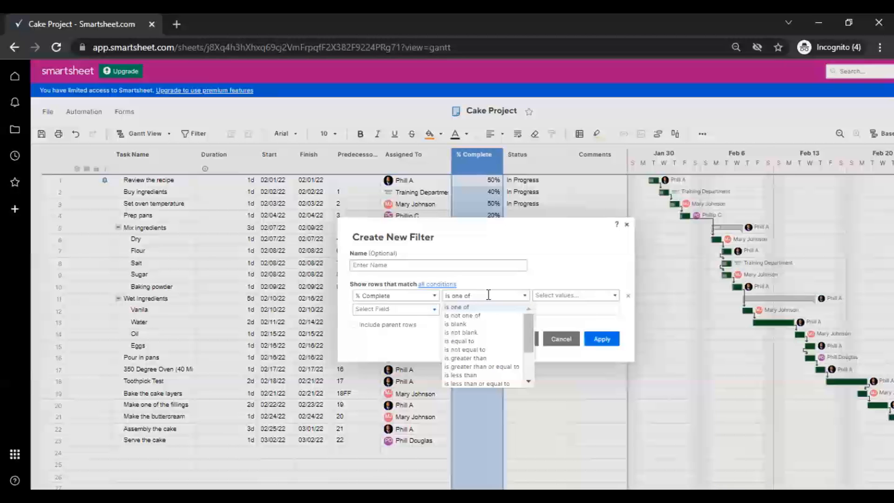
click(468, 358)
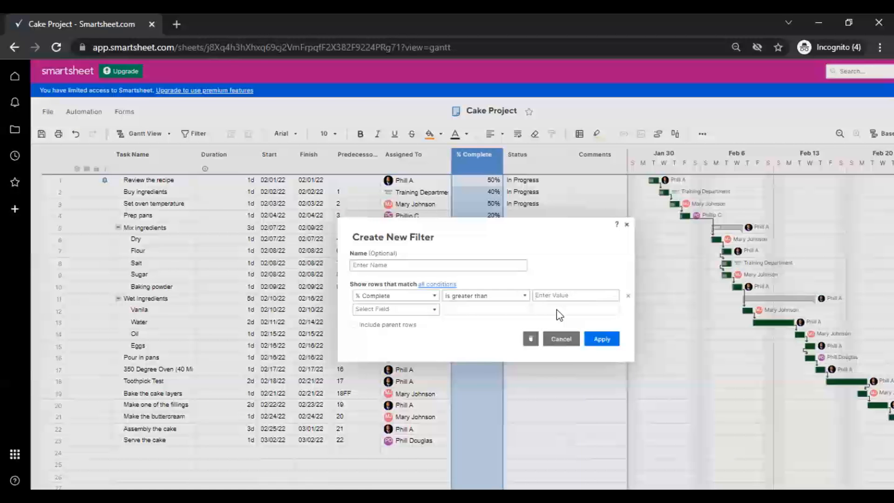
text(10)
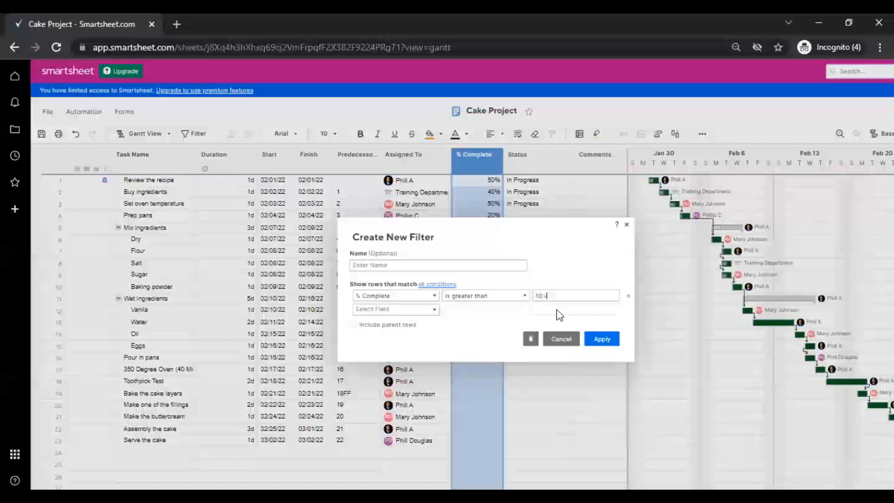
click(606, 339)
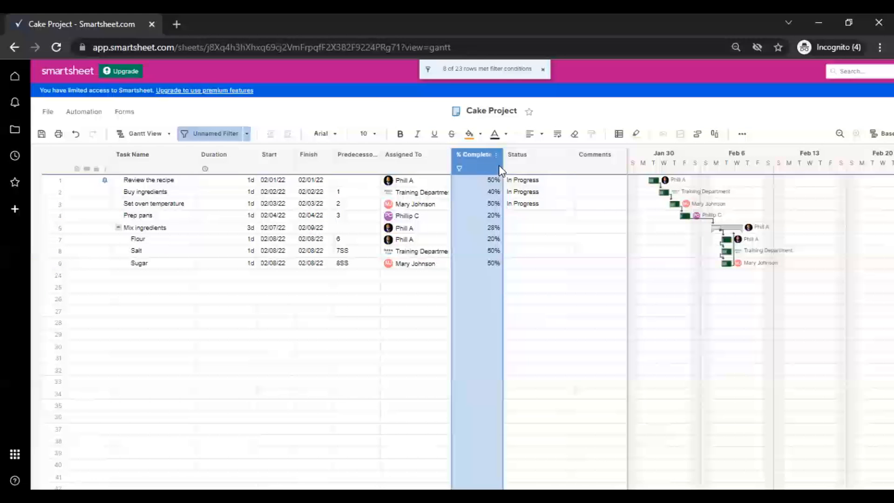
Open the unnamed % Complete filter for editing and delete it.
click(460, 168)
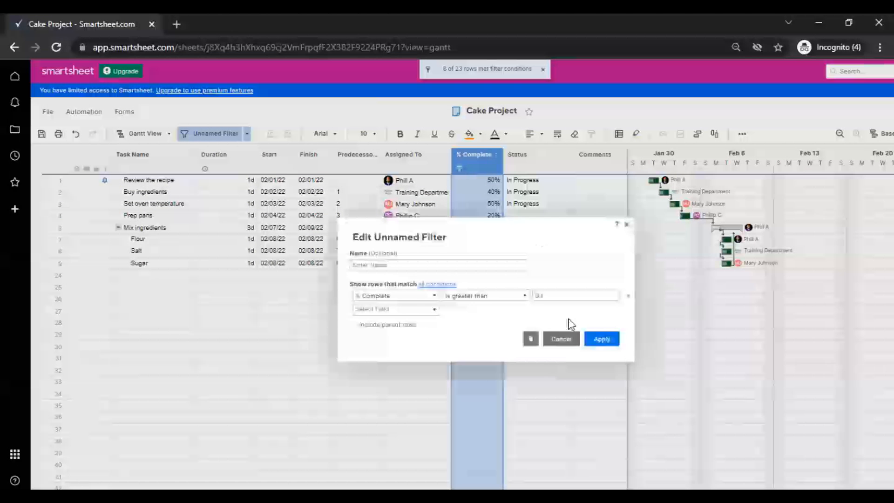
click(562, 339)
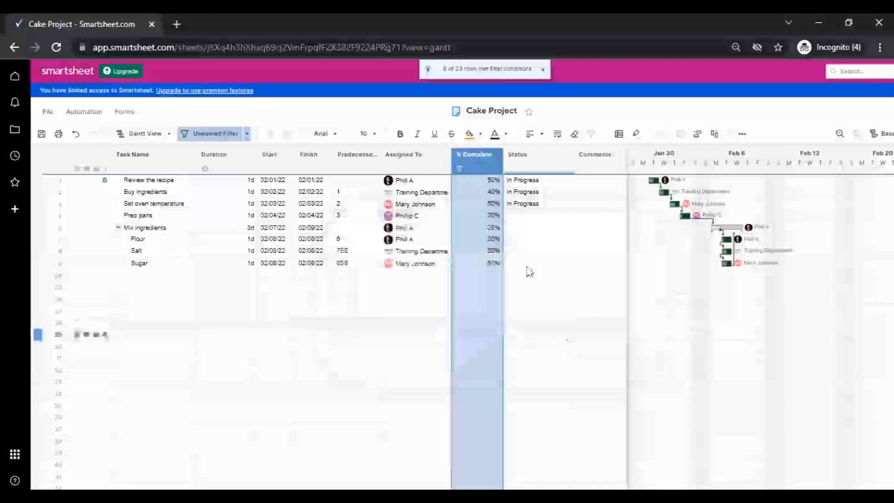
click(459, 168)
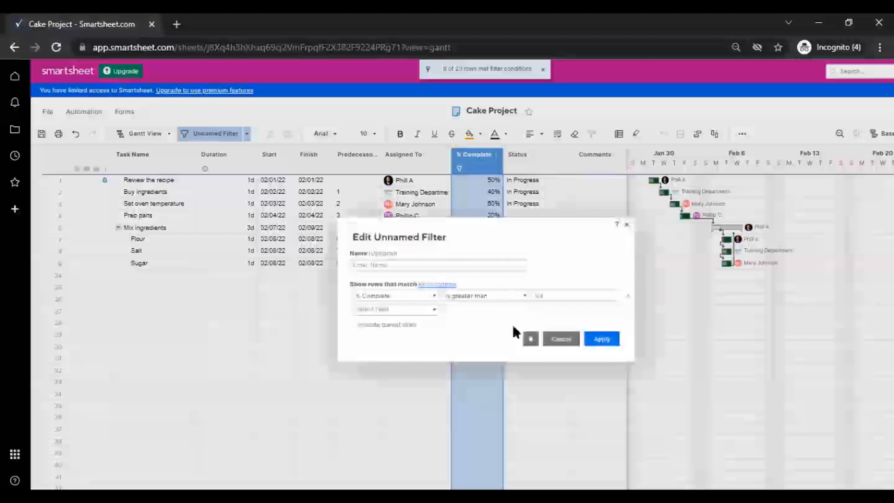
click(530, 340)
click(549, 216)
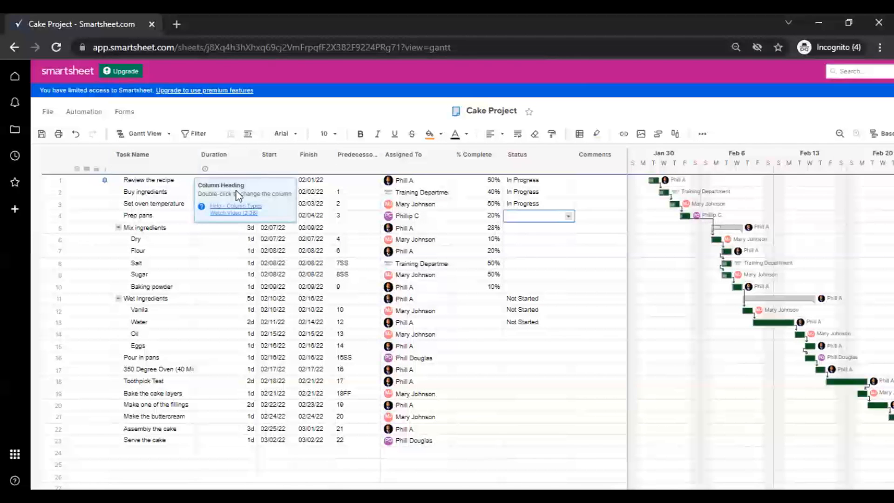
Widen the grid and enter Comments "This is a tough task" for Review the recipe and "This is easy" for Buy ingredients.
drag(628, 161, 758, 161)
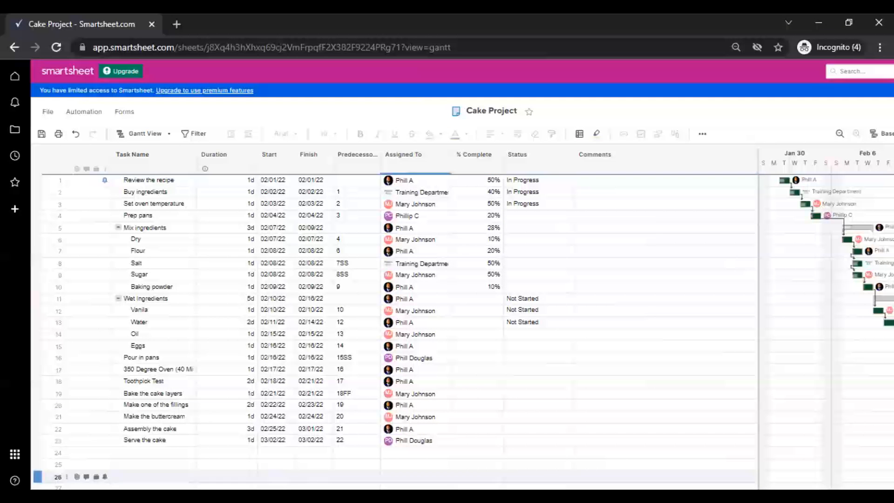
click(725, 232)
scroll(725, 232, right, 3)
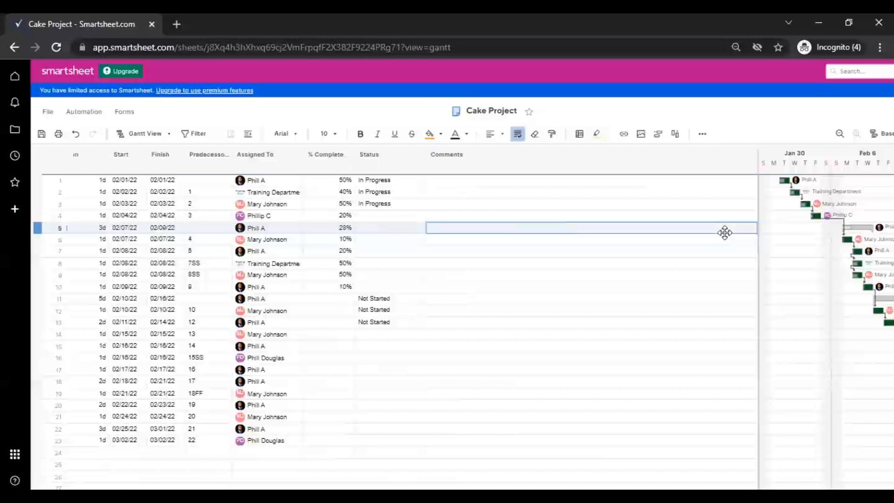
click(488, 183)
text(This is a)
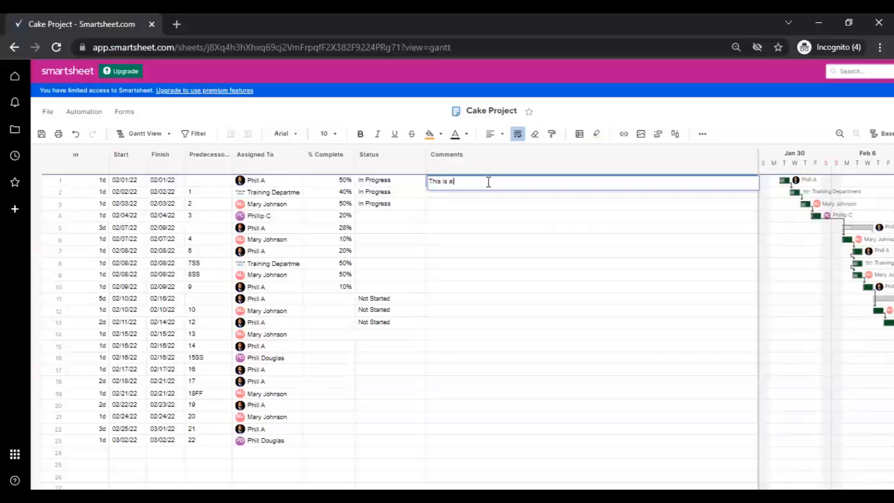
text( togh)
text(ough)
key(Return)
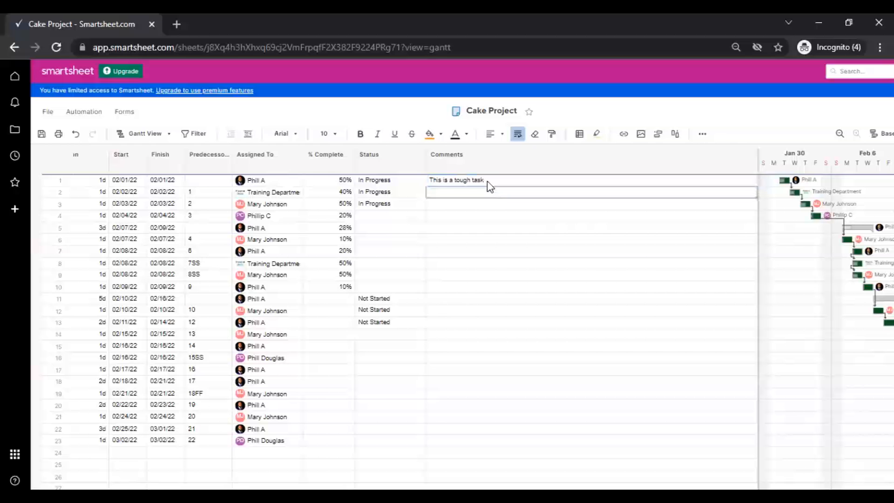
text(This is easy)
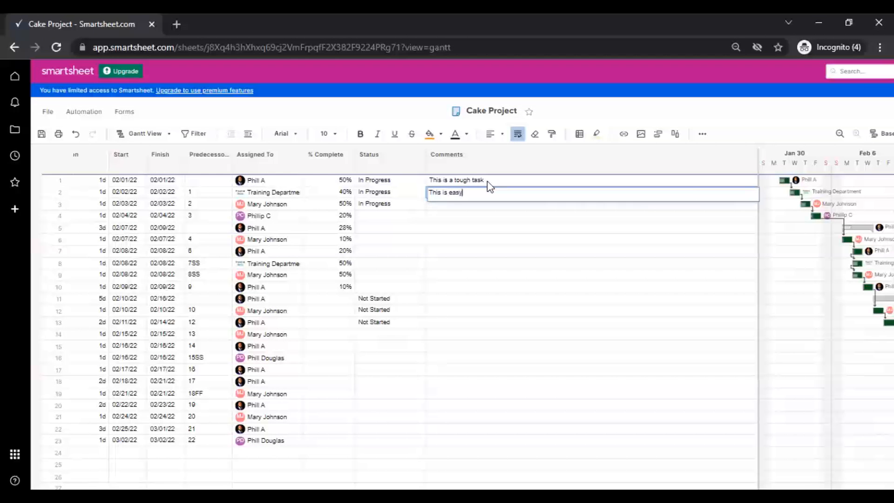
key(Return)
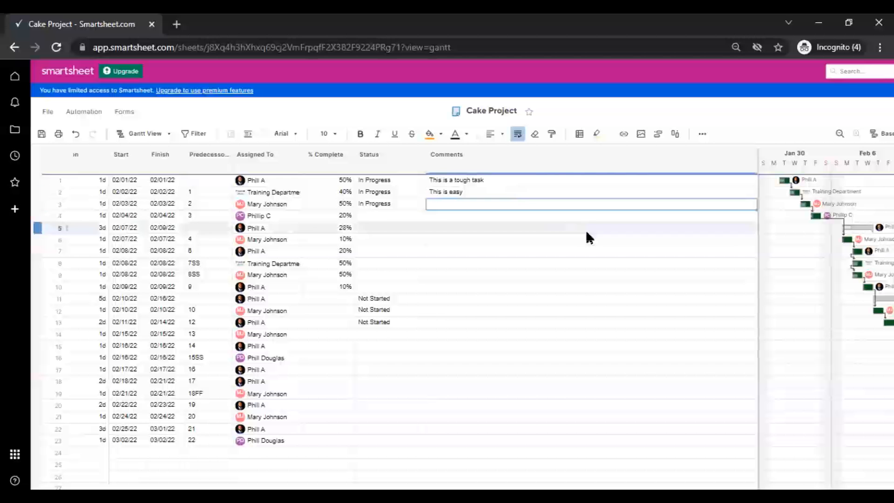
Narrow the grid to reveal more of the Gantt chart and open the row conversation for Review the recipe.
drag(759, 291, 551, 292)
click(186, 180)
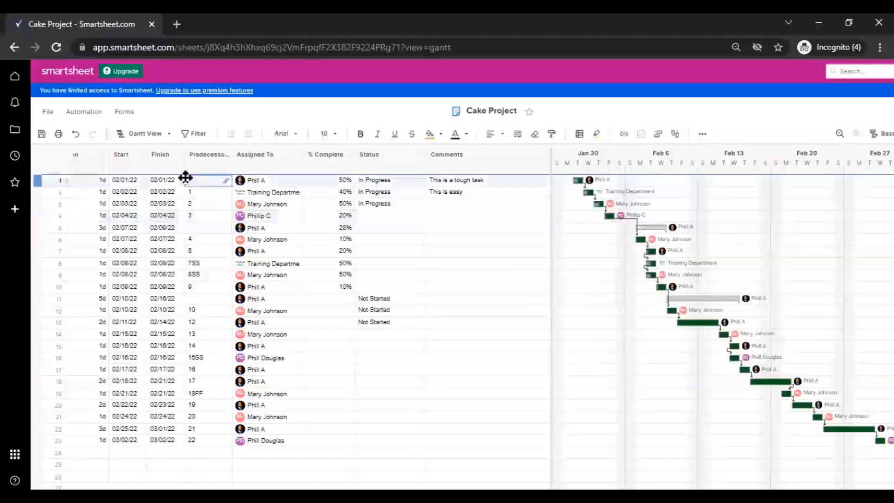
key(Left)
key(Left)
key(Left)
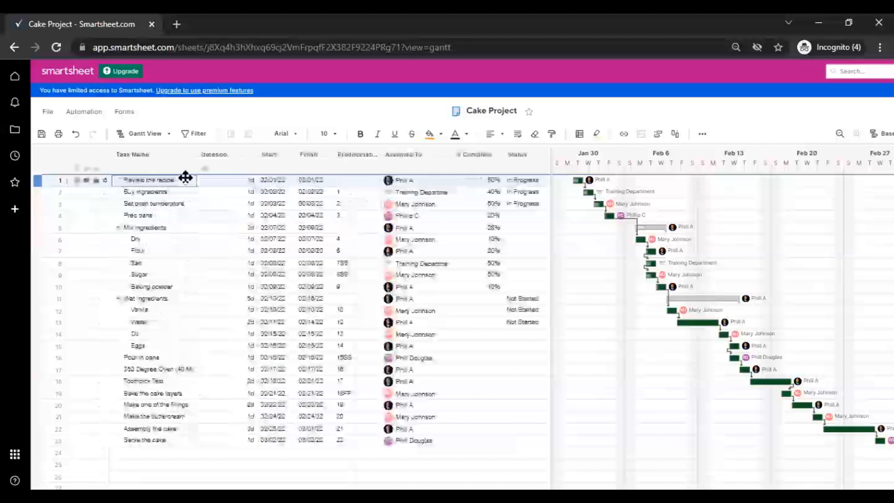
click(86, 181)
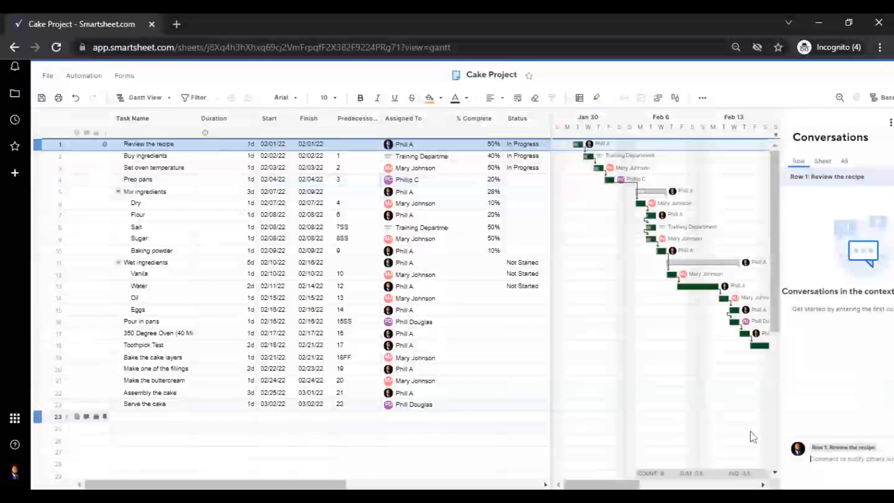
Post the comment "This is not a hard task" in the Review the recipe conversation, widening the Conversations pane and the Gantt chart.
drag(784, 282, 680, 282)
click(764, 461)
text(This is not a)
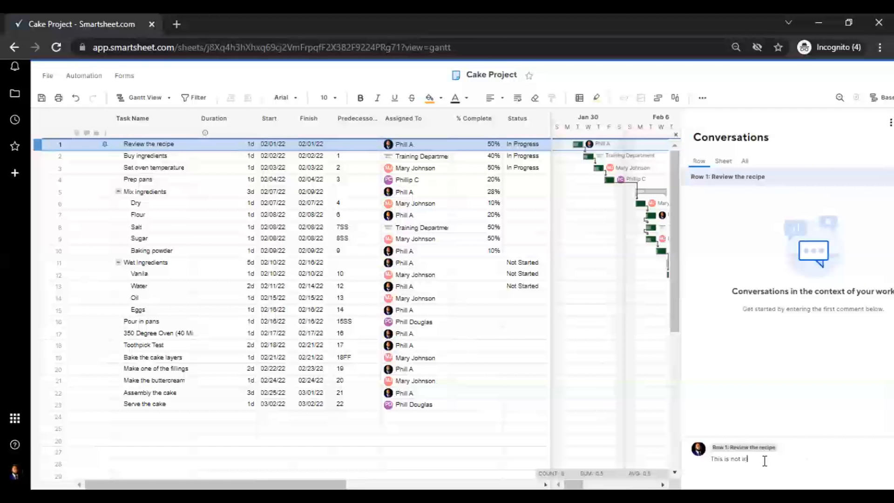
text( hard task)
drag(678, 295, 606, 292)
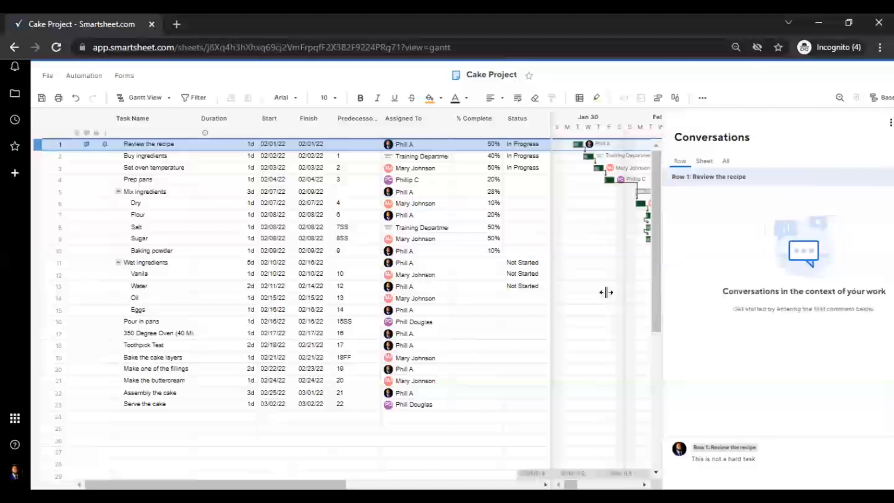
drag(551, 274, 434, 270)
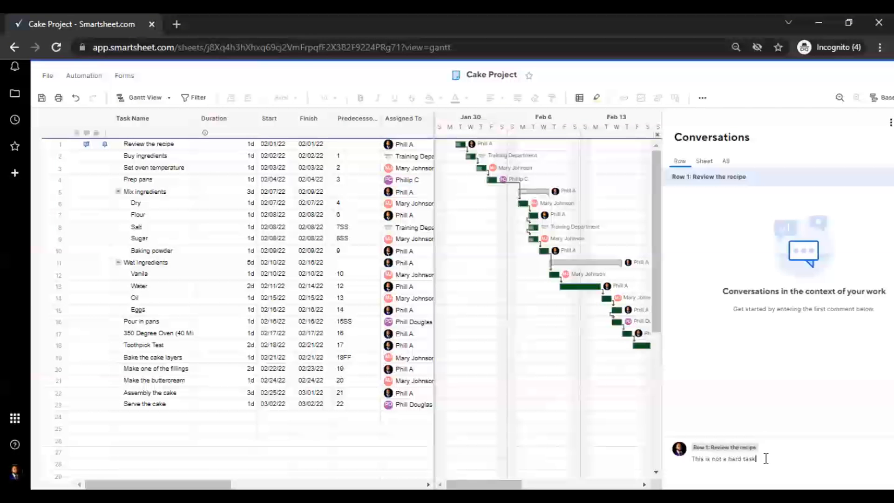
key(Return)
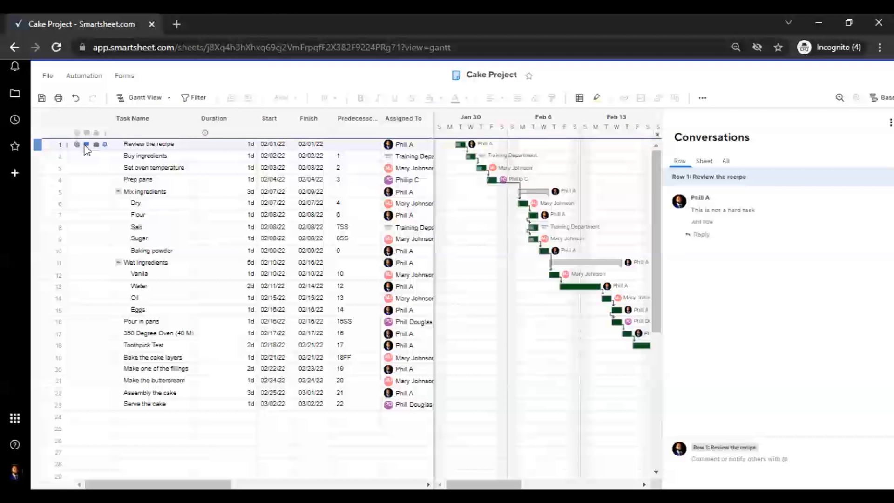
Reopen the conversation on Review the recipe and resize the panes to show the grid through the Comments column.
click(116, 157)
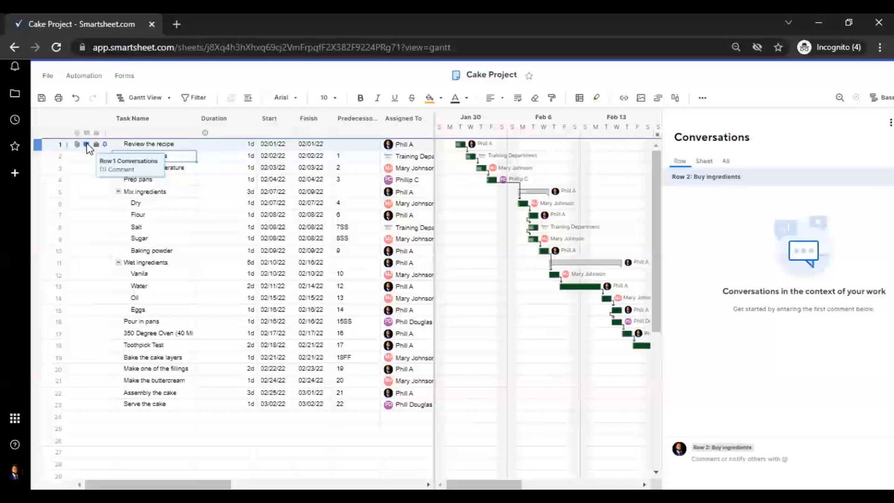
click(87, 145)
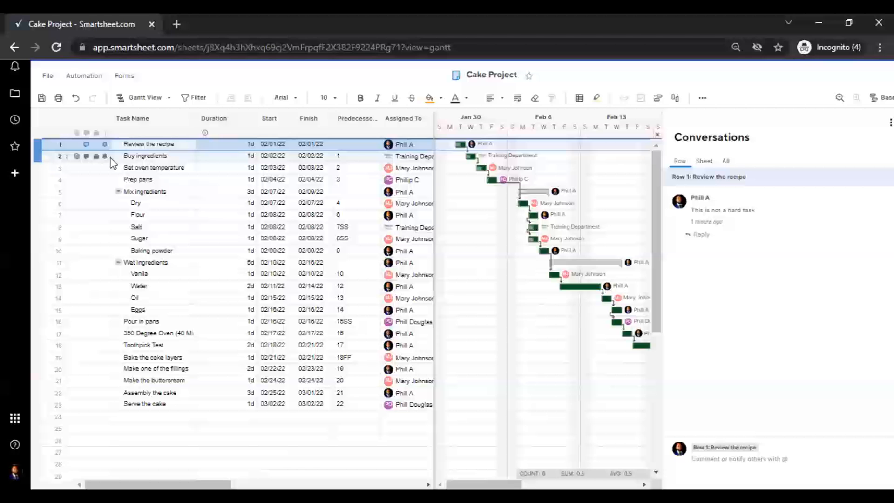
drag(658, 136, 777, 135)
drag(436, 177, 608, 186)
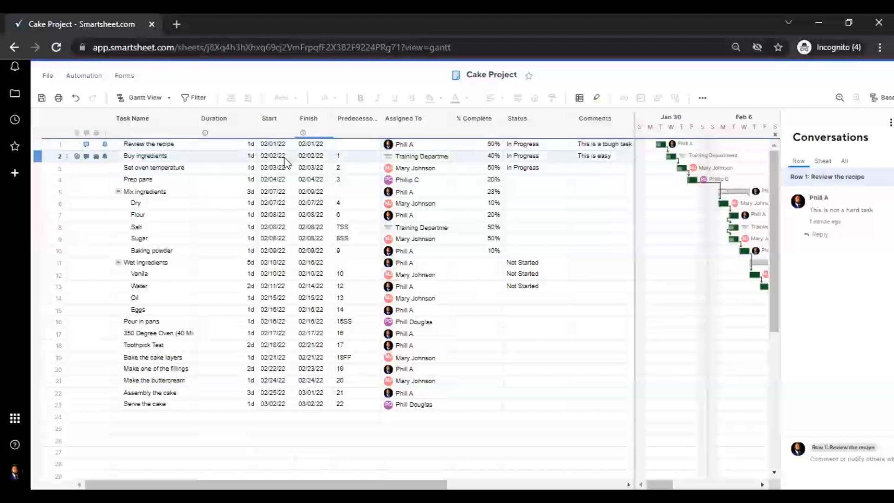
drag(635, 124, 616, 122)
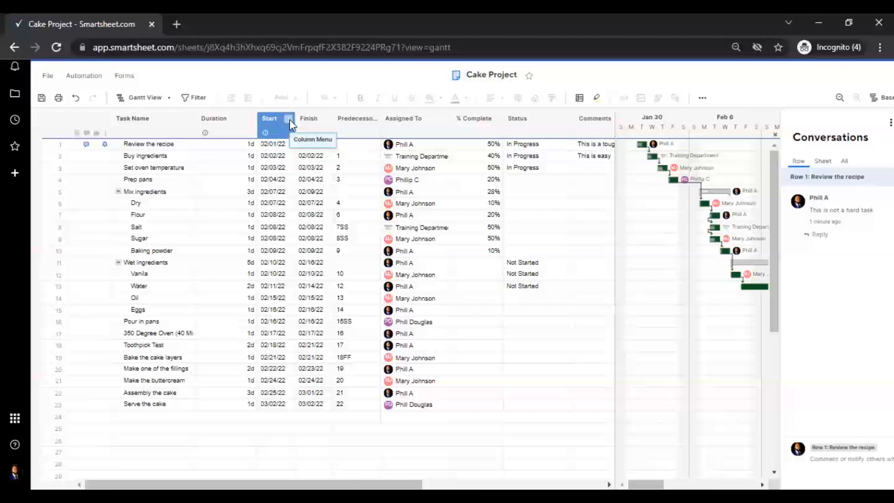
Create a new filter on the Start column with the condition "is less than or equal to".
click(289, 122)
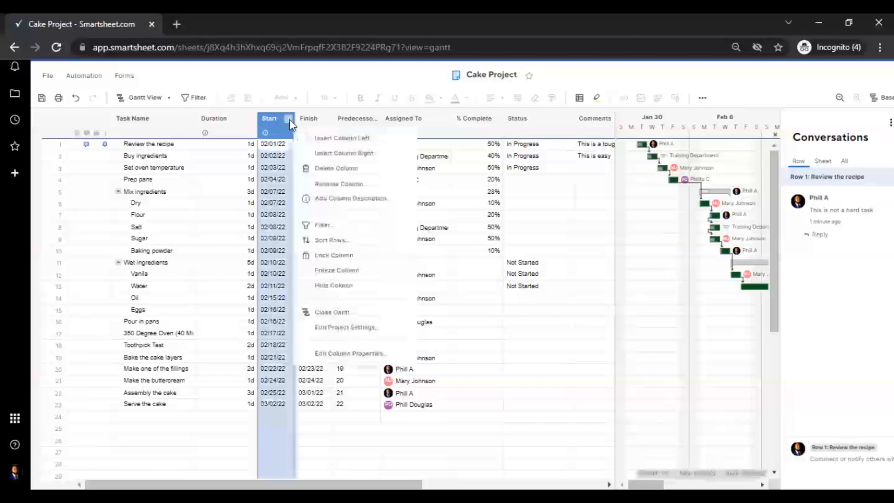
click(347, 233)
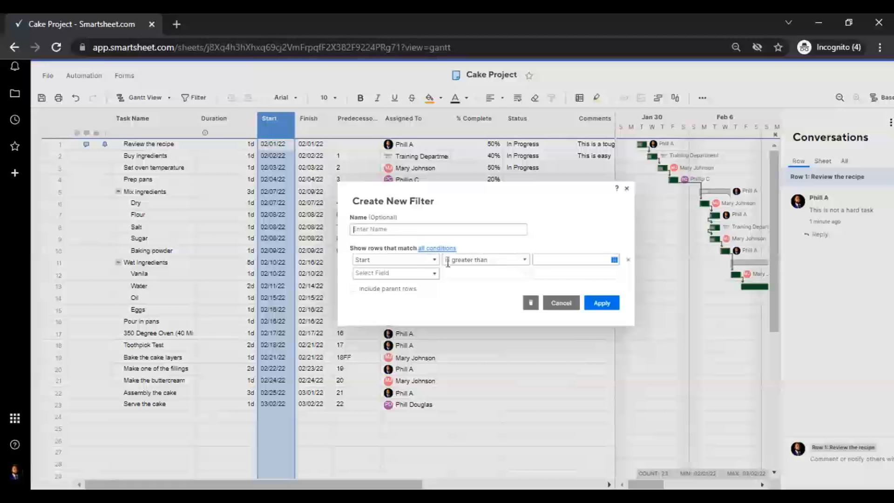
click(524, 259)
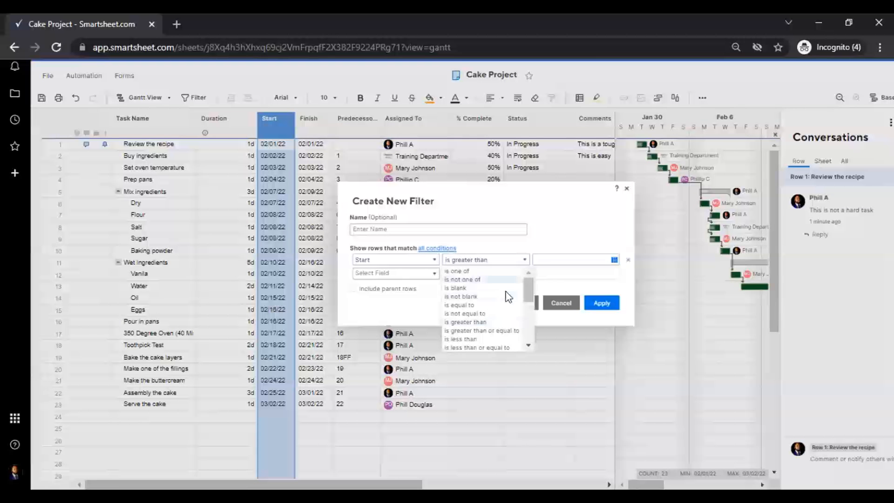
click(486, 349)
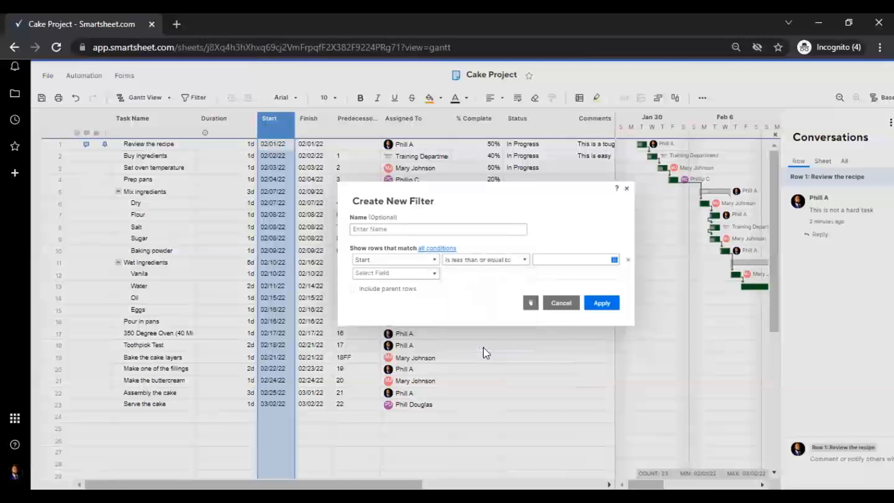
Set the Start filter's date to 02/08/22 and apply the filter.
click(614, 259)
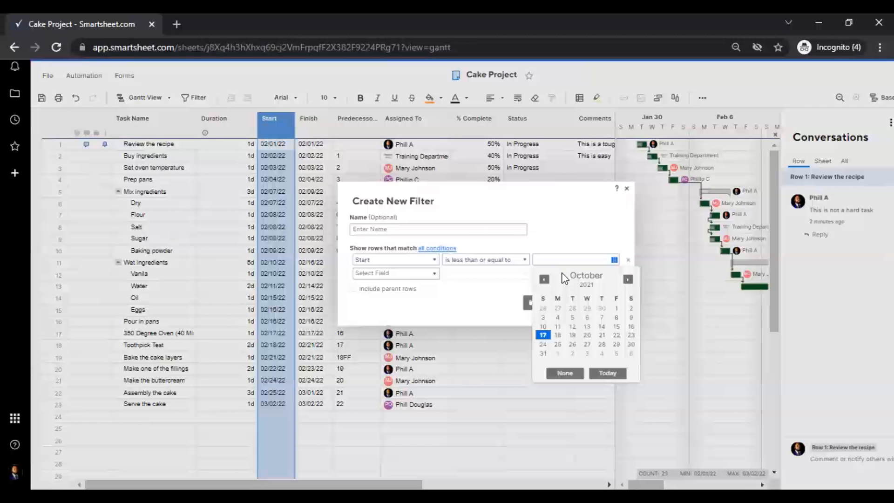
click(628, 279)
click(628, 279)
click(629, 279)
click(628, 279)
click(628, 279)
click(629, 279)
click(629, 279)
click(628, 279)
click(543, 279)
click(544, 280)
click(544, 279)
click(544, 279)
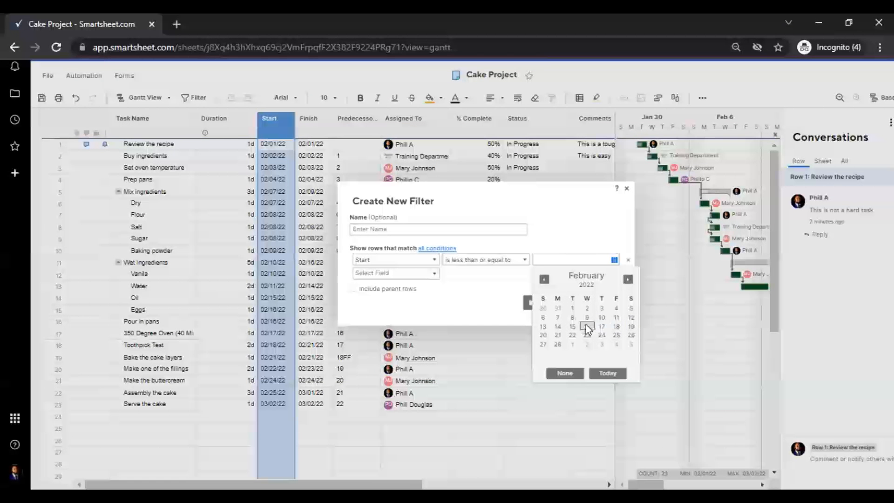
click(572, 317)
click(601, 303)
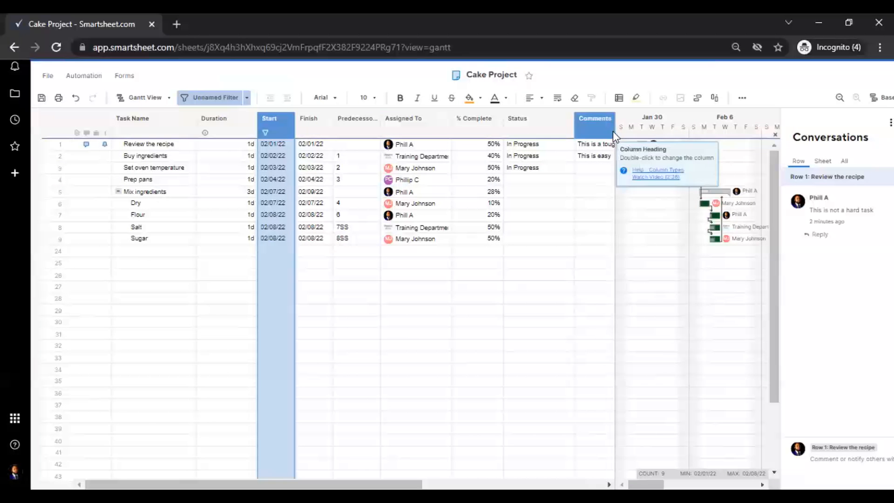
Widen the grid past Comments and set up a new Symbols column named "Risk Level" to the left of Status.
drag(615, 133, 684, 131)
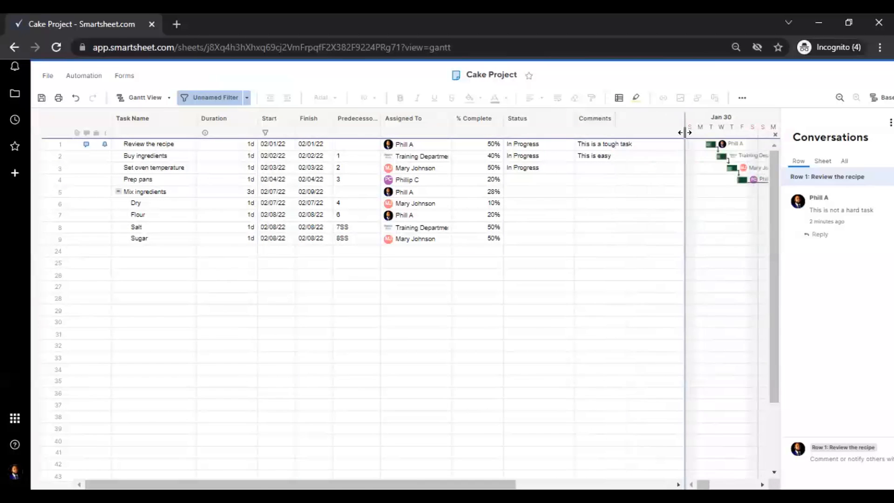
right_click(514, 126)
click(535, 134)
right_click(516, 123)
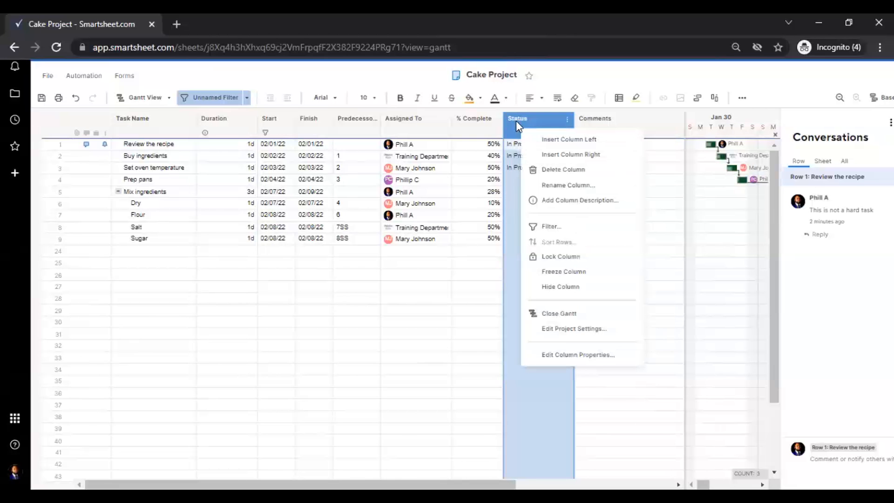
click(546, 139)
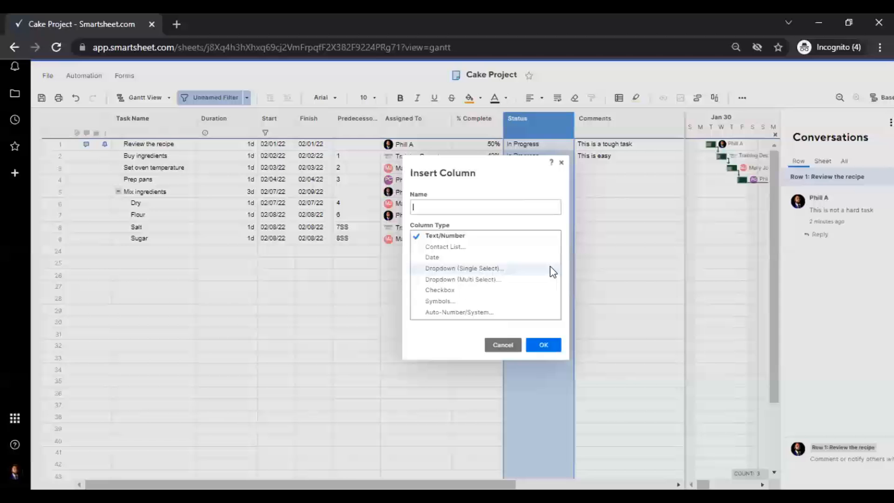
click(438, 302)
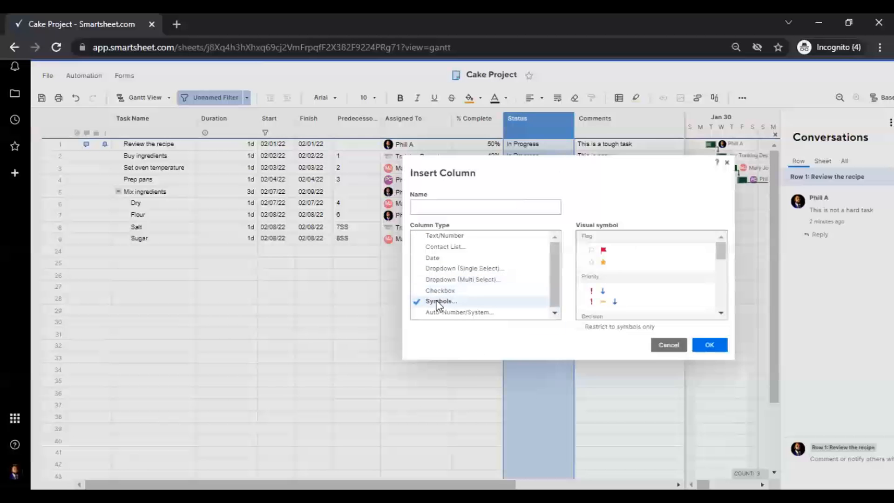
click(449, 207)
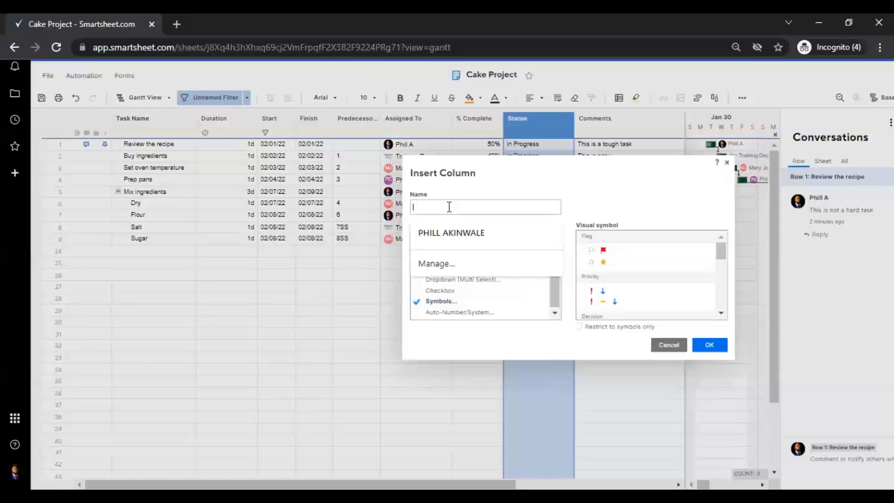
text(Risk Level)
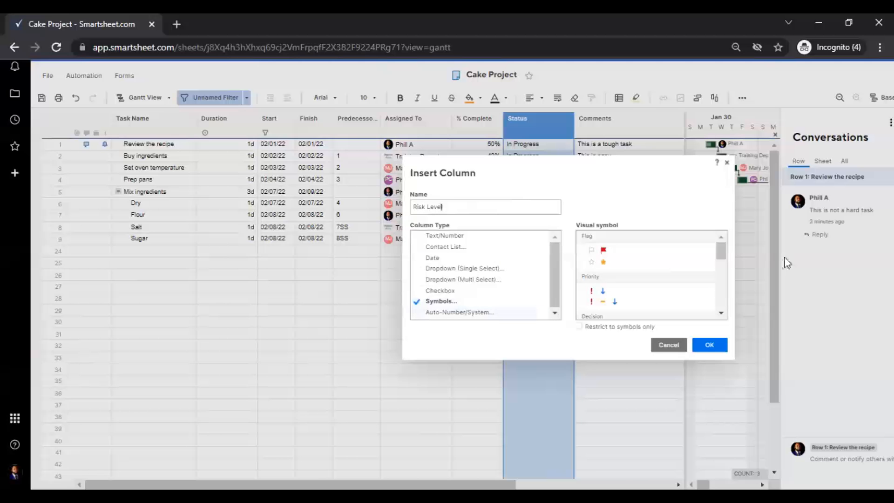
Choose the red, yellow, green, blue lights as the Risk Level column's symbols and insert the column.
drag(721, 252, 719, 272)
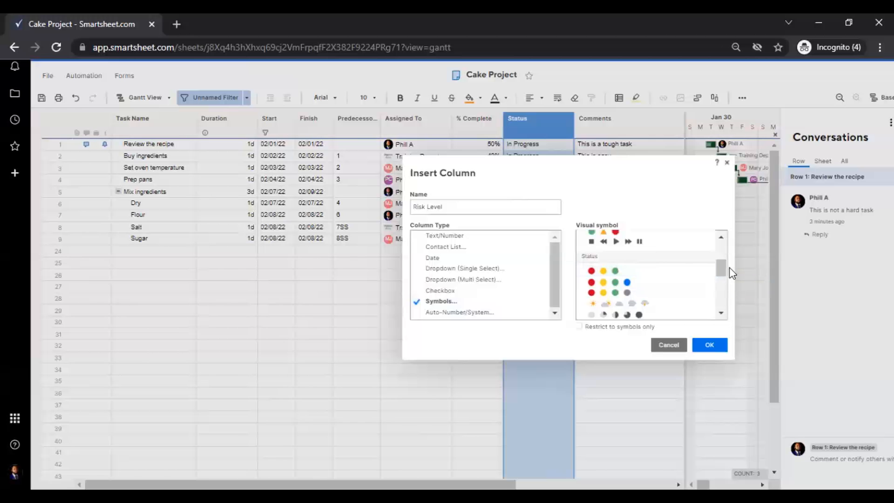
drag(723, 267, 725, 308)
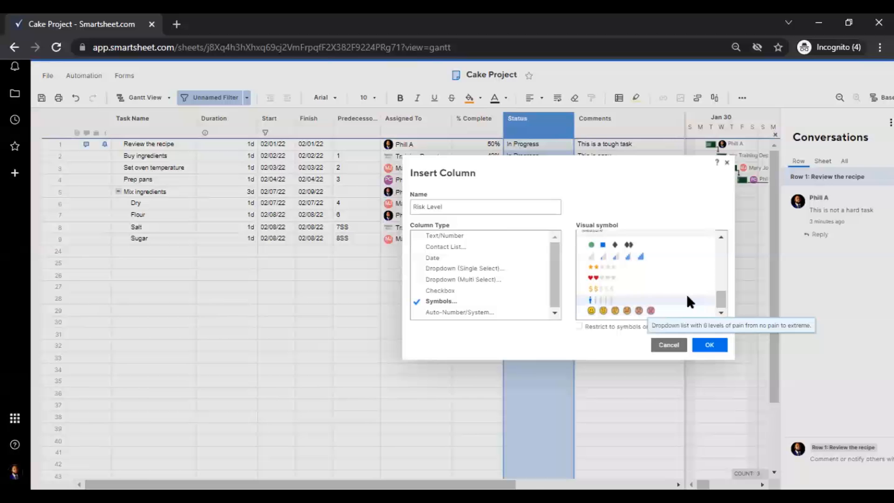
mouse_move(722, 293)
mouse_down()
mouse_move(724, 272)
mouse_move(724, 285)
mouse_up()
click(615, 239)
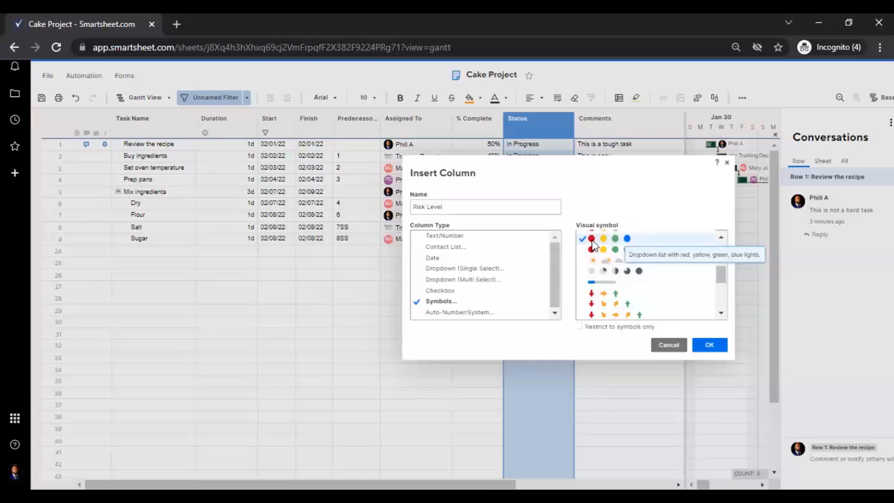
click(703, 345)
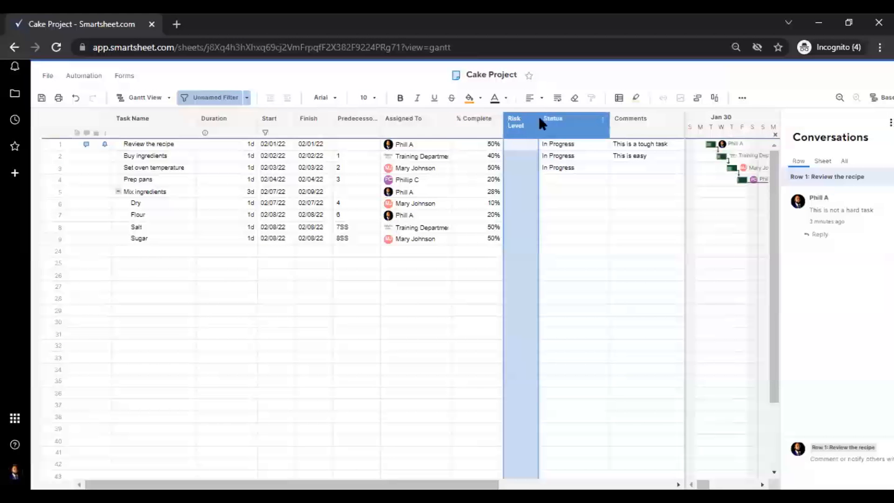
Widen the Risk Level column and view the symbol choices available for Review the recipe.
drag(536, 122, 579, 123)
click(527, 146)
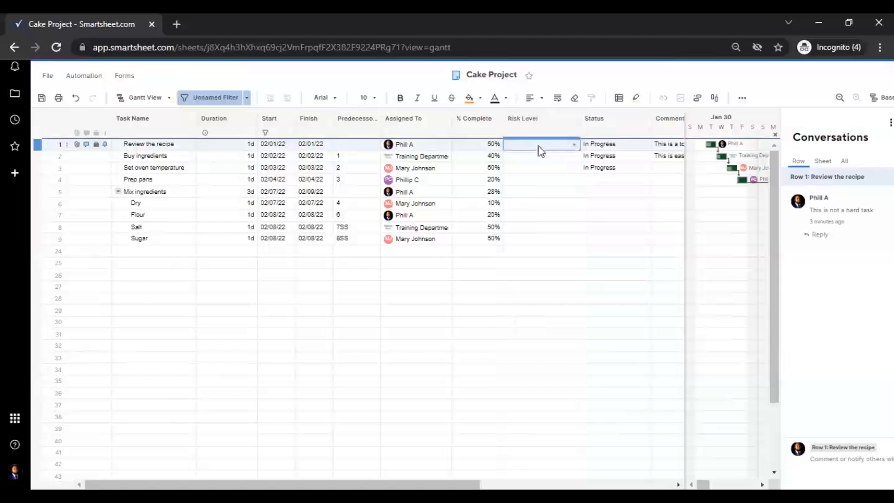
click(574, 146)
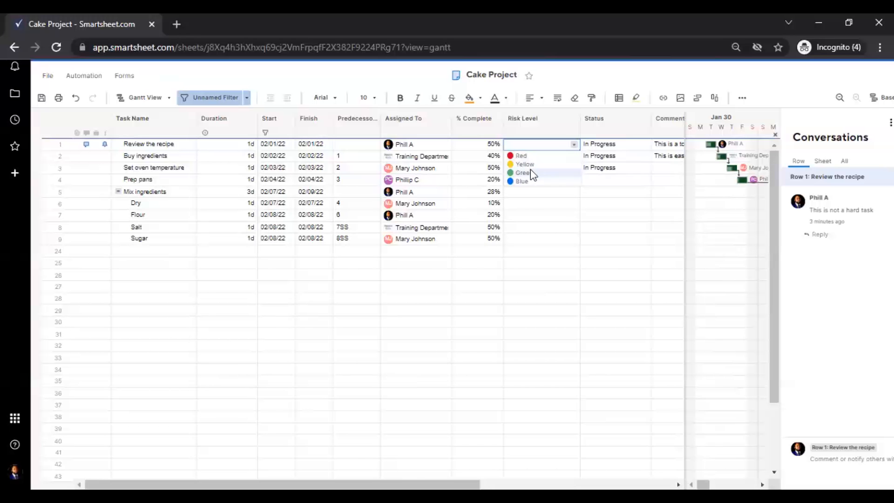
click(538, 239)
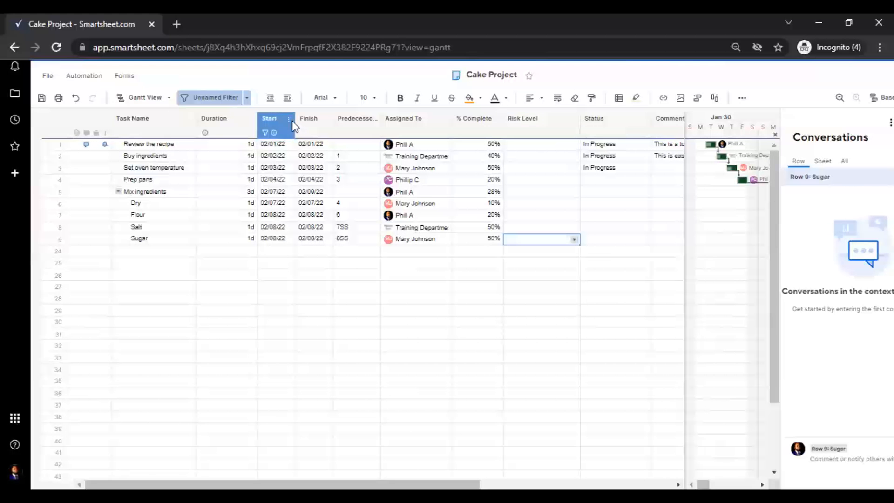
Delete the unnamed filter on the Start column.
click(266, 131)
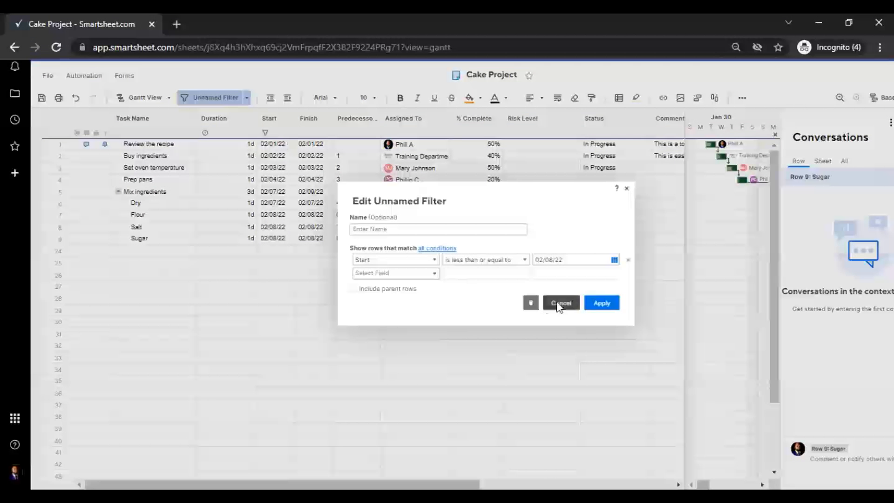
click(531, 304)
click(608, 303)
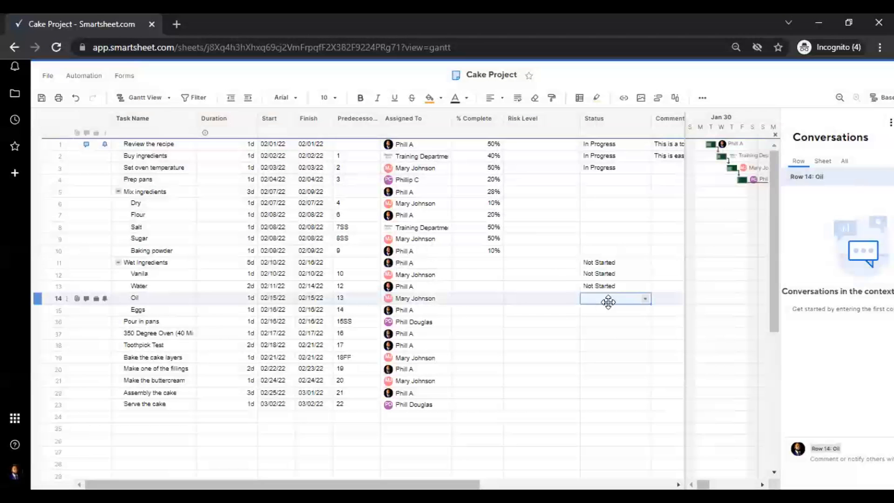
Set the Risk Level to Red for Review the recipe and Buy ingredients, Yellow for Set oven temperature, Green for Prep pans and Blue for Mix ingredients.
click(563, 144)
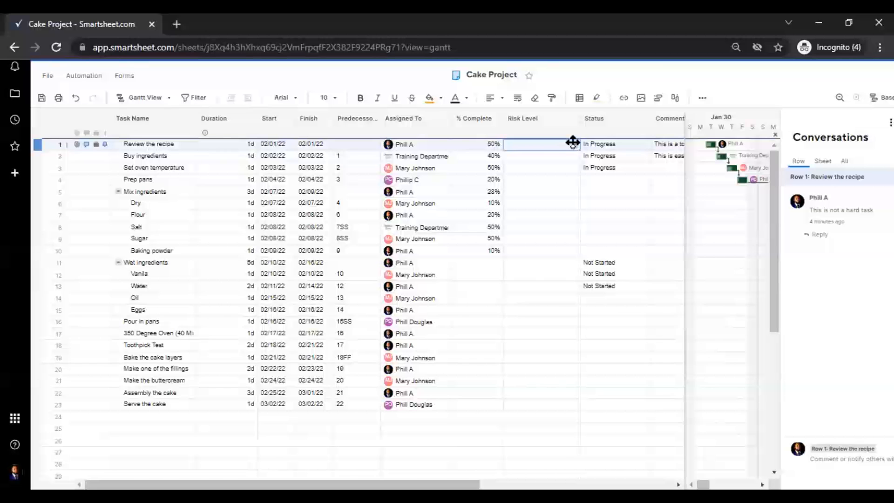
click(574, 144)
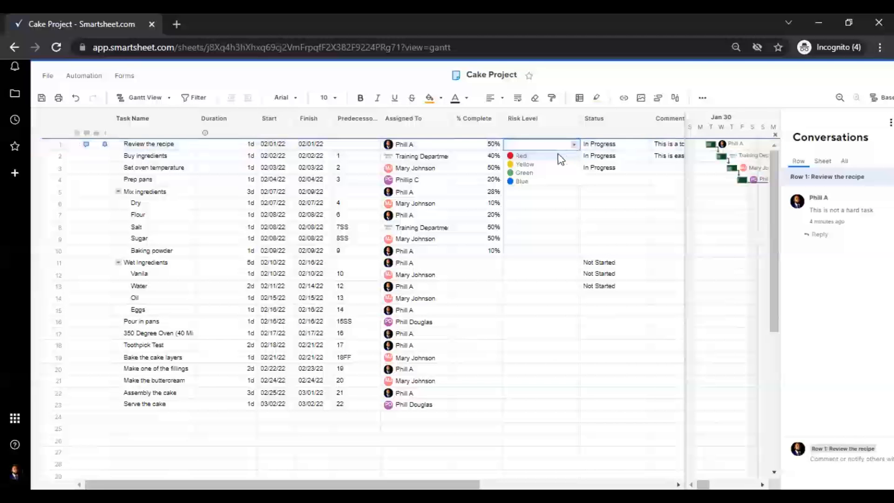
click(561, 158)
click(559, 159)
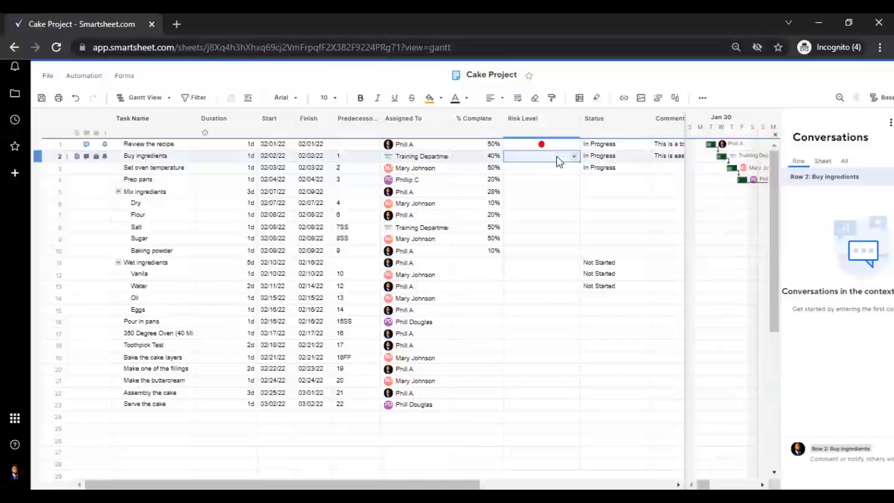
text(r)
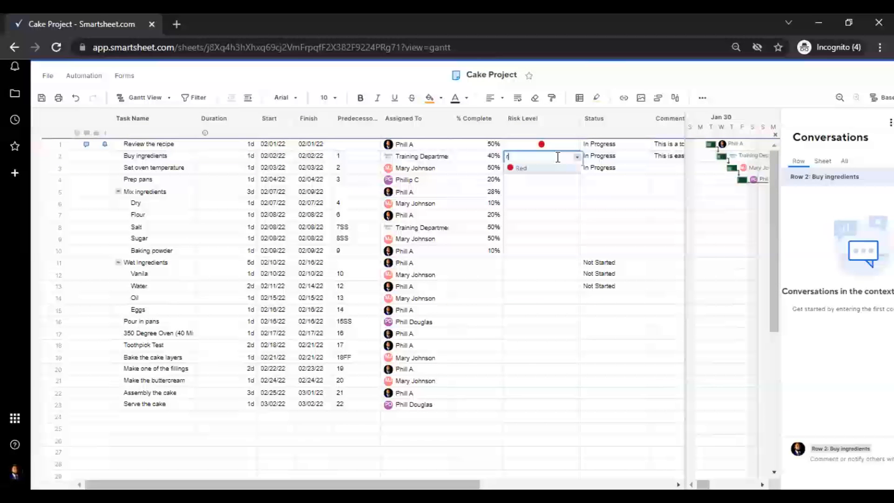
key(Return)
text(y)
key(Return)
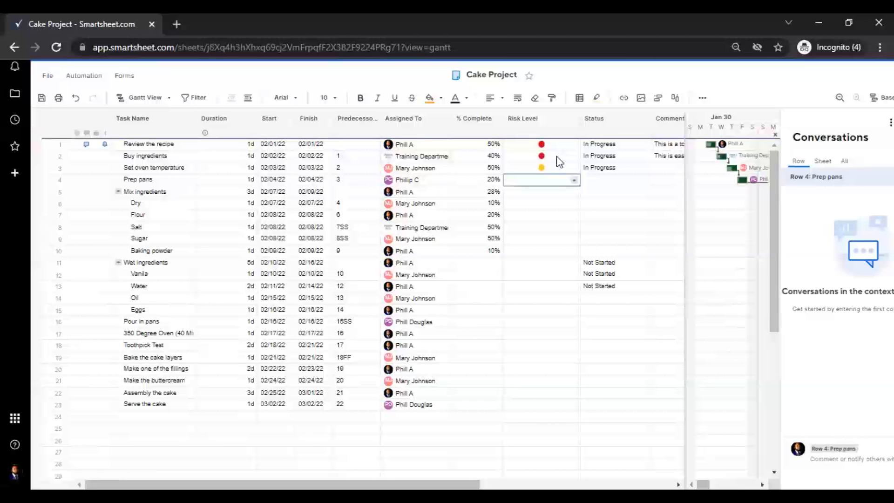
text(g)
key(Return)
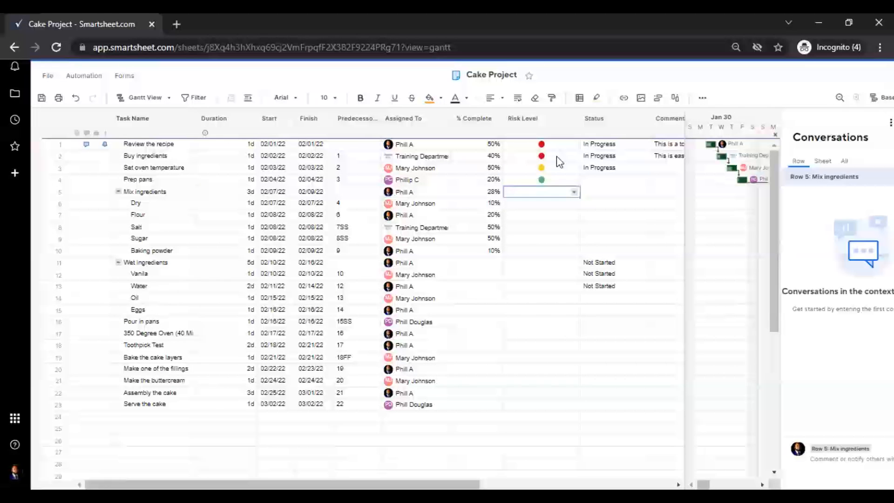
text(b)
key(Return)
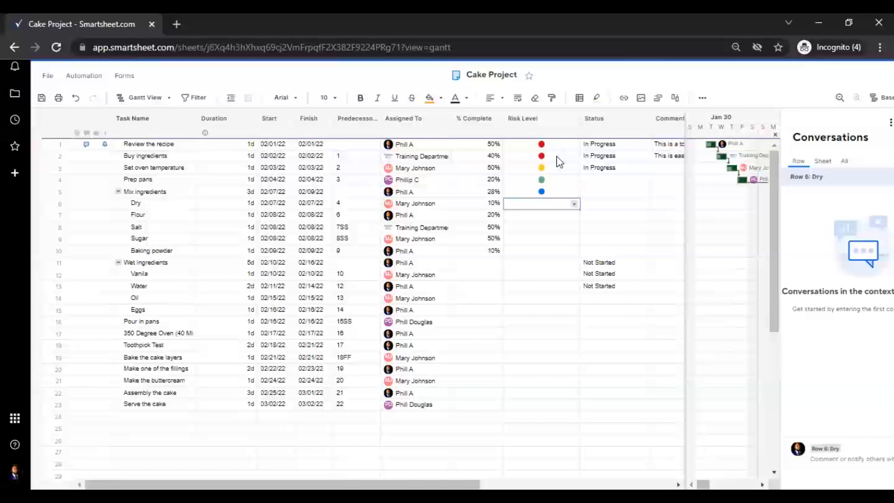
Set the Risk Level to Red for Dry and Sugar, Green for Flour, Baking powder and Vanila, Blue for Salt, and "b" for Wet ingredients.
text(r)
key(Return)
text(g)
key(Return)
key(b)
key(Return)
key(r)
key(Return)
key(g)
key(Return)
key(b)
key(Return)
text(g)
key(Return)
Set the Risk Level to Red for every task from Water through Bake the cake layers.
key(r)
key(Return)
key(r)
key(Return)
text(r)
key(Return)
key(r)
key(Return)
key(r)
key(Return)
key(r)
key(Return)
key(r)
key(Return)
Set the Risk Level to Green for Make one of the fillings and Blue for Make the buttercream through Serve the cake.
text(rg)
key(Return)
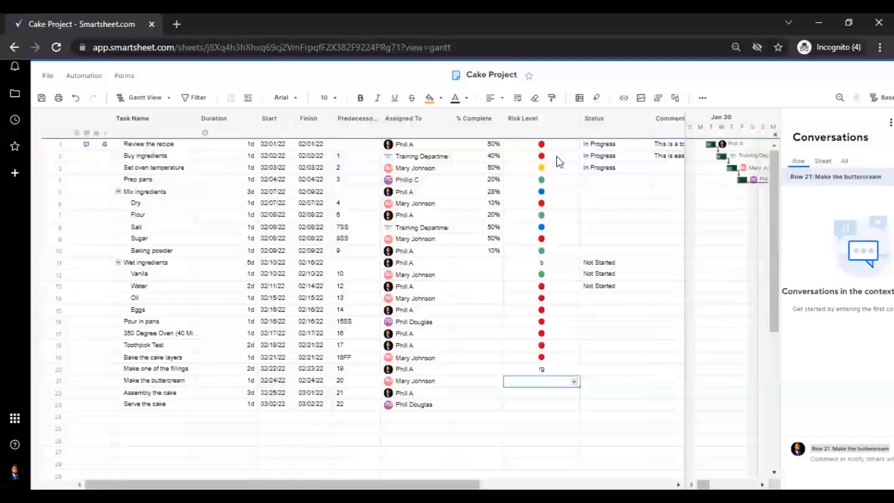
text(b)
key(Return)
text(b)
key(Return)
text(b)
key(Return)
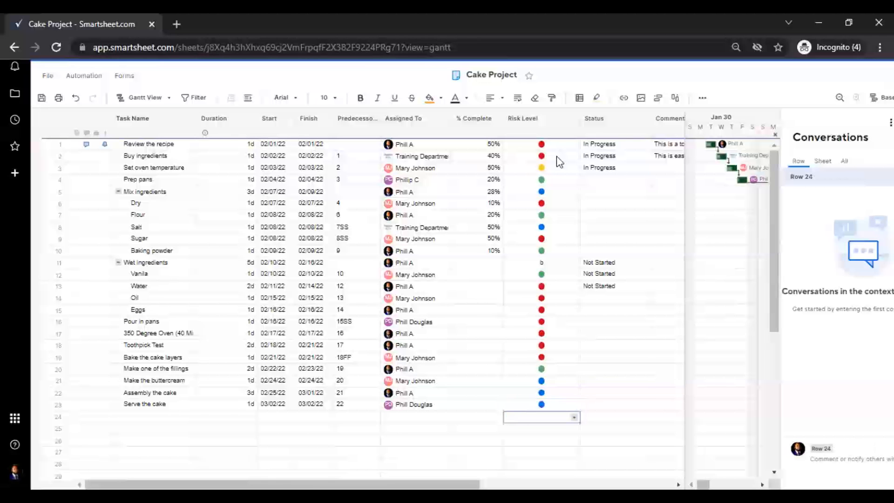
Examine the Risk Level entries from the end of the list back up to Vanila.
key(Up)
key(Up)
key(Up)
key(Up)
key(Up)
key(Up)
key(Up)
key(Up)
key(Up)
key(Up)
key(Up)
key(Up)
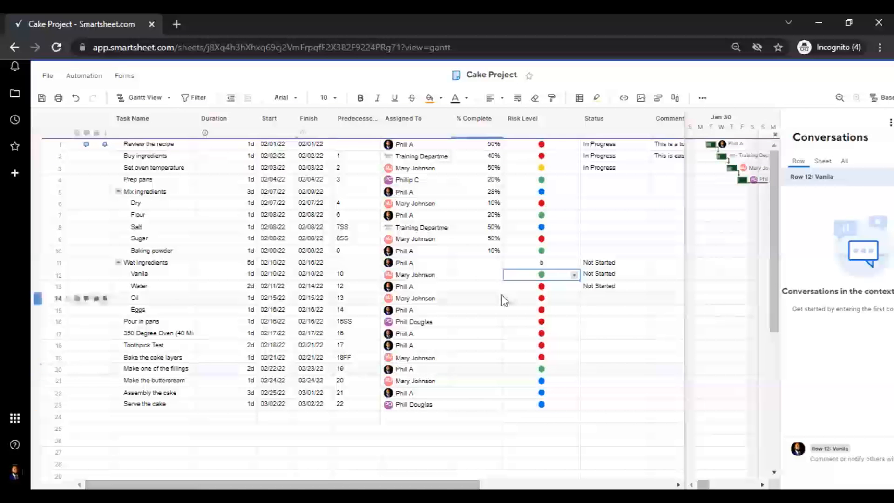
Narrow the Duration column slightly and save the Cake Project sheet.
click(247, 128)
drag(256, 124, 244, 124)
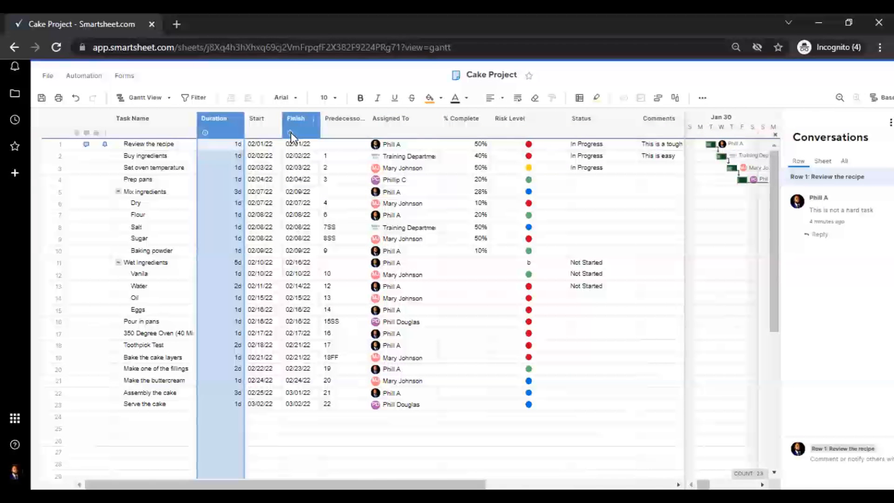
mouse_move(290, 132)
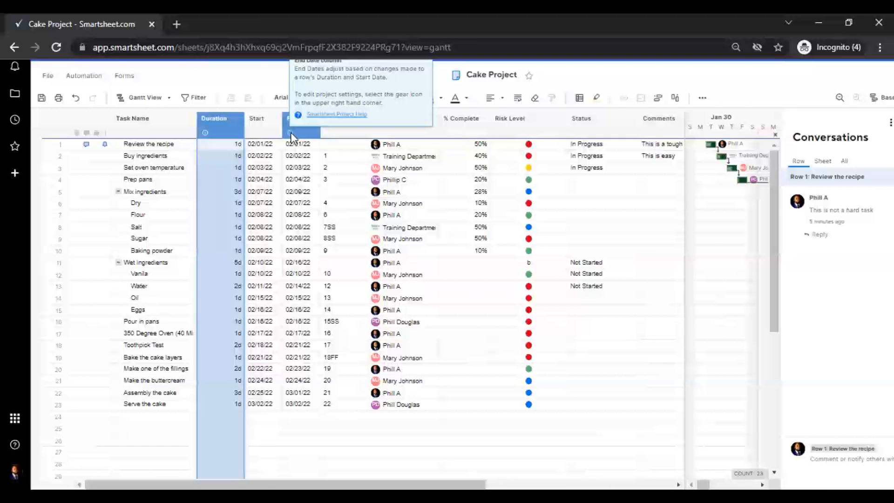
click(48, 76)
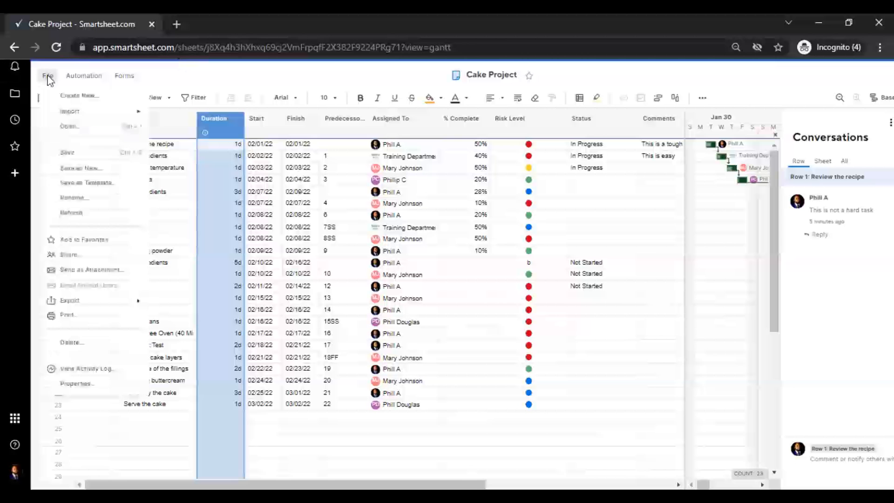
click(74, 155)
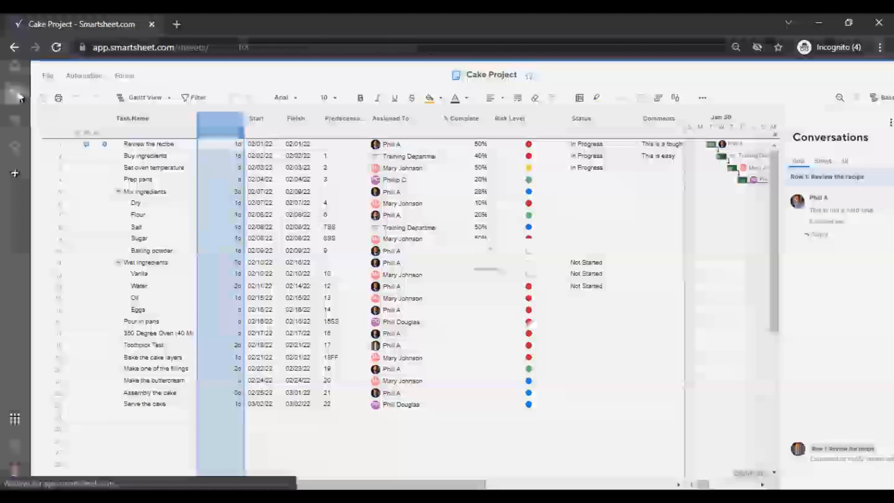
Return to the home page and open the CDC_UP_Project_Schedule_Template-Agile sheet.
click(15, 93)
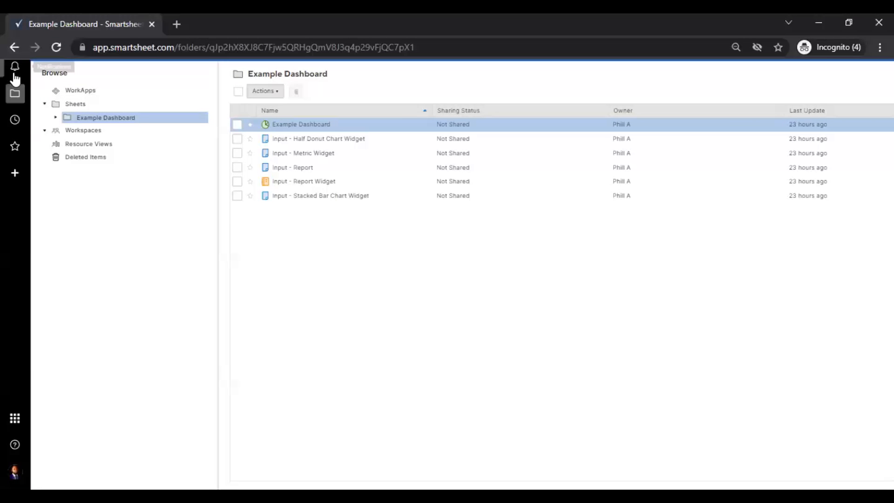
scroll(21, 86, up, 1)
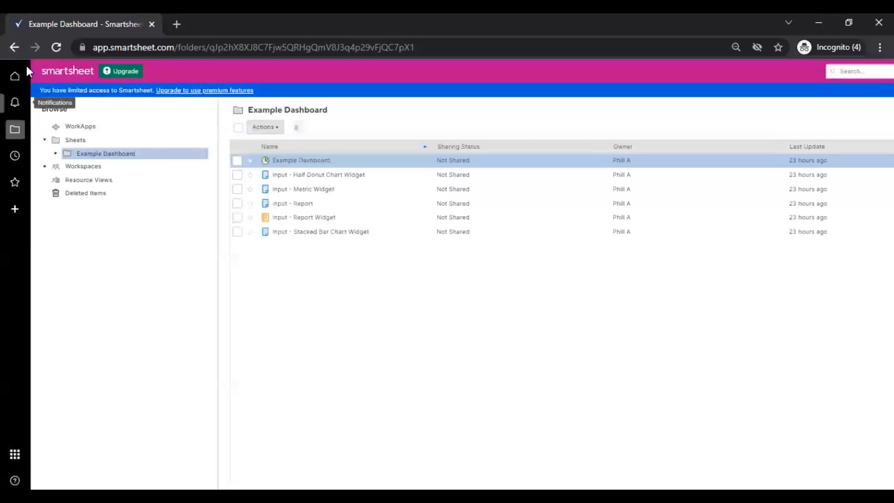
click(18, 80)
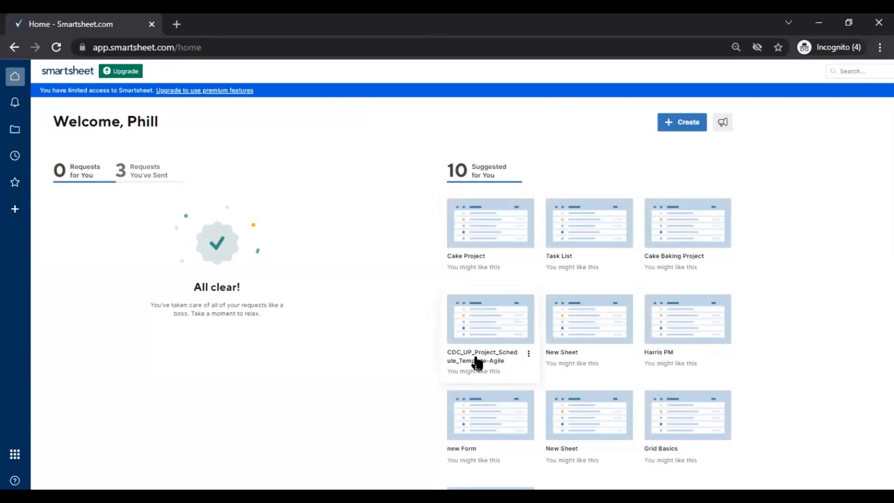
click(492, 327)
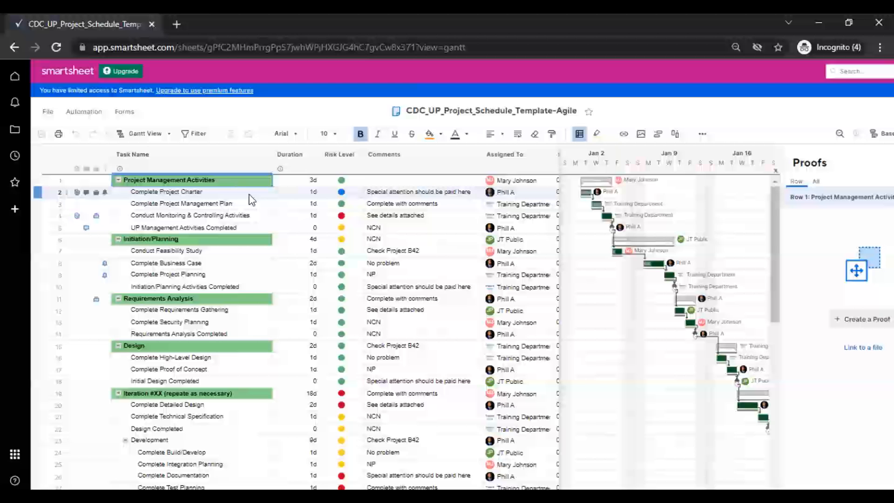
Look through the template schedule down to Project Completed and back, and choose to wait for the unresponsive pages.
drag(775, 225, 770, 390)
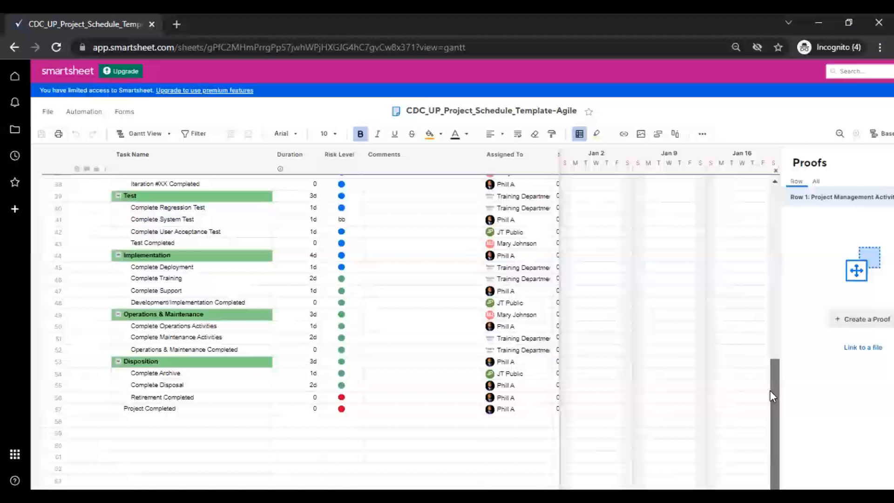
drag(770, 390, 775, 205)
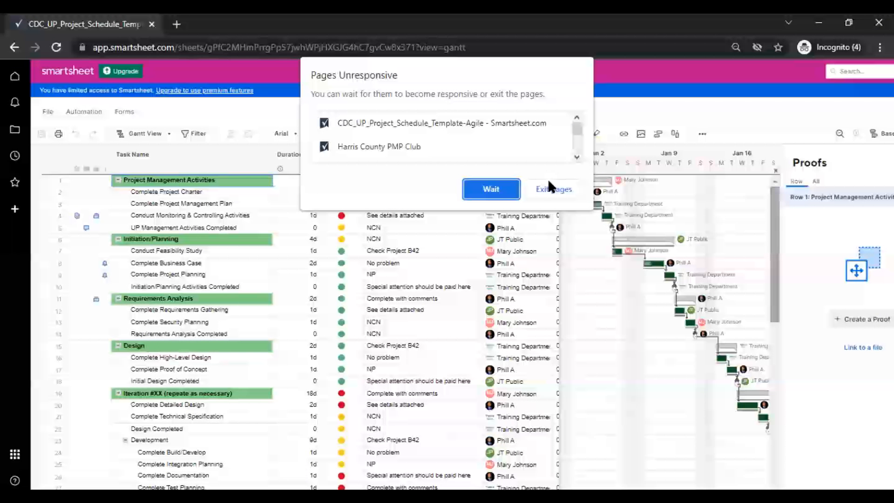
click(502, 191)
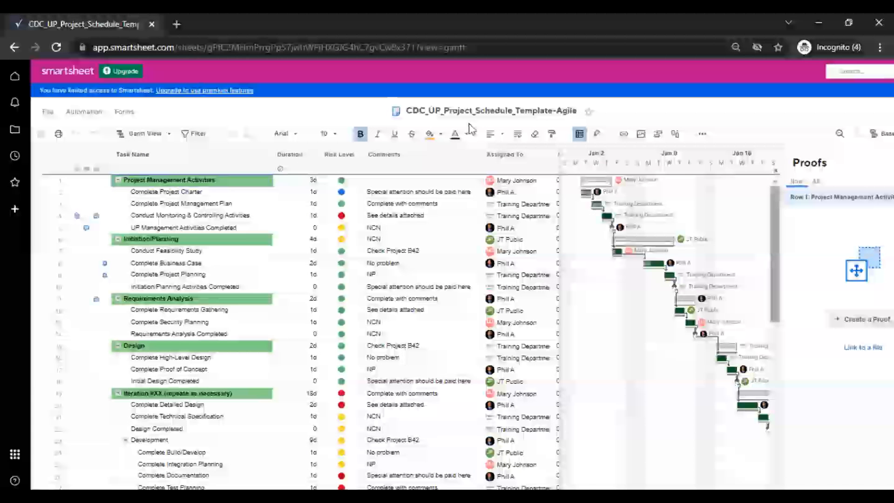